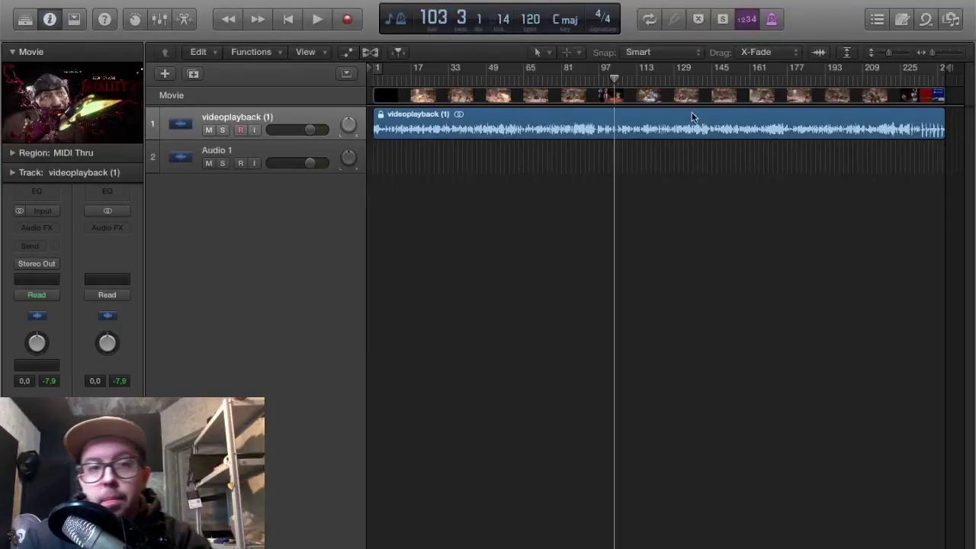
- Open the movie in its own floating window, then reposition and shrink it so the timeline stays visible
drag(589, 80, 460, 95)
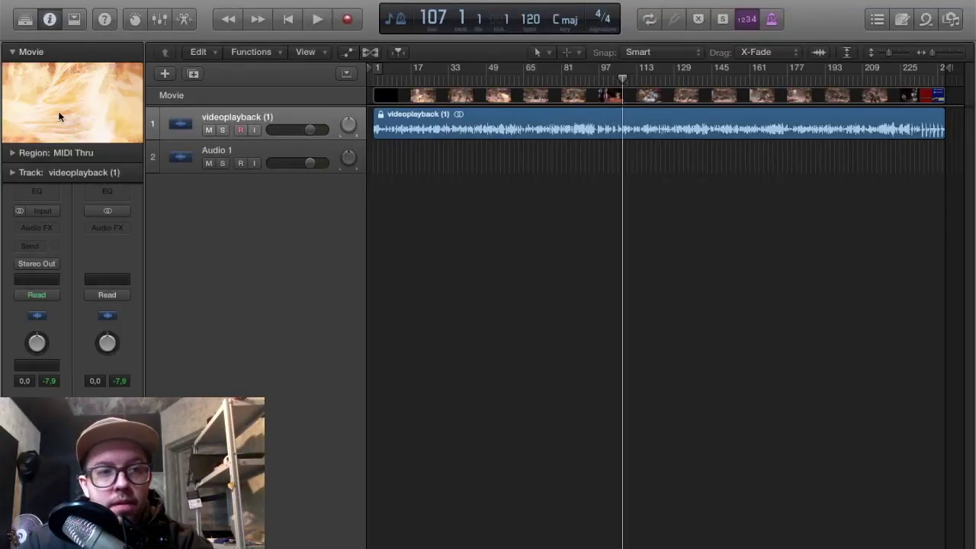
double_click(58, 116)
drag(605, 285, 405, 193)
drag(584, 359, 497, 294)
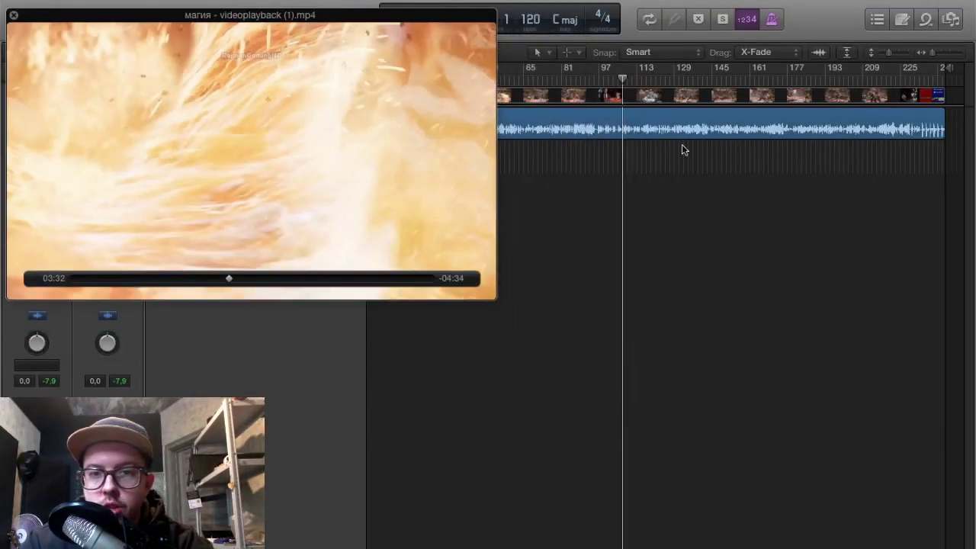
- Move the playhead into the fight scene at about bar 121
drag(624, 83, 656, 83)
key(super+Right)
key(super+Right)
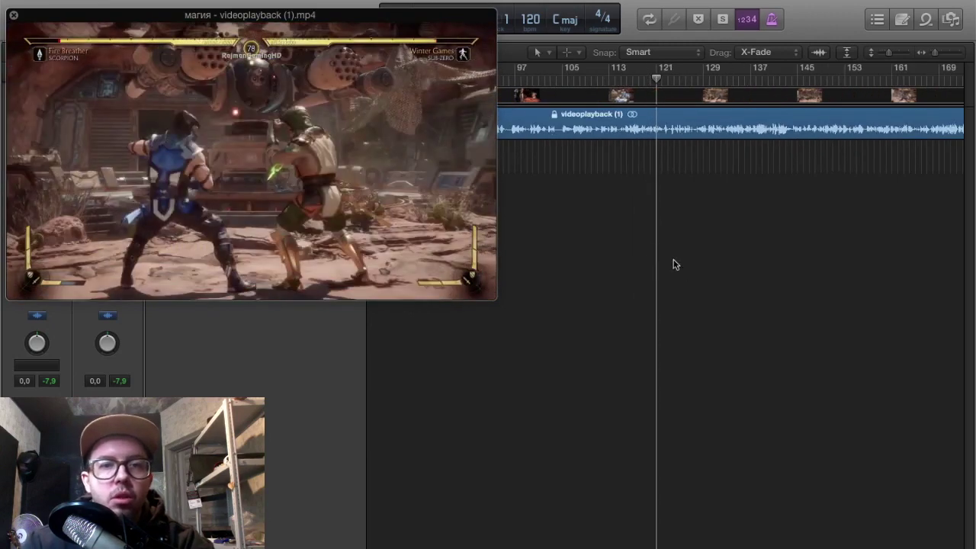
scroll(688, 323, right, 3)
key(super+Right)
key(super+Right)
drag(583, 79, 603, 79)
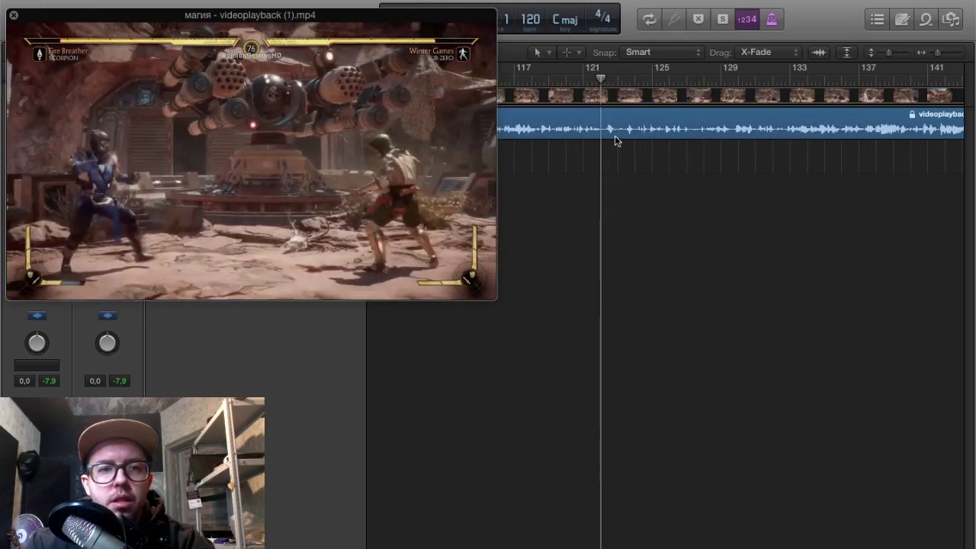
- Play the video from about bar 121 to locate Sub-Zero's ice attack on the enlarged waveform
key(super+Right)
key(super+Right)
key(super+Right)
key(space)
key(space)
key(super+Right)
drag(889, 52, 893, 53)
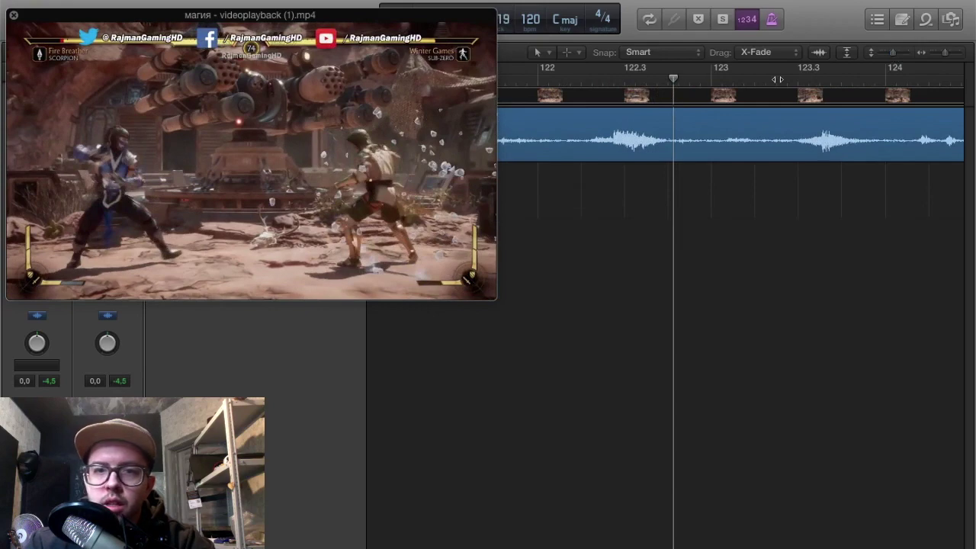
- Set a cycle range from about beat 122.2 to bar 123 around the ice attack
drag(582, 69, 726, 84)
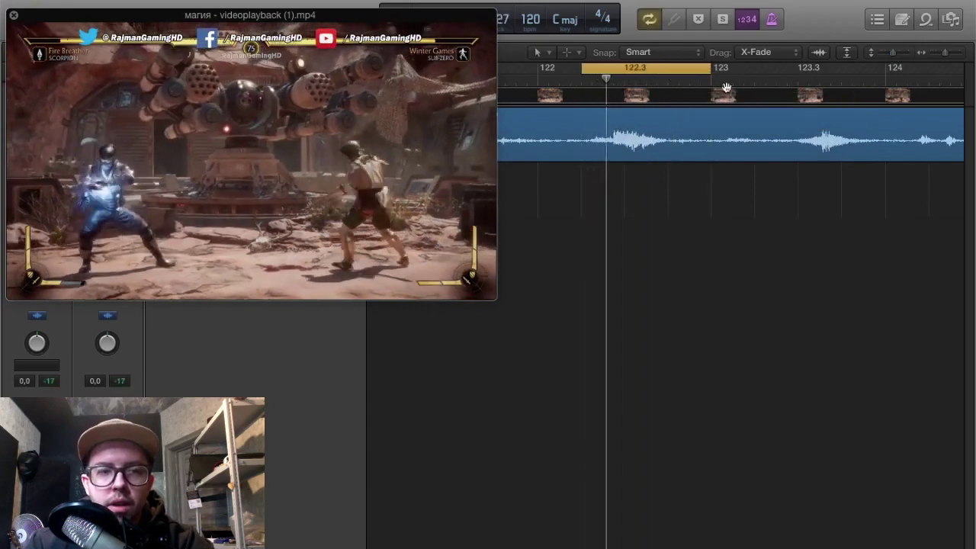
key(super+Right)
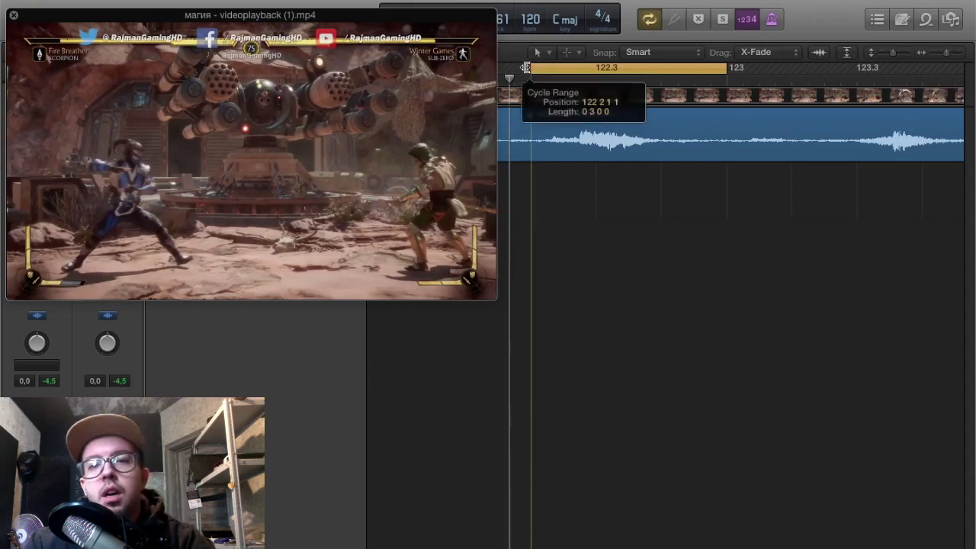
- Enlarge the movie window and move it below the tracks, then place the playhead at 122 1 4 81
drag(393, 87, 451, 283)
drag(524, 227, 610, 168)
drag(543, 169, 528, 249)
key(super+Right)
key(super+Right)
click(548, 79)
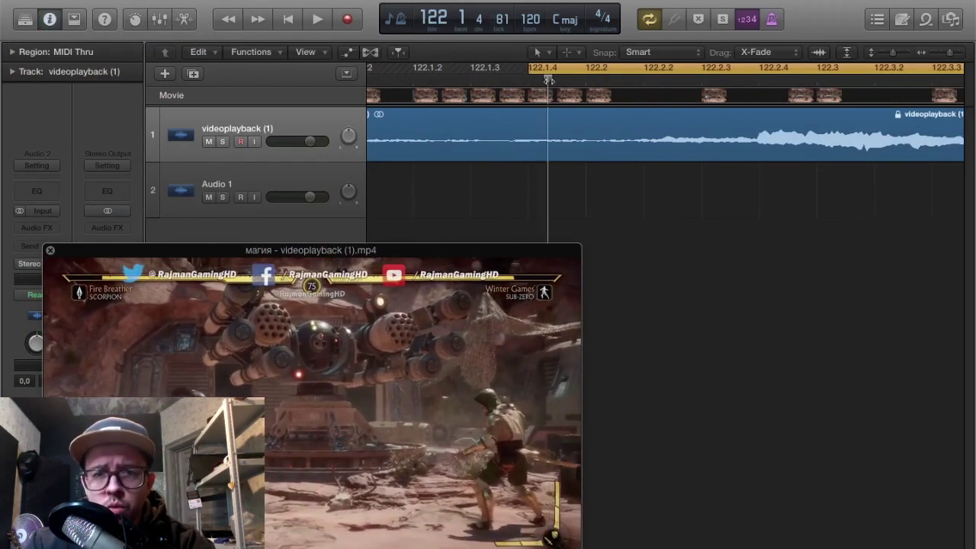
- Increase the track height and extend the end of the cycle range to about 123.1.3
drag(893, 55, 896, 54)
key(super+Left)
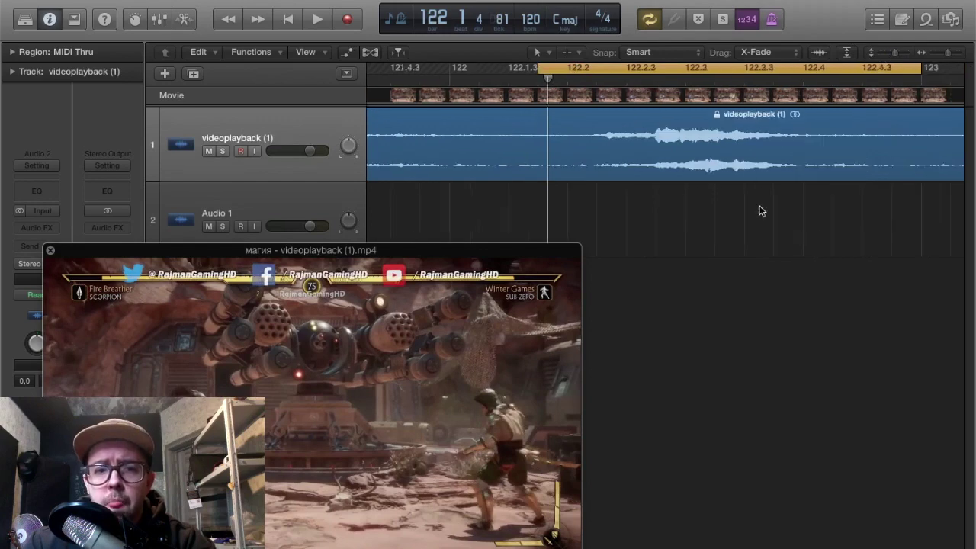
scroll(761, 211, right, 5)
drag(720, 65, 807, 67)
- Reposition the movie window clear of the video's audio region and make the tracks taller
drag(324, 387, 315, 264)
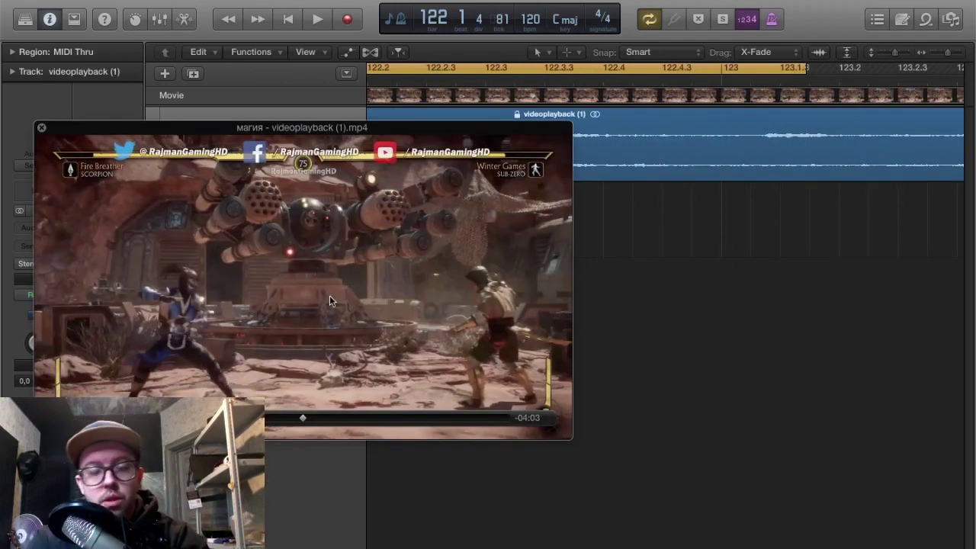
drag(329, 300, 402, 406)
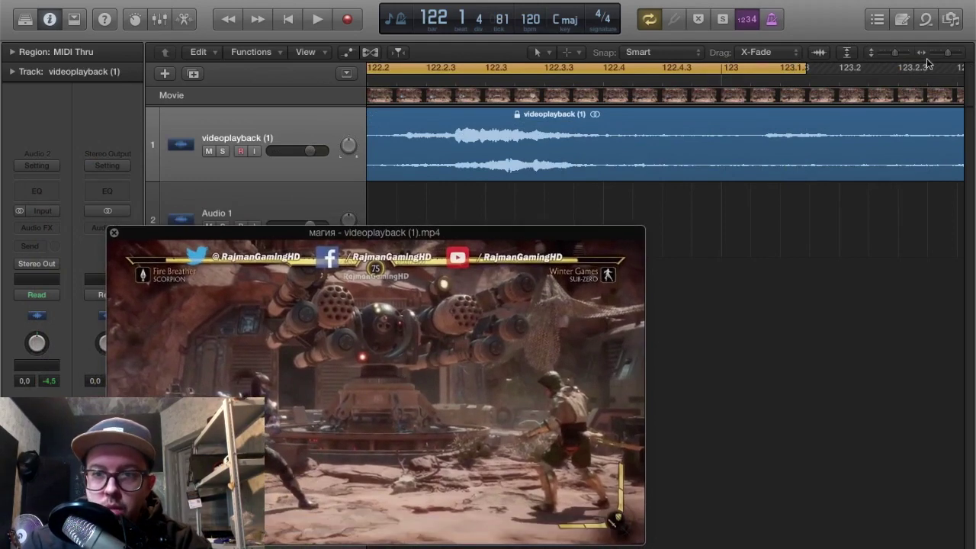
click(896, 53)
scroll(516, 104, left, 2)
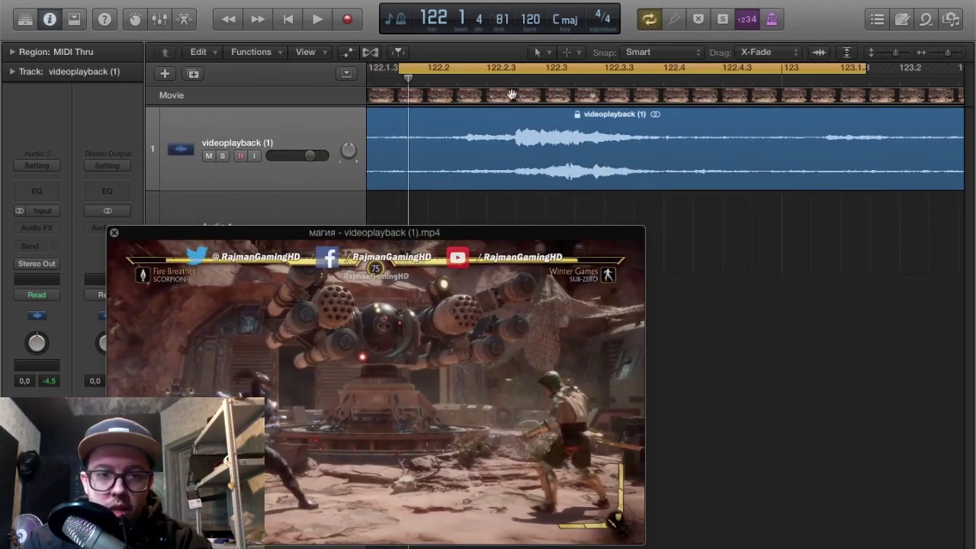
- Scrub the playhead between 122 1 4 81 and 122 2 4 1 to compare the attack's frames with the waveform
drag(408, 78, 511, 84)
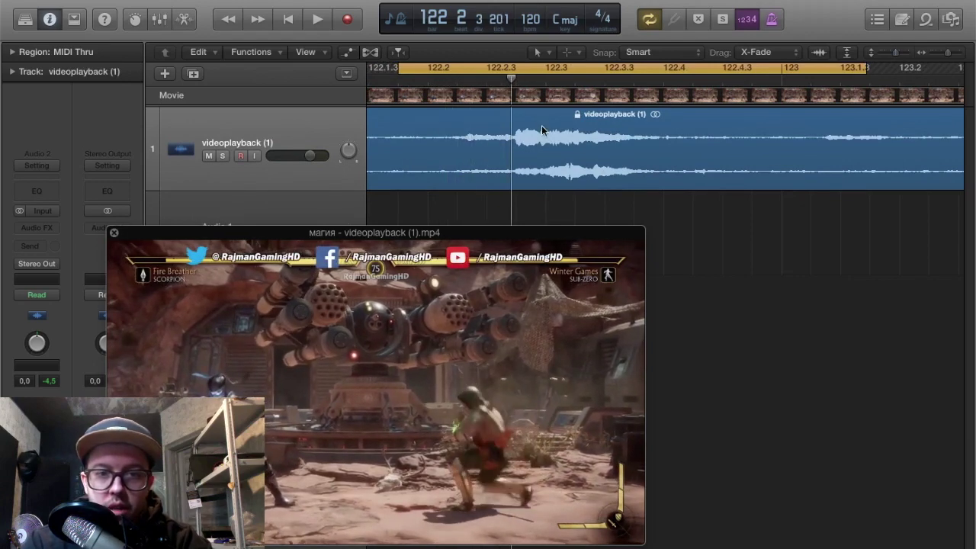
click(897, 53)
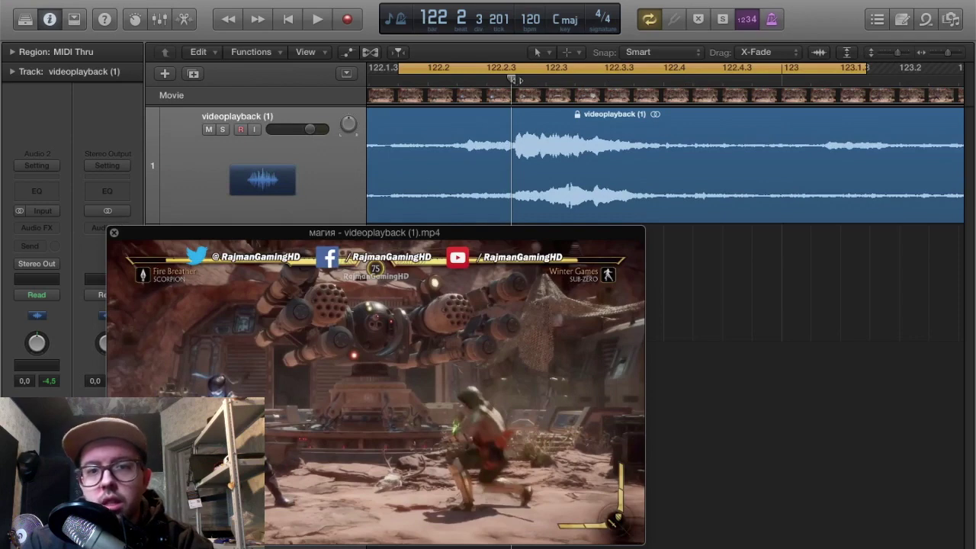
click(522, 79)
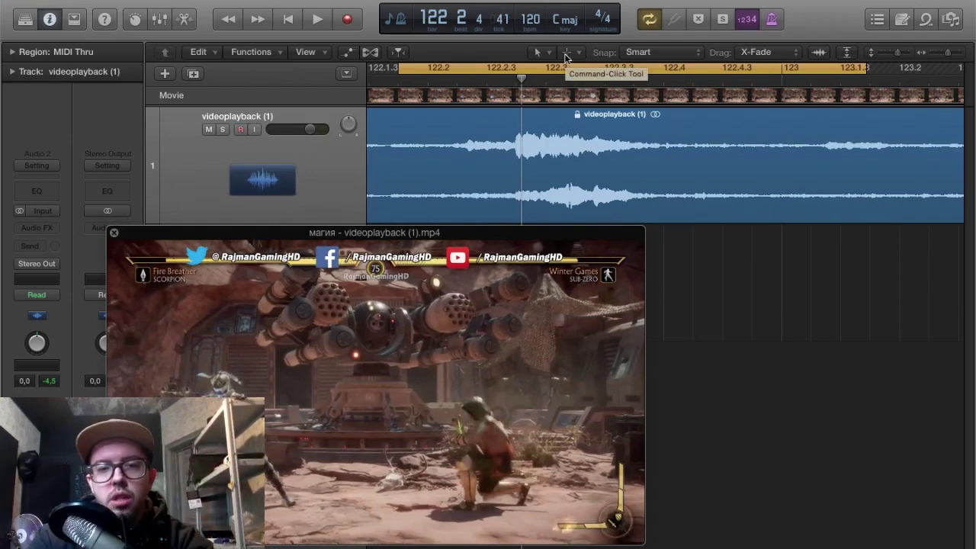
mouse_move(443, 84)
mouse_down()
mouse_move(413, 87)
mouse_move(454, 91)
mouse_up()
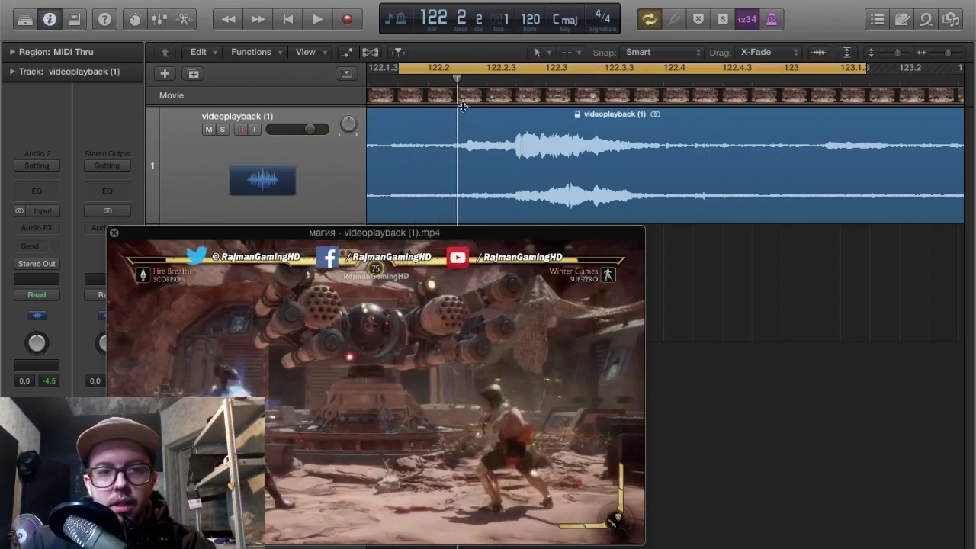
drag(457, 81, 505, 96)
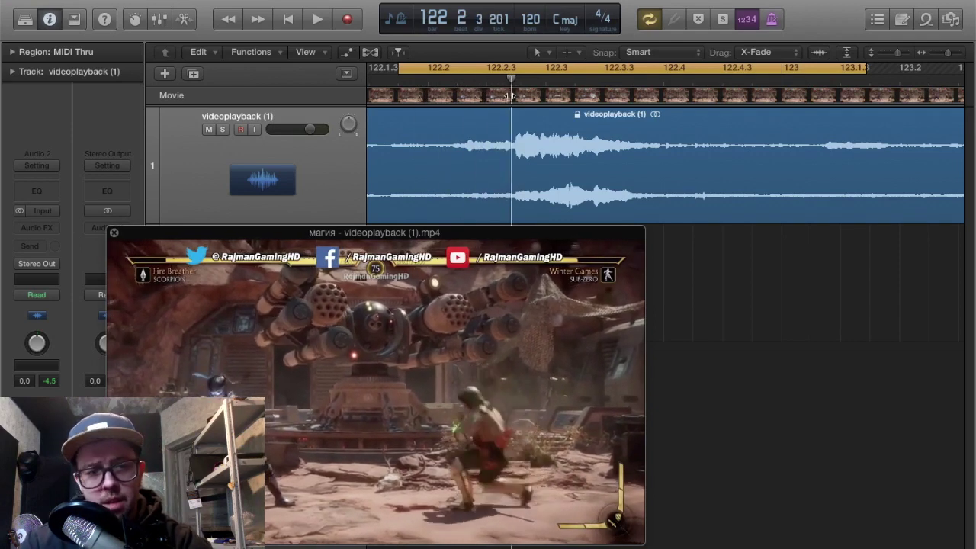
drag(513, 95, 410, 100)
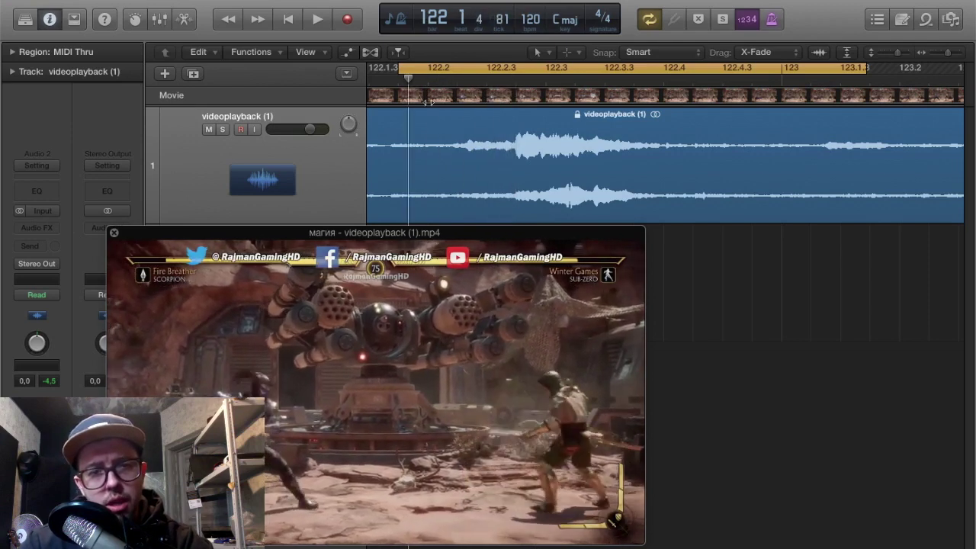
- Shorten the cycle range to end at about 122.2.4, play the loop, and extend its end to about 122.3
drag(861, 68, 517, 67)
key(space)
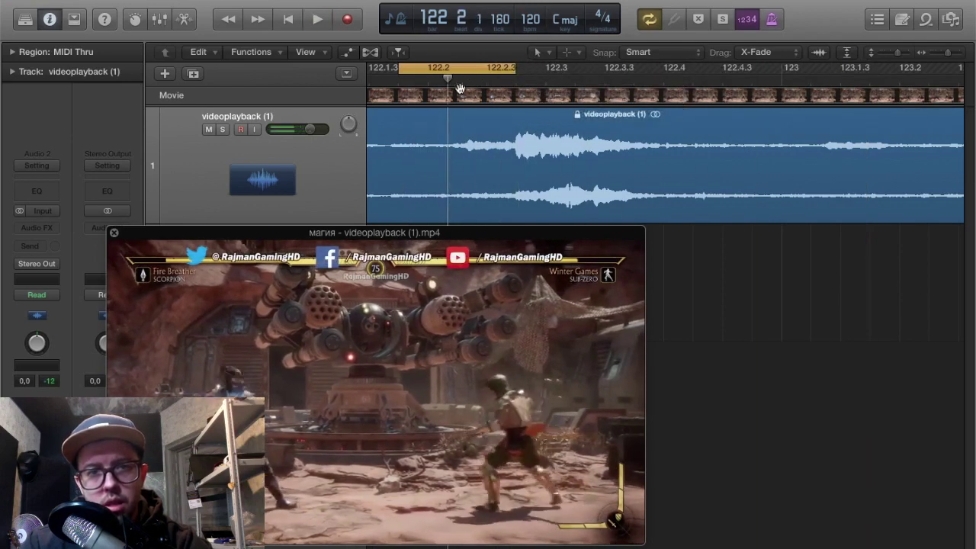
drag(520, 68, 540, 69)
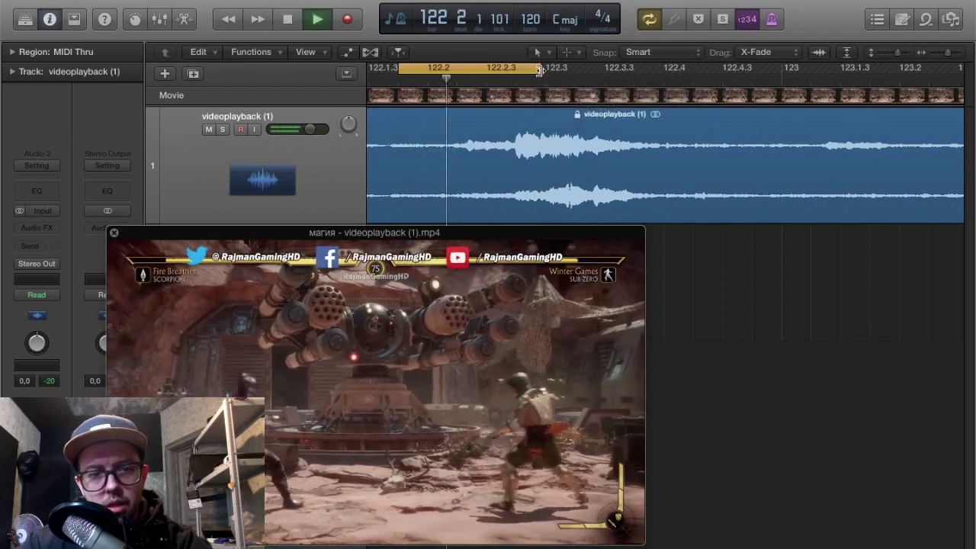
- Shift the cycle range to about 122.2.3 through 123.1.3 and play the ice impact
drag(537, 68, 701, 78)
mouse_move(422, 68)
mouse_down()
mouse_move(875, 87)
mouse_move(823, 99)
mouse_up()
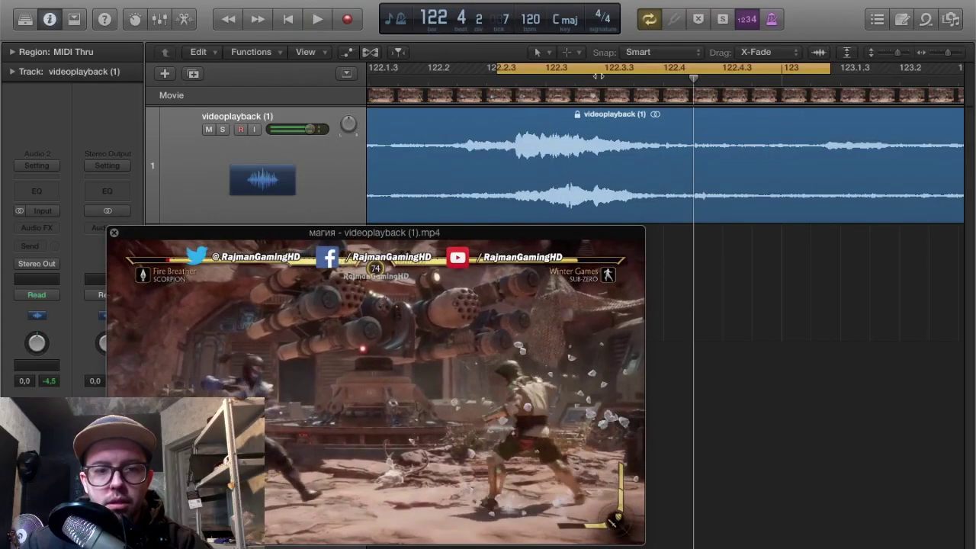
key(space)
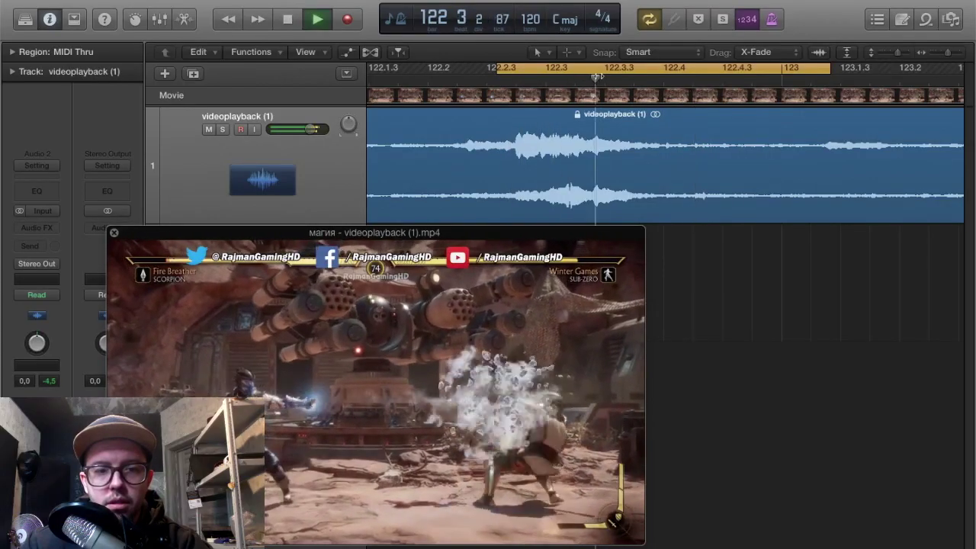
key(space)
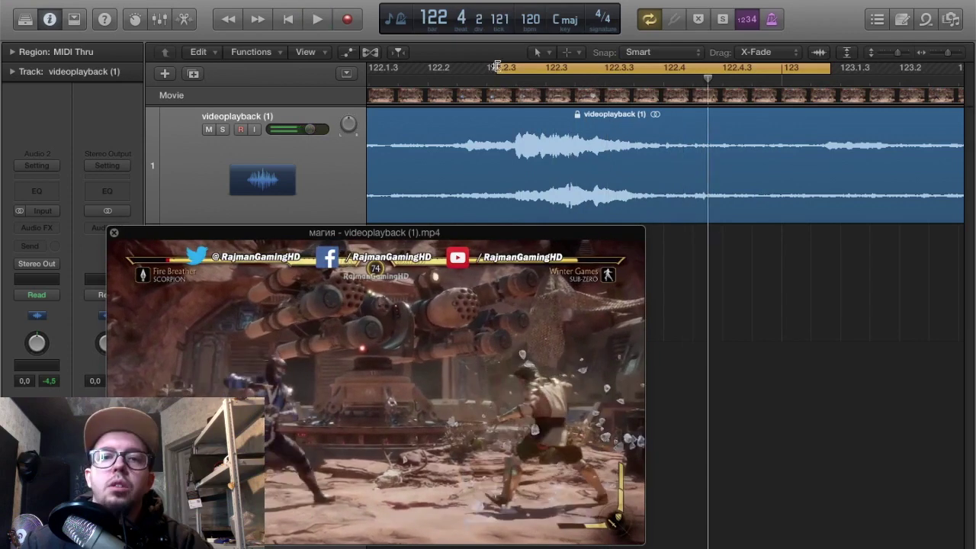
- Move the cycle start to about 122.3 and play the end of the ice attack
drag(498, 69, 570, 68)
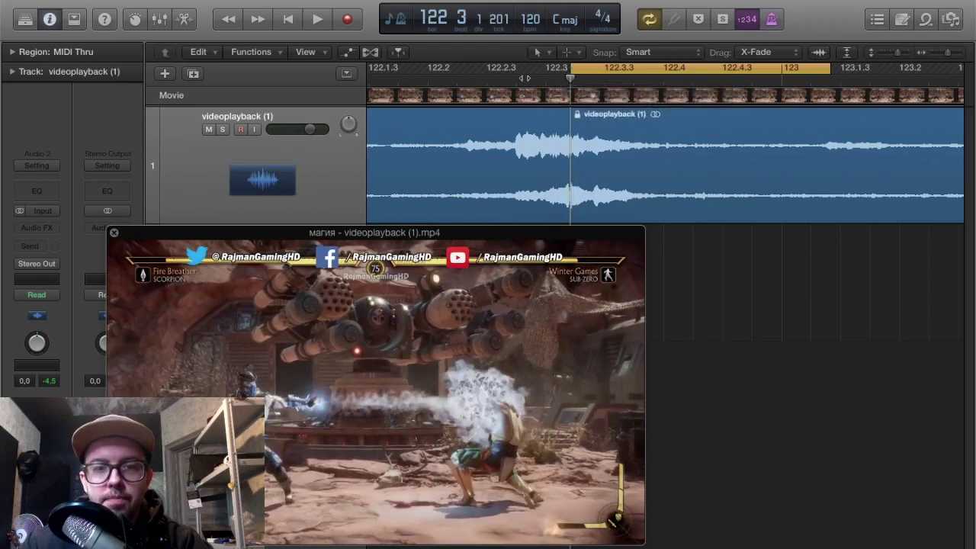
key(space)
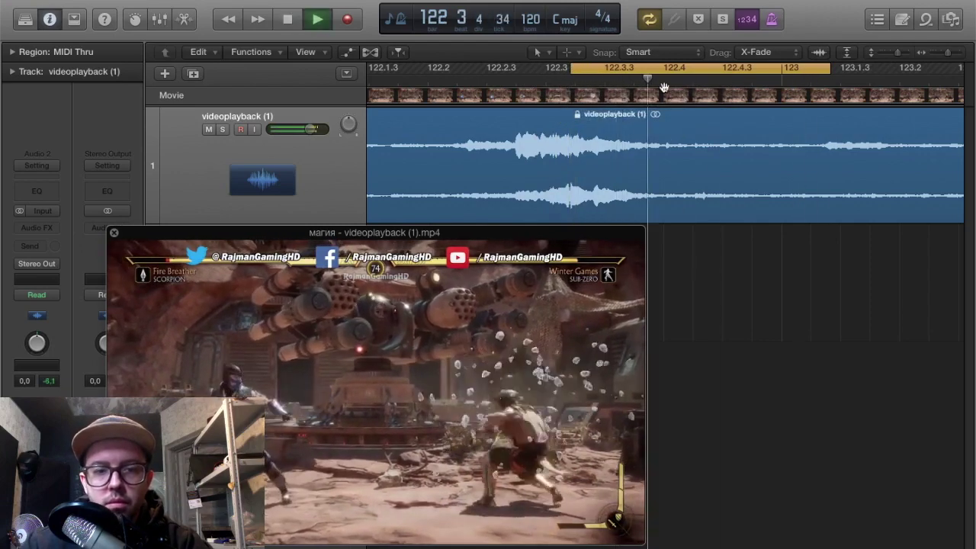
key(space)
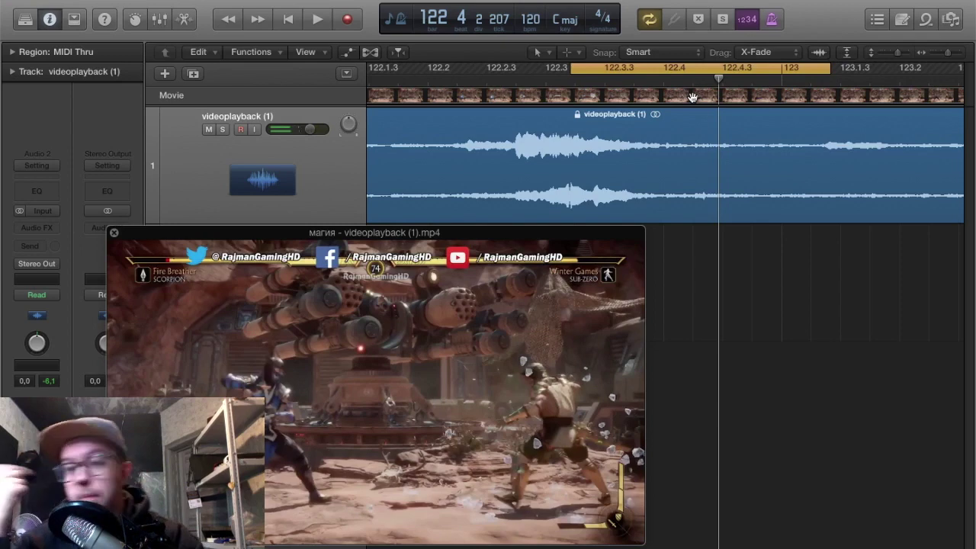
- Shift the cycle range back to about 122.2 through 123 and examine the frame at 122 2 4 1
drag(598, 69, 473, 75)
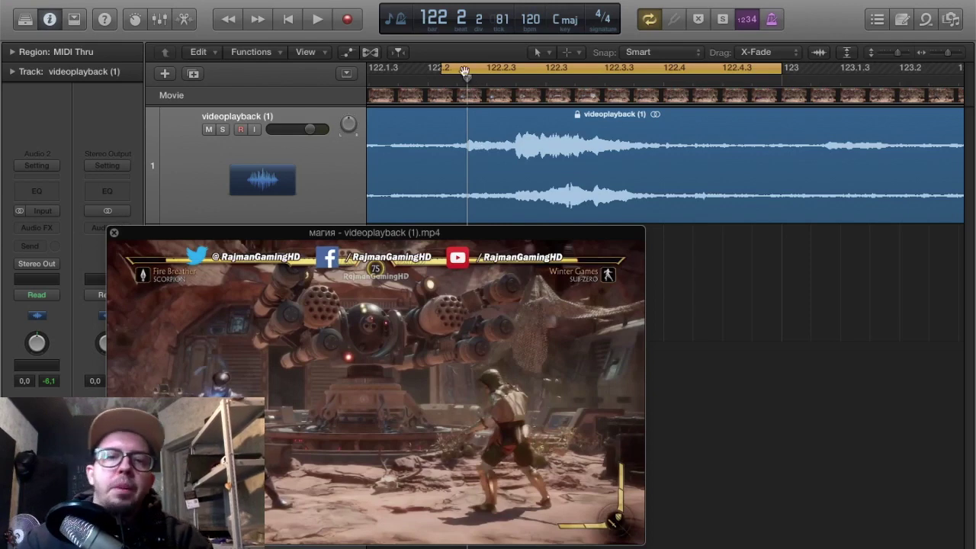
drag(471, 80, 516, 97)
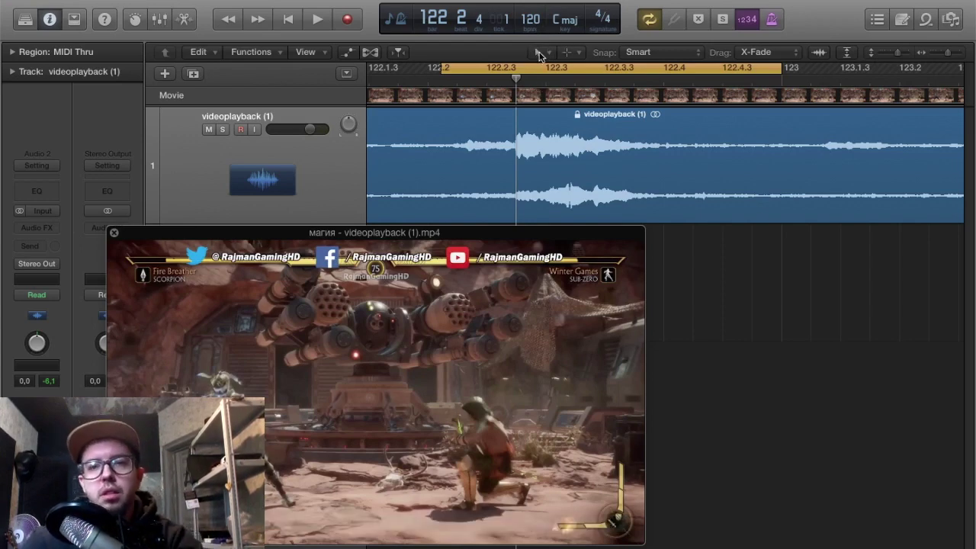
- Reposition the movie window below the waveform and move the playhead to 122 2 2 81, where the attack sound begins
drag(509, 288, 533, 310)
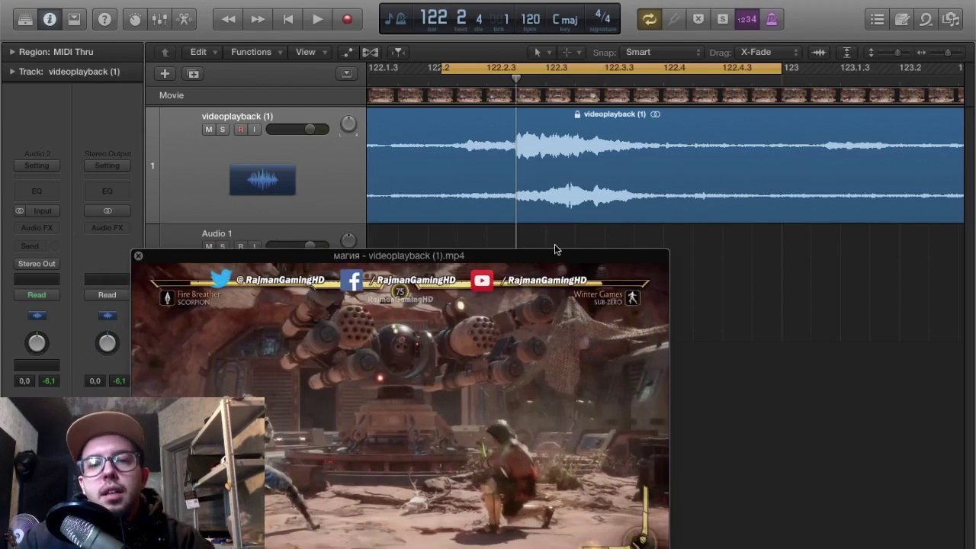
drag(545, 266, 530, 240)
key(super+Right)
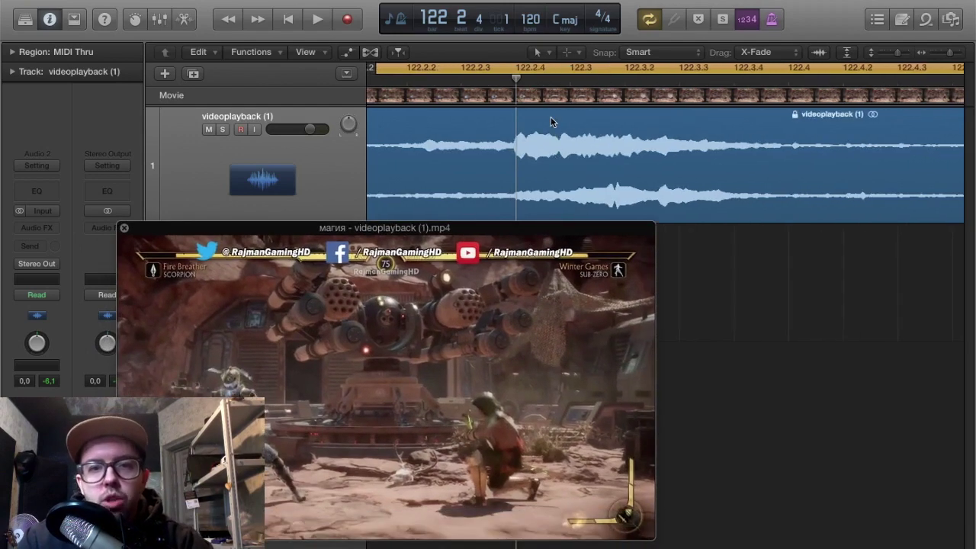
drag(517, 80, 737, 82)
scroll(763, 101, down, 3)
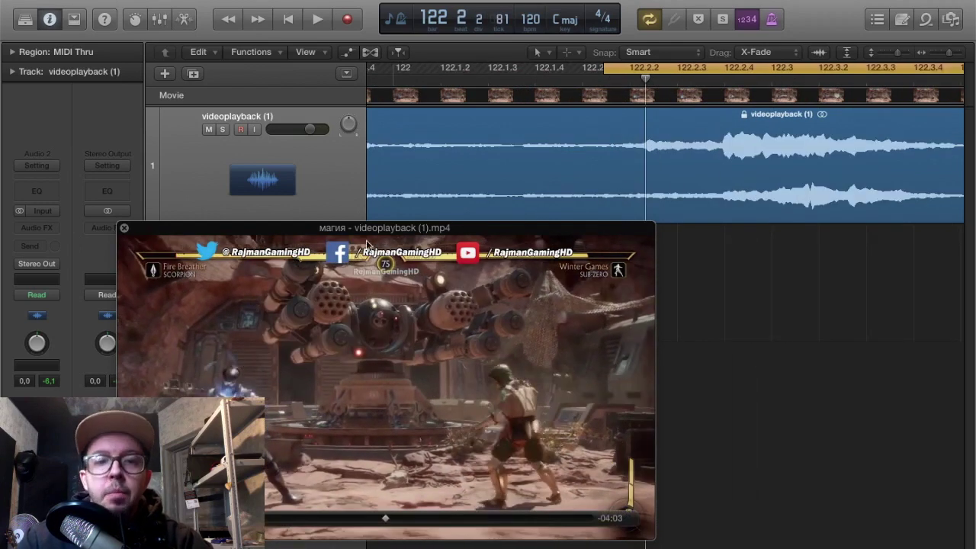
- Move the movie window lower and increase the track height to show both waveform channels in full
drag(610, 228, 601, 256)
key(super+Right)
key(super+Right)
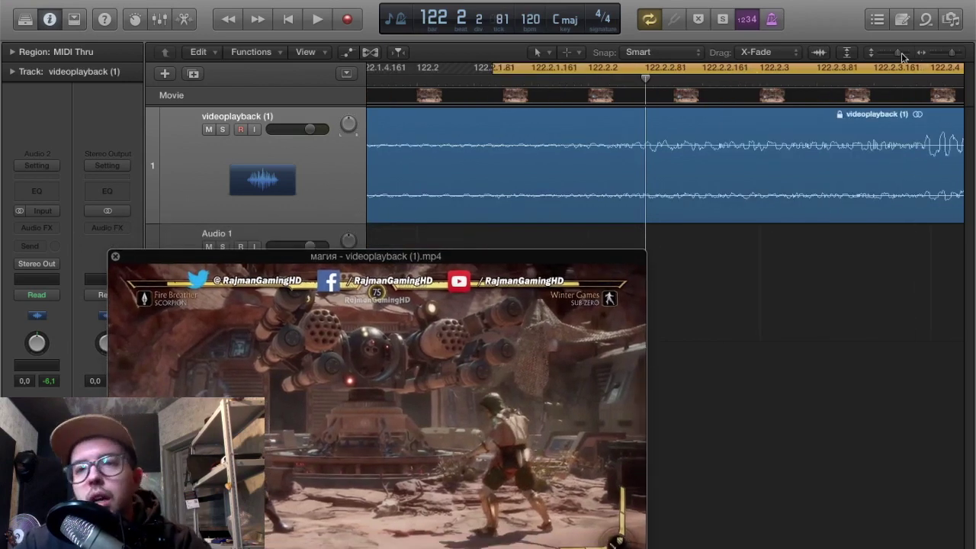
drag(901, 53, 904, 54)
key(super+Left)
key(super+Left)
scroll(688, 87, right, 3)
- Reset the cycle range around the ice attack to run from about 122.2 to 122.4
click(655, 74)
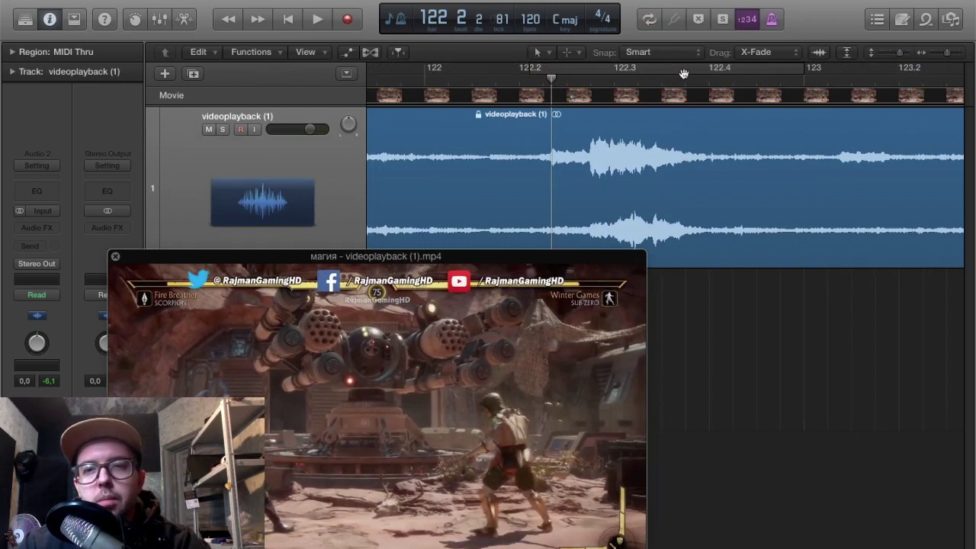
drag(795, 71, 591, 119)
key(super+Right)
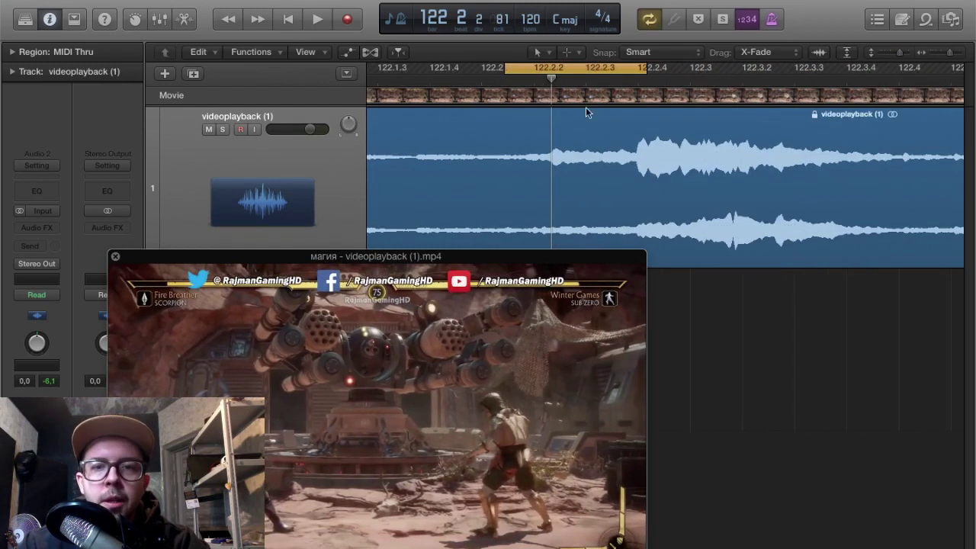
drag(642, 67, 894, 111)
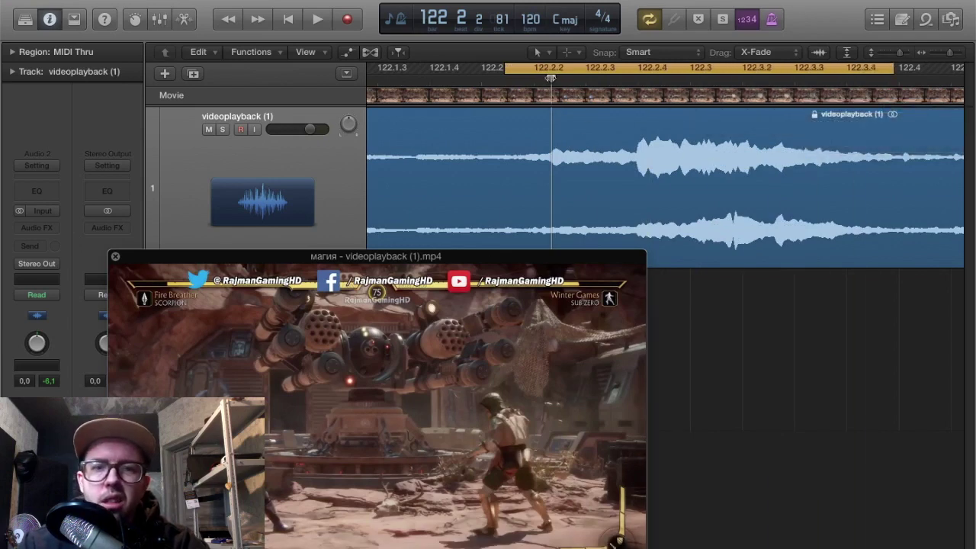
- Play the ice attack from just before its opening sound at 122 2 2 81 to hear its first phase
drag(550, 78, 525, 90)
key(space)
key(space)
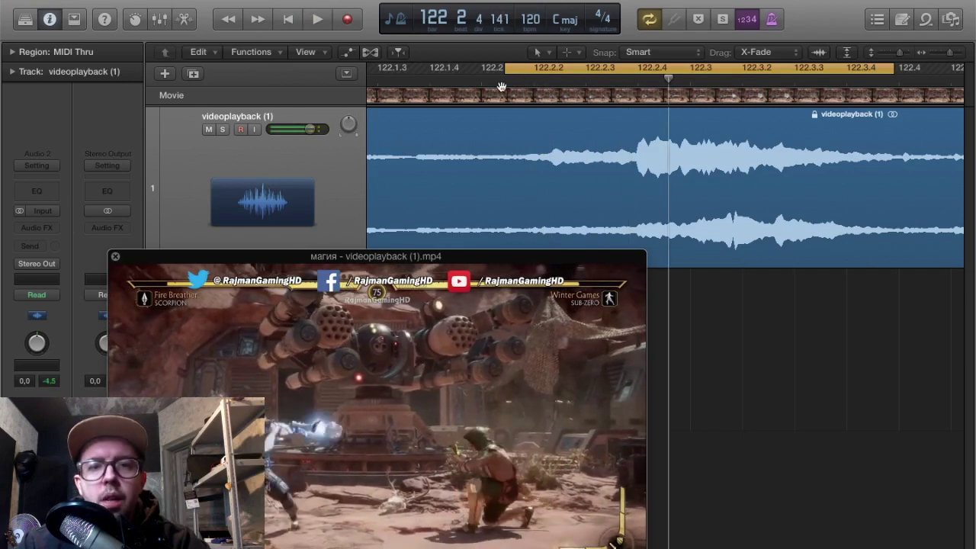
key(space)
- Extend the cycle range's start back to about 122.2 and turn cycling off
drag(504, 73, 478, 69)
click(492, 68)
click(496, 76)
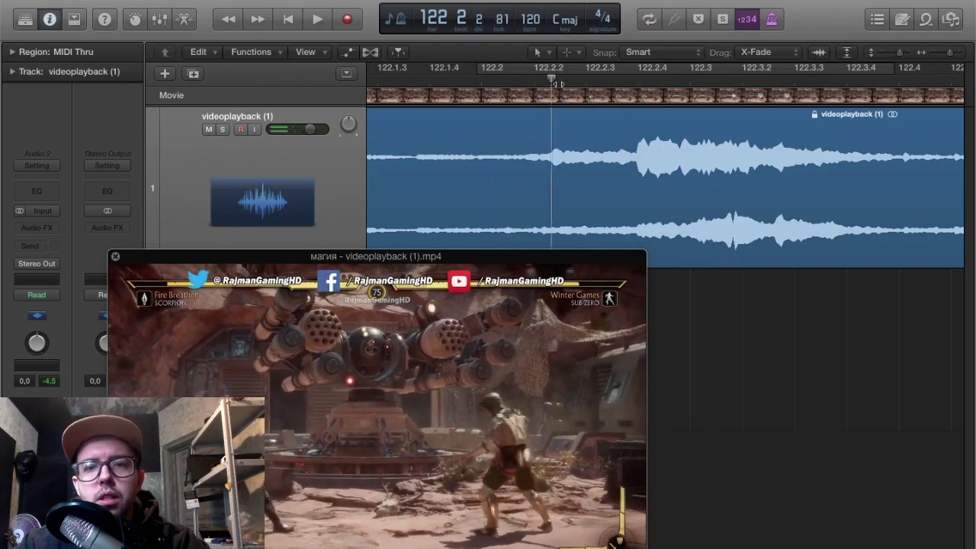
- Listen again to the transition from the attack's quiet opening into the loud ice blast
key(space)
key(space)
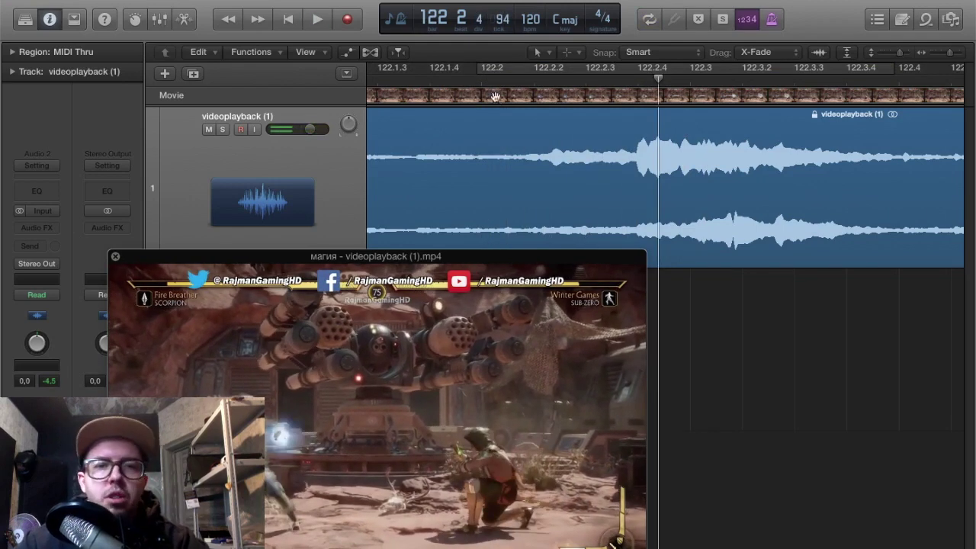
drag(482, 80, 493, 102)
key(space)
key(space)
- Widen the cycle range to start at 122 1 4 186 with a length of 0 2 1 226 and turn cycling off
drag(470, 71, 972, 107)
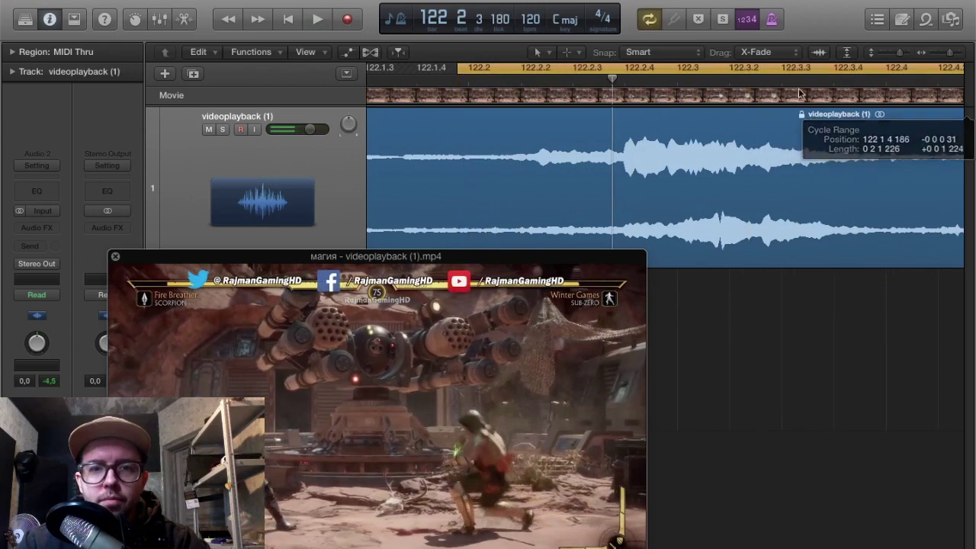
click(722, 67)
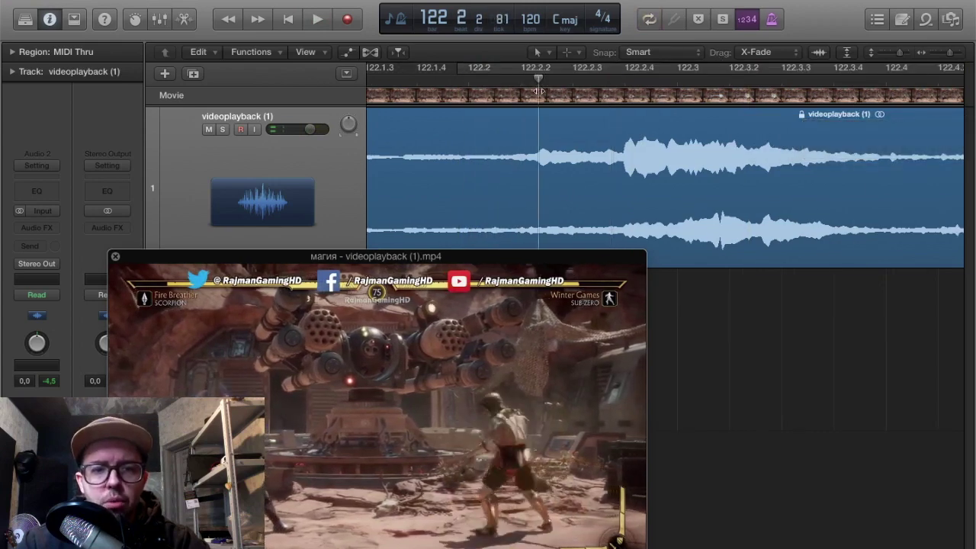
- Check the frame at 122 2 3 121 and play the loud second phase of the attack from 122 2 4 1
click(607, 98)
drag(497, 107, 603, 106)
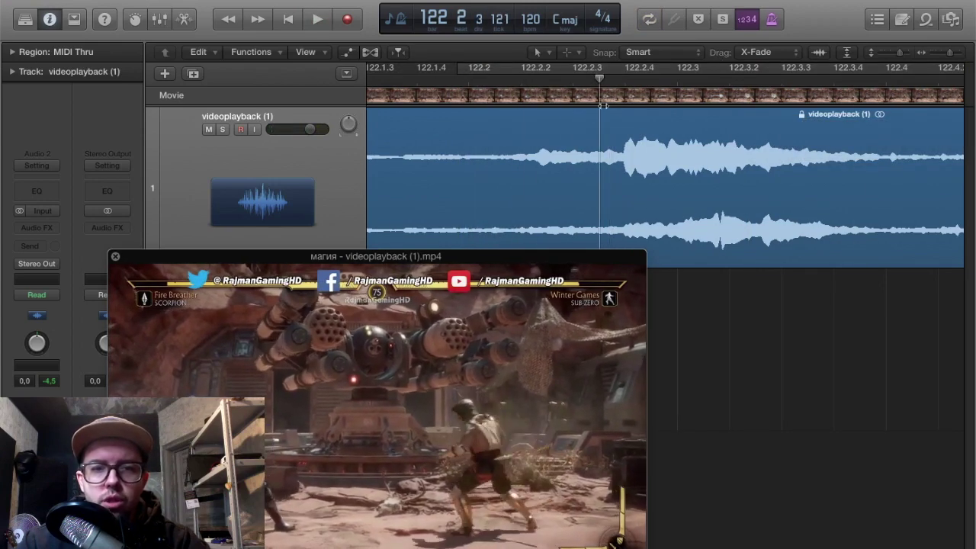
scroll(598, 105, right, 3)
drag(503, 70, 536, 81)
key(space)
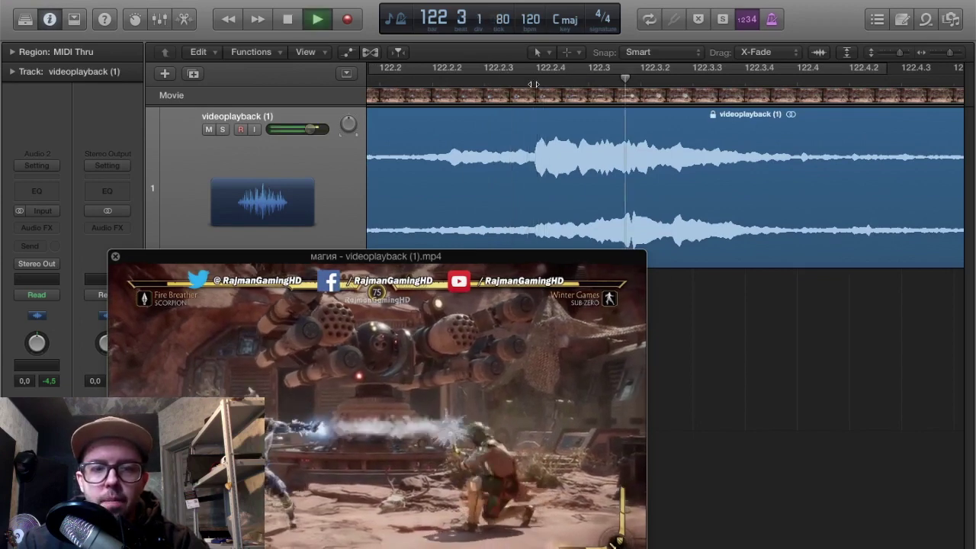
key(space)
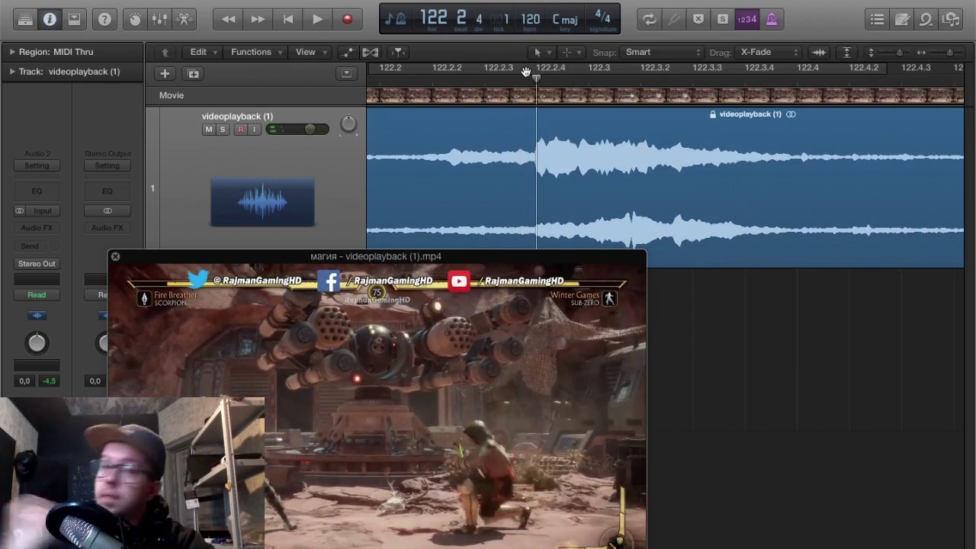
- Examine the waveform around 122 2 4 1 at different magnifications against the frame shown in the movie window
key(super+Right)
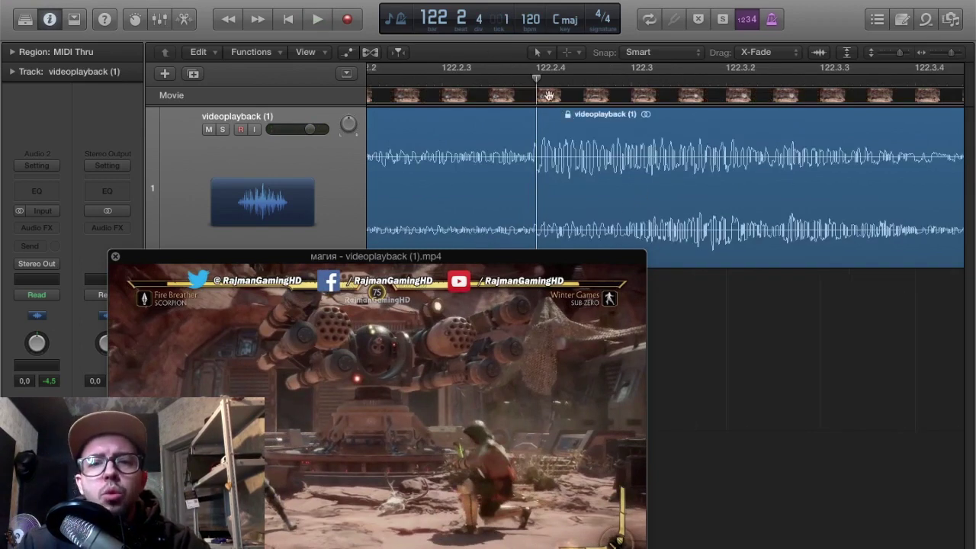
key(super+Right)
key(super+Right)
key(super+Right)
key(super+Right)
key(super+Right)
key(super+Right)
key(super+Left)
key(super+Left)
key(super+Left)
key(super+Left)
key(super+Left)
key(super+Left)
key(super+Left)
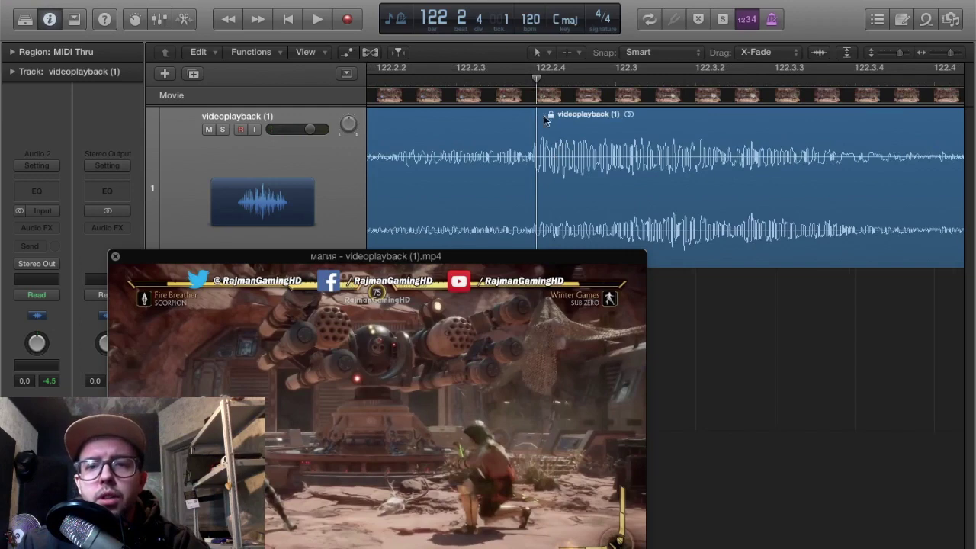
- Place the playhead at 122 2 3 225 and inspect the exact onset of the ice blast in the waveform
drag(536, 79, 531, 79)
key(super+Right)
key(super+Right)
key(super+Right)
key(super+Right)
key(super+Right)
key(super+Right)
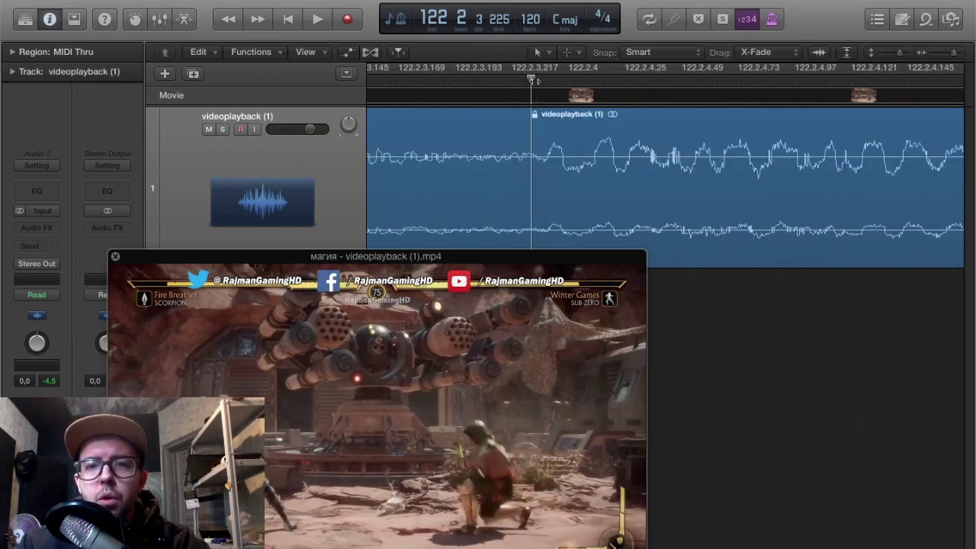
key(super+Left)
key(super+Left)
key(super+Left)
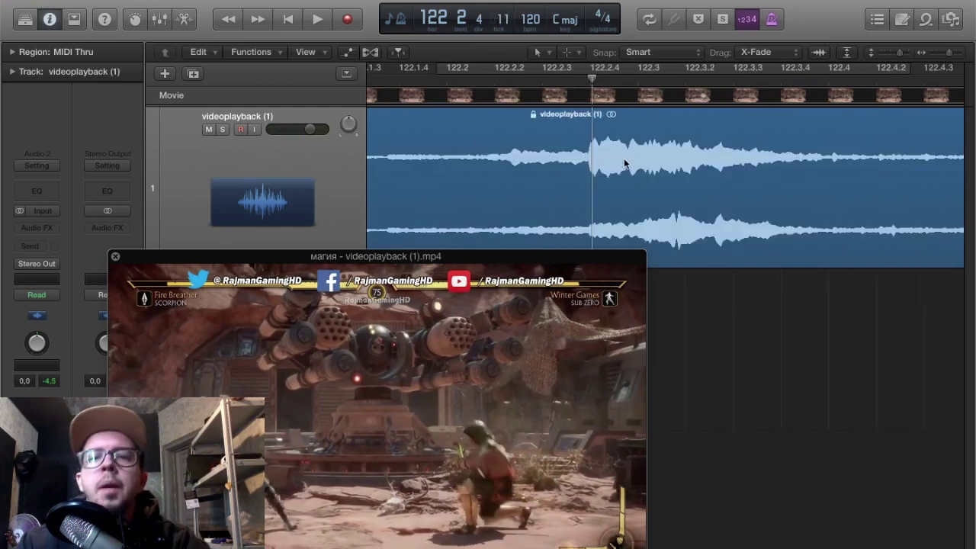
- Play the ice blast from 122 2 3 201 through its decay and compare the waveform with the movie
drag(592, 76, 581, 91)
key(space)
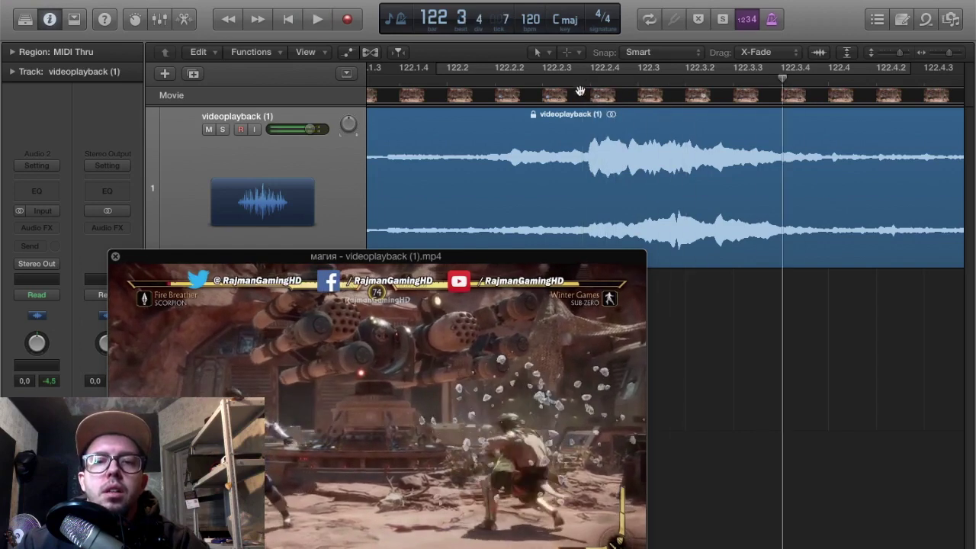
key(space)
key(super+Right)
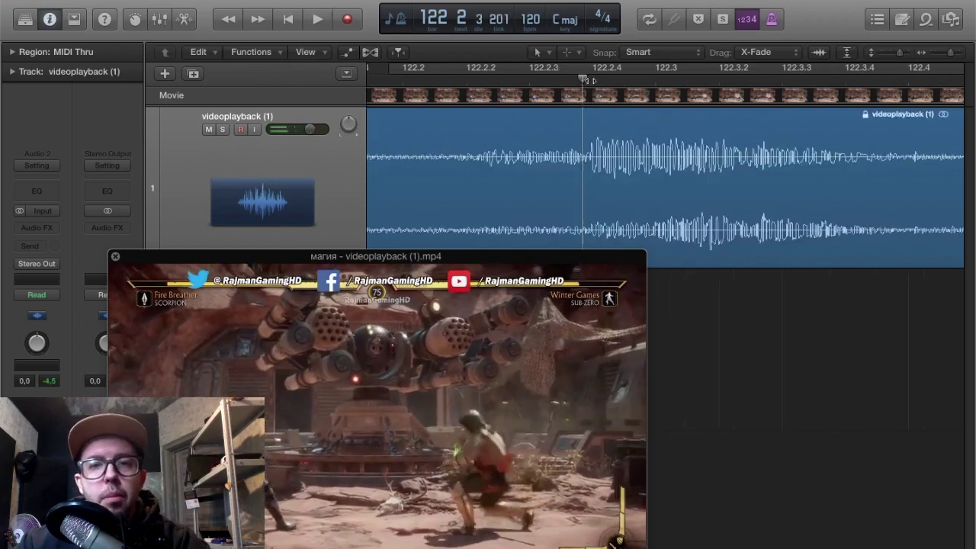
key(space)
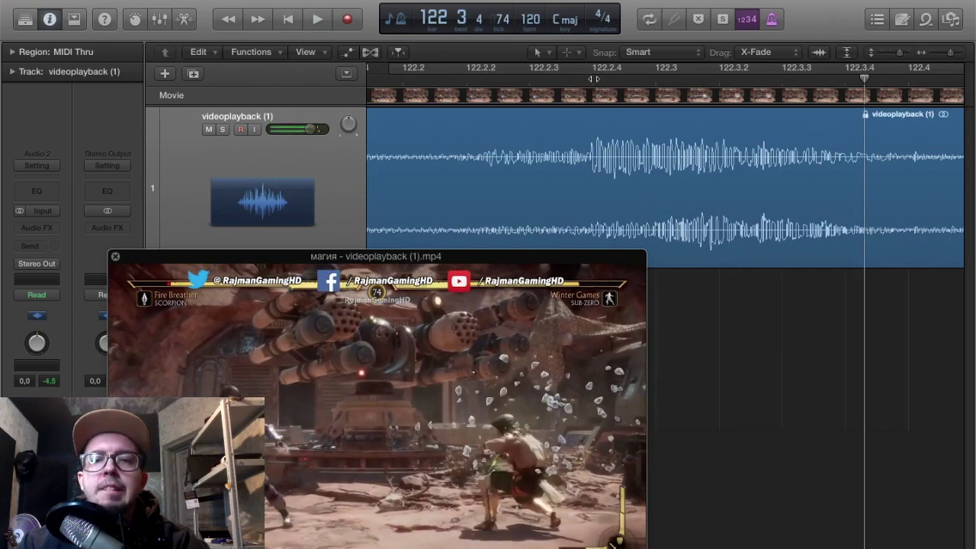
key(super+Left)
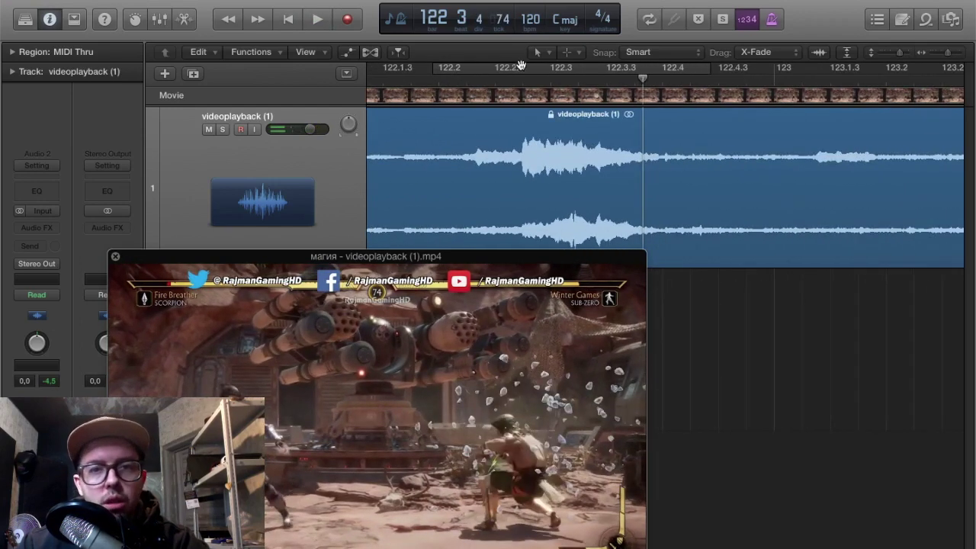
- Set the cycle range over the ice blast from about 122.2.4 to 122.3.4 and loop its playback
drag(521, 66, 634, 70)
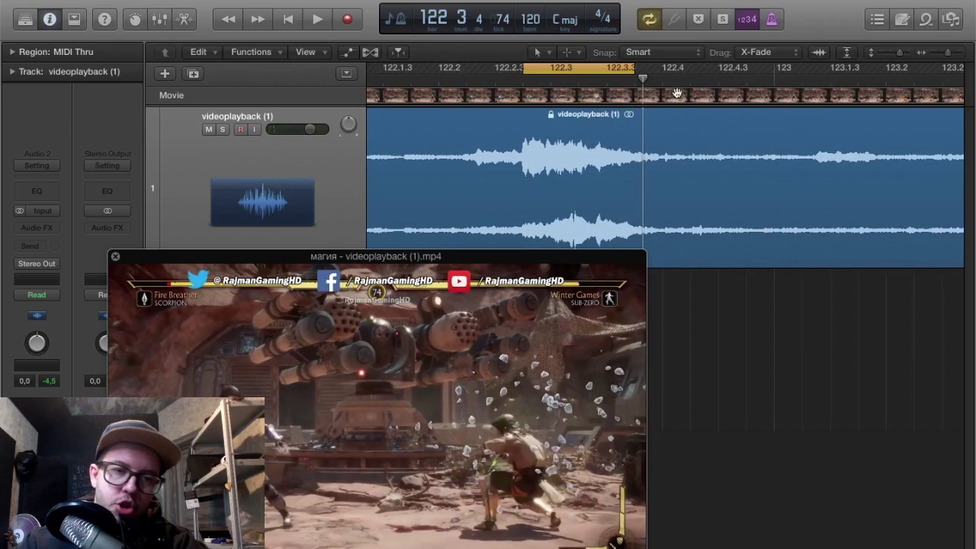
key(space)
key(super+Right)
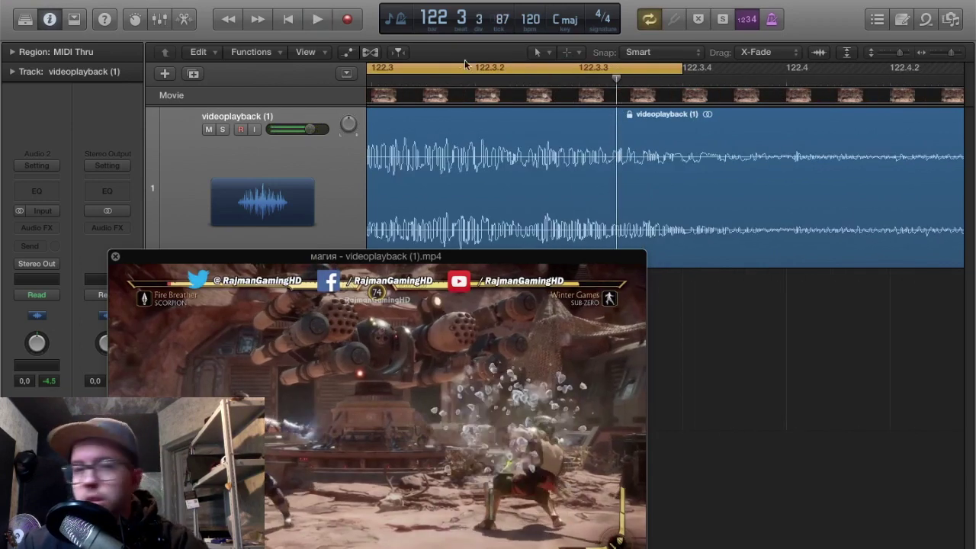
key(space)
key(space)
- Extend the cycle range's start back to about 122.2.3 and loop the blast with its lead-in
drag(526, 68, 404, 68)
key(space)
key(super+Left)
key(space)
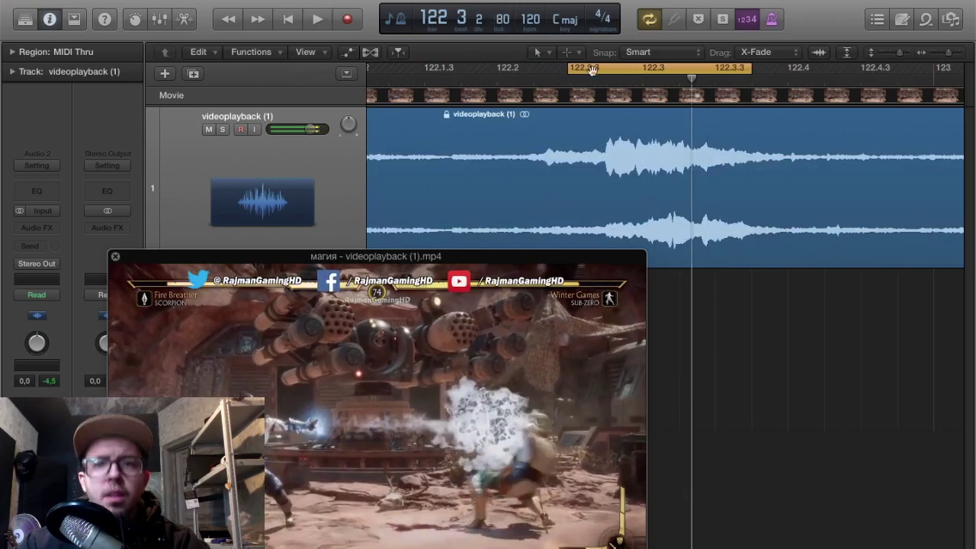
- Turn cycling off and move the playhead to 122 2 3 121, just before the loud blast
click(629, 70)
scroll(543, 103, right, 3)
drag(542, 83, 498, 109)
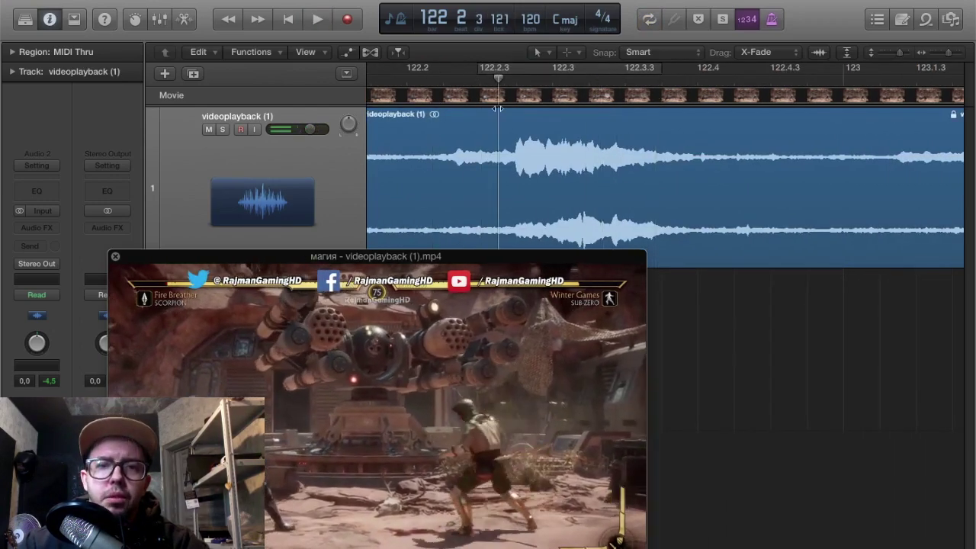
- Shift the cycle range to about 122.2.4 through 122.4 and loop it with the movie window moved clear of the blast's waveform
key(space)
drag(488, 256, 392, 214)
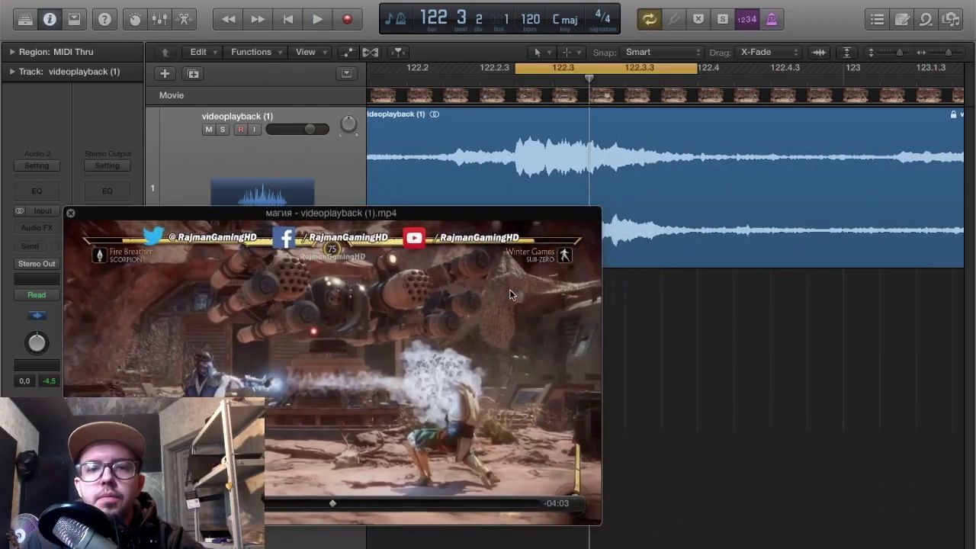
key(space)
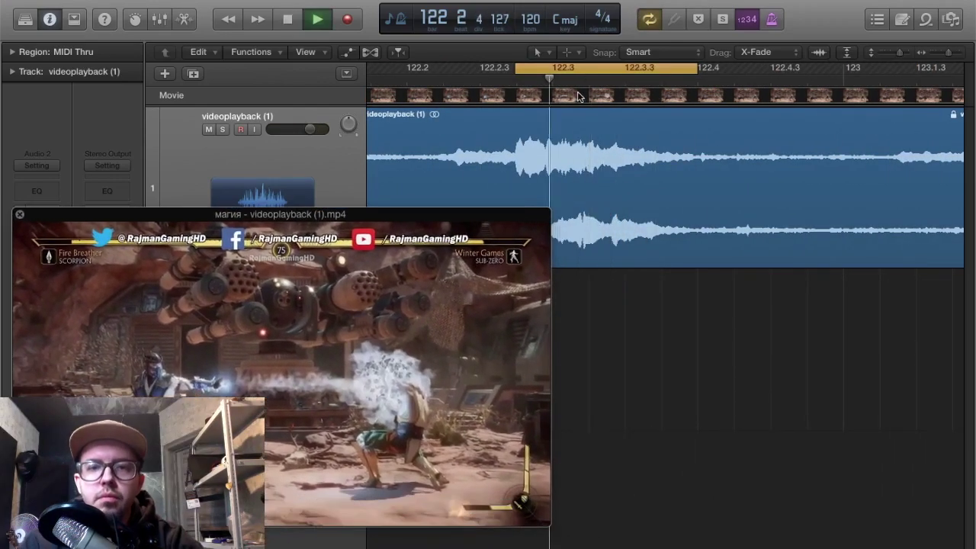
key(space)
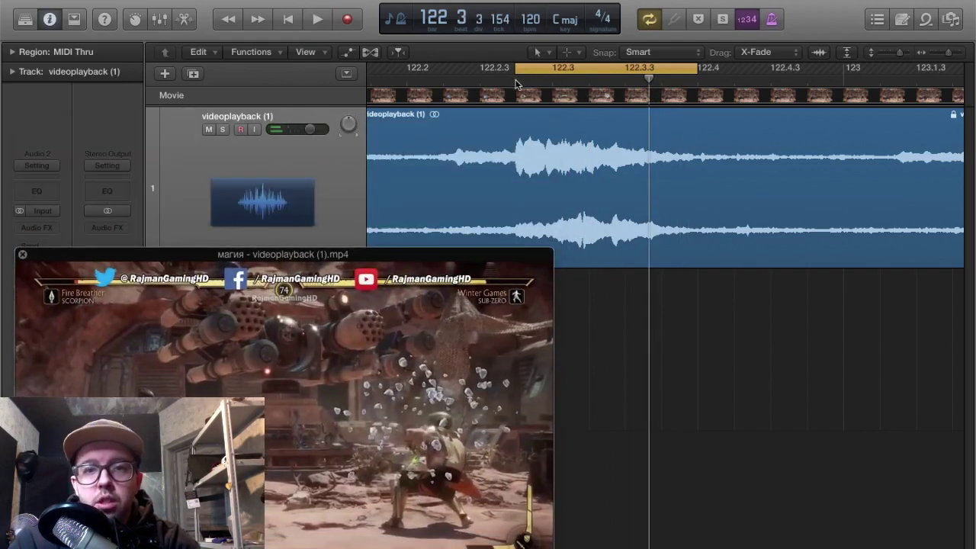
- Scrub between 122 2 4 121 and 122 3 2 81 to compare the ice burst's frames with the waveform peaks
drag(517, 84, 602, 83)
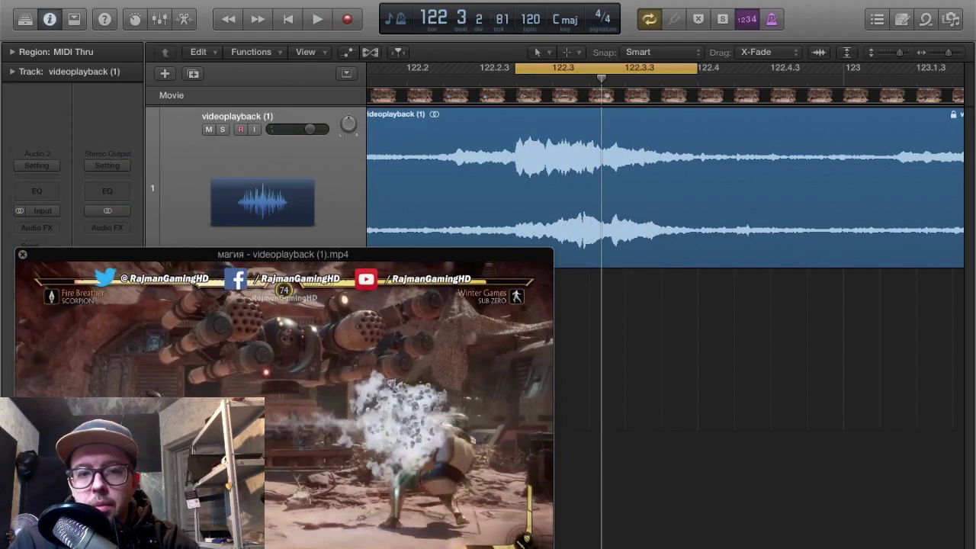
drag(602, 78, 563, 77)
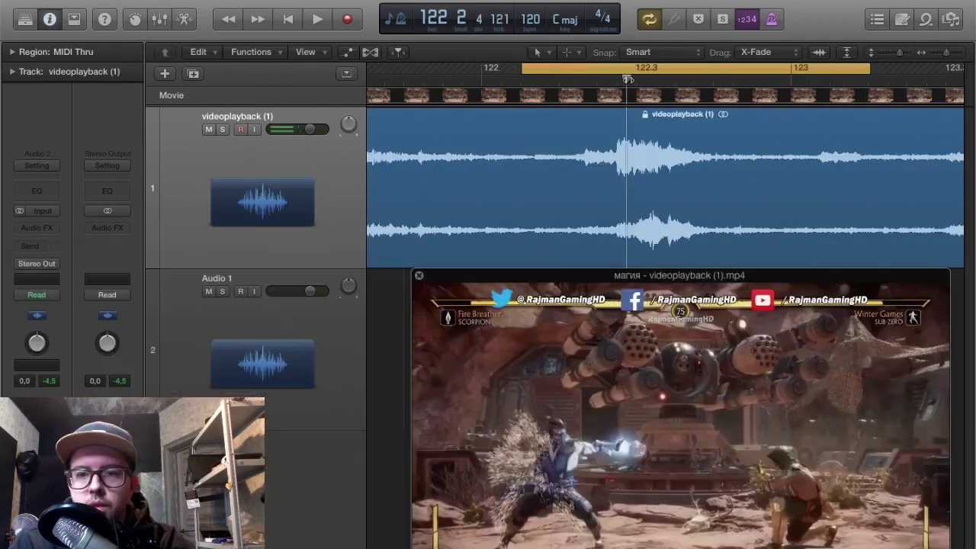
drag(628, 79, 650, 81)
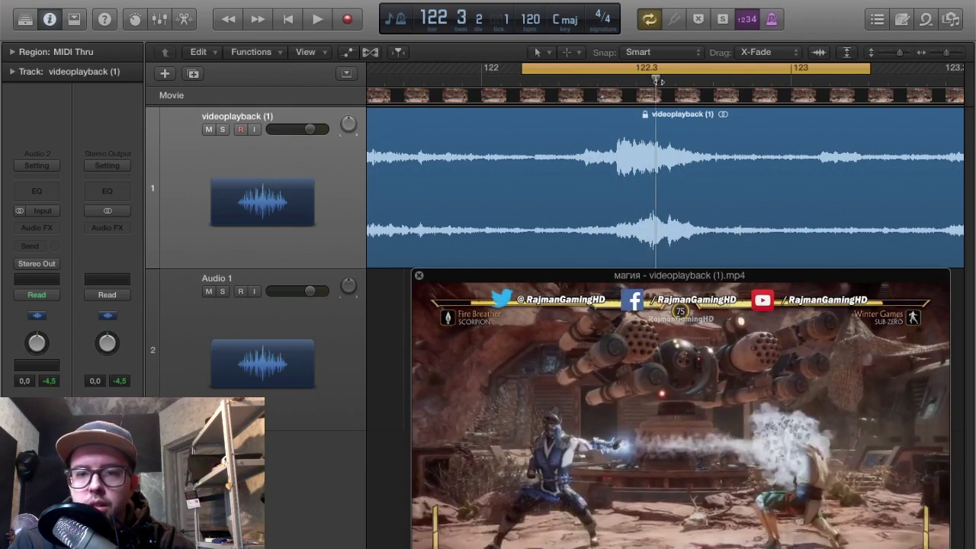
drag(658, 81, 703, 79)
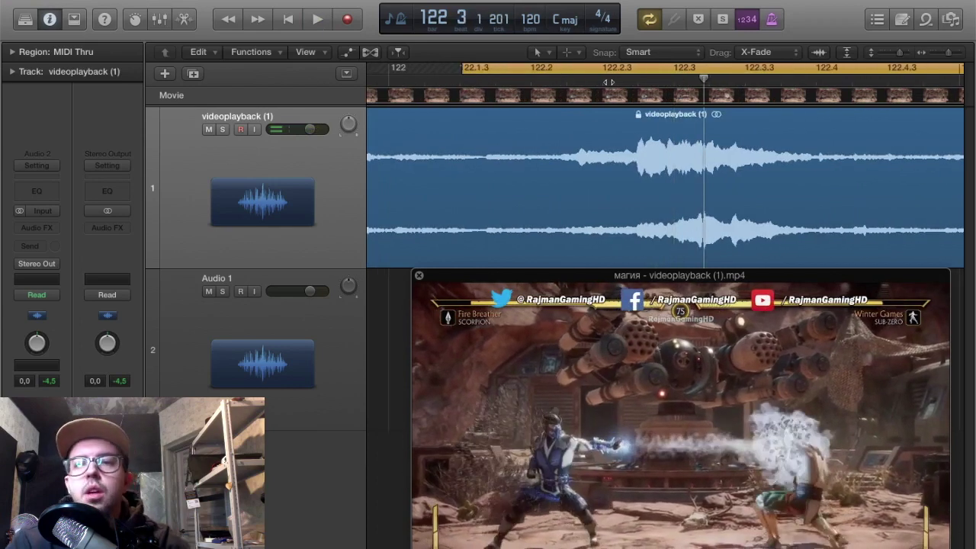
- Reset the cycle range around the whole attack to start at 122 1 4 1 and end at about 123.2
key(super+Left)
key(super+Left)
drag(607, 67, 617, 68)
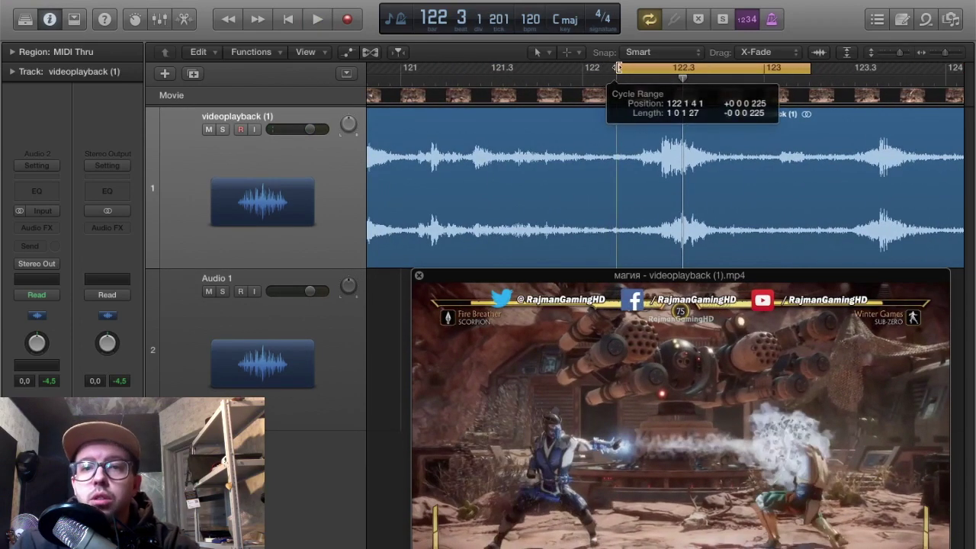
drag(809, 66, 831, 68)
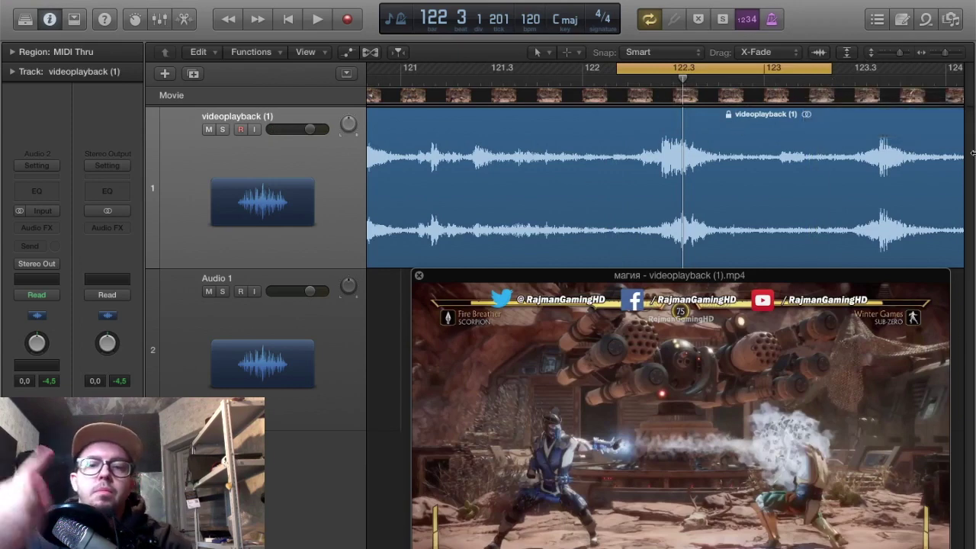
click(726, 164)
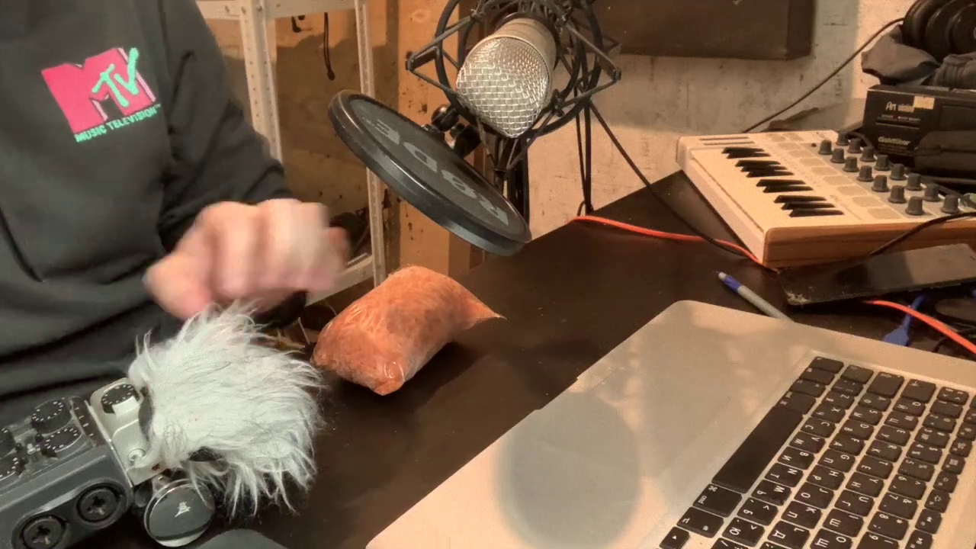
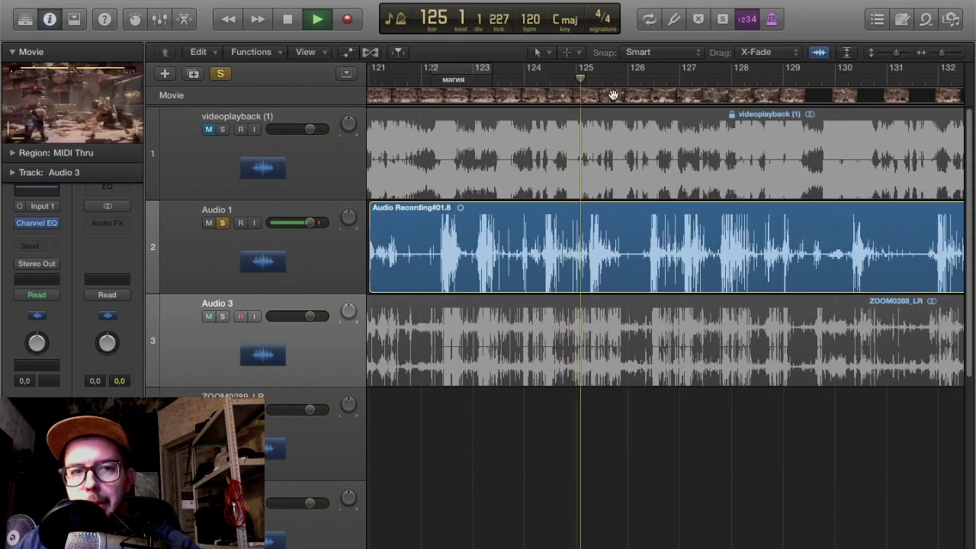
- Audition the soloed Audio 1 recording from several points between bars 126 and 128
click(652, 79)
key(space)
key(space)
click(730, 80)
key(space)
scroll(731, 81, right, 1)
scroll(730, 82, right, 3)
key(space)
- Audition the Audio 1 recording around bar 133 and look over the recorded takes from bar 137 onward
click(818, 80)
scroll(818, 81, right, 5)
click(681, 79)
key(space)
key(space)
scroll(828, 101, down, 2)
scroll(828, 101, right, 4)
scroll(829, 101, right, 5)
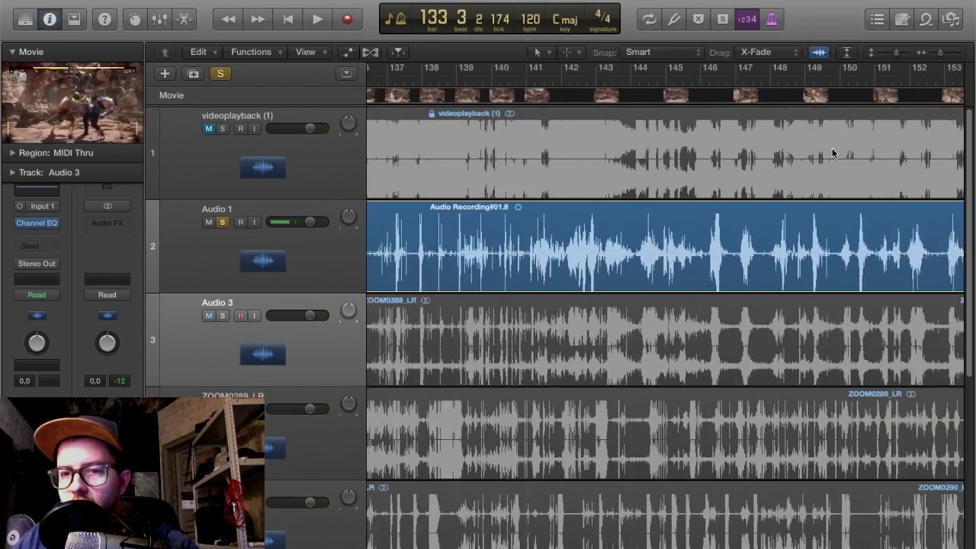
right_click(419, 81)
click(420, 83)
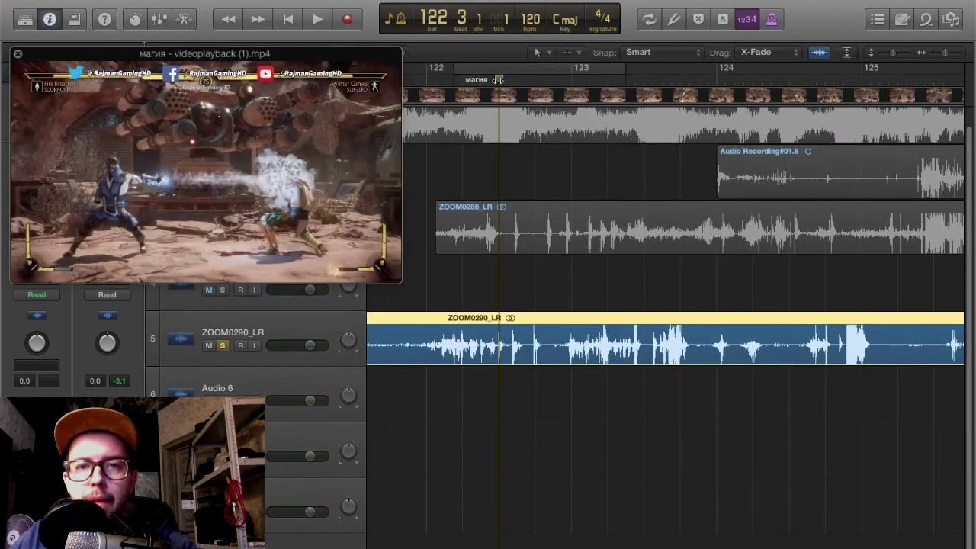
- Move the playhead to 122 2 2 1 at the магия marker and scrub through the ice attack's frames
click(473, 80)
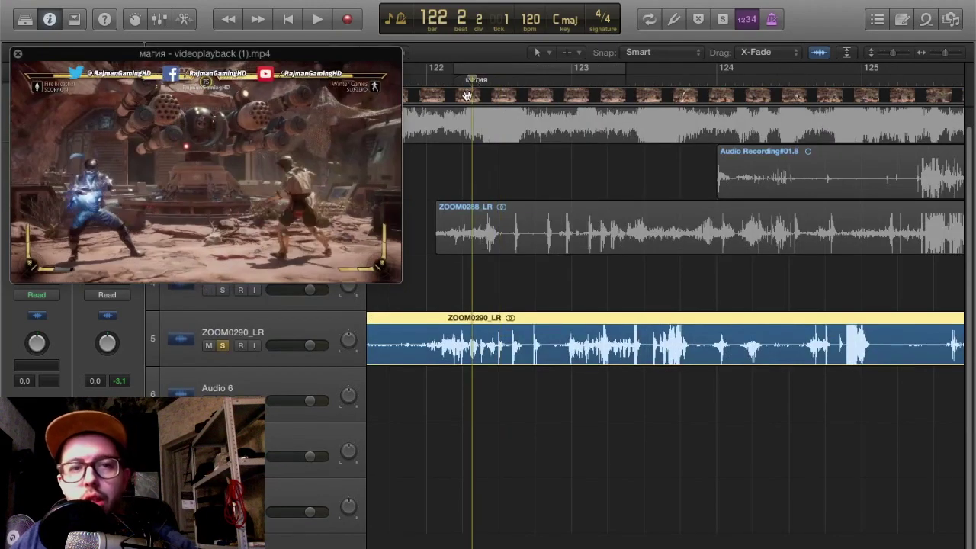
key(super+Right)
drag(450, 81, 532, 78)
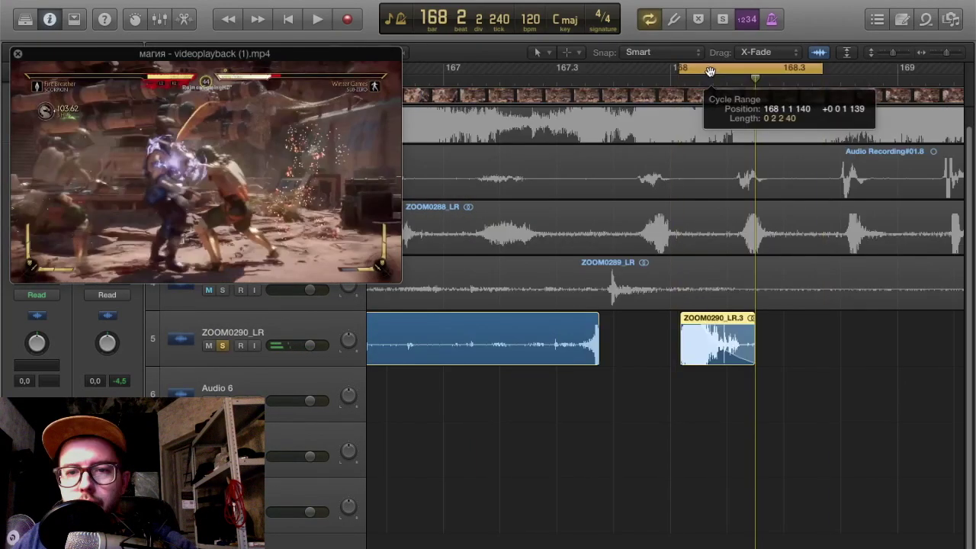
- Move the faded ZOOM0290_LR clip at bar 168 to the Audio 6 track and place it at about 122.3 for the ice attack
key(space)
key(space)
key(super+Left)
click(723, 376)
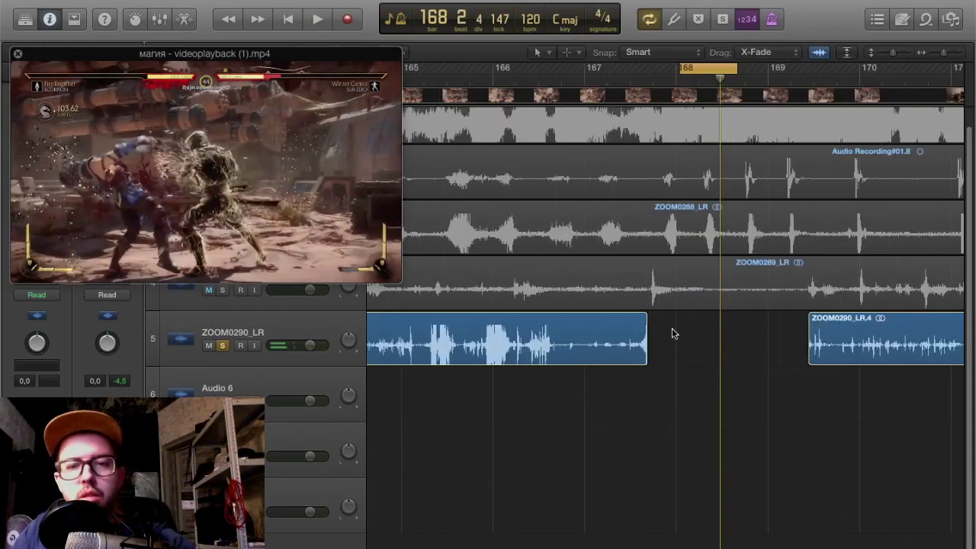
key(super+z)
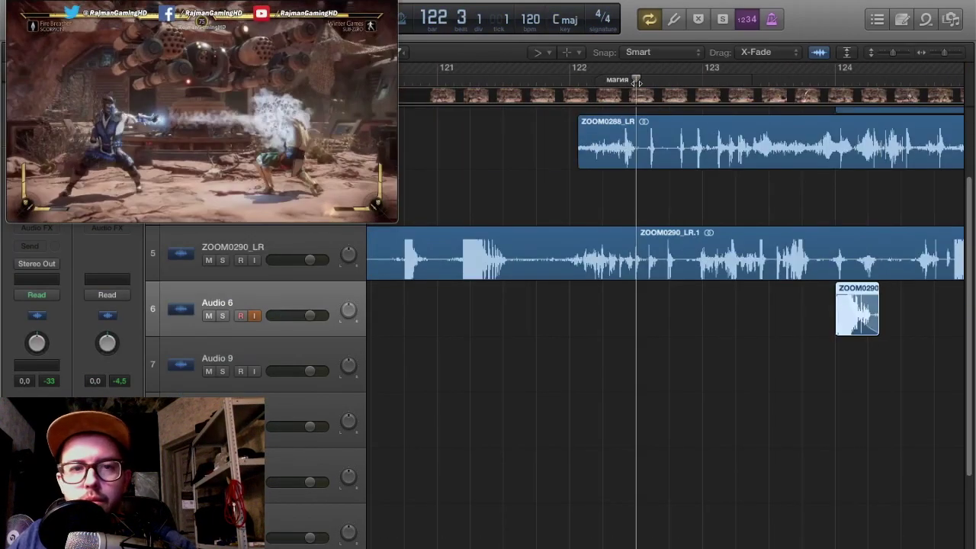
click(532, 83)
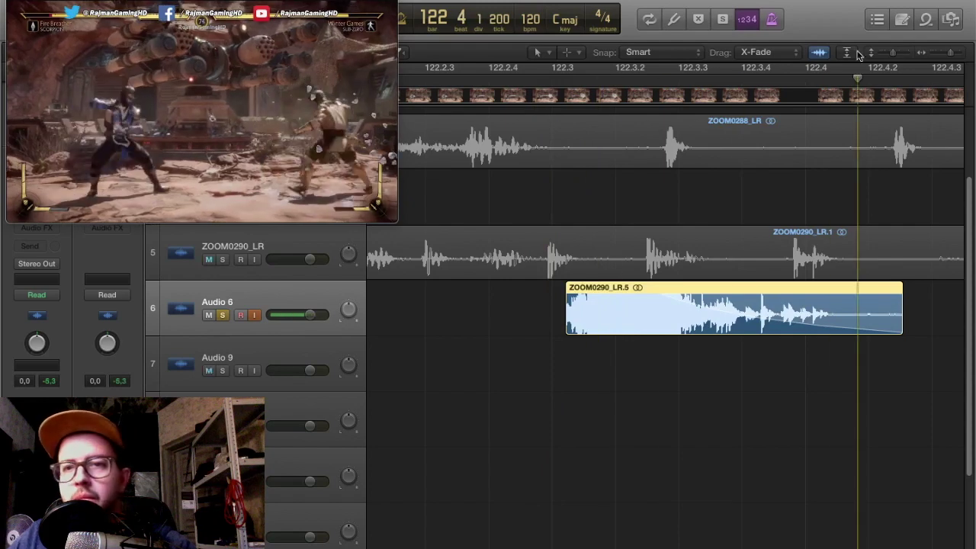
- Cut the loud burst just before bar 172 out of the ZOOM0290_LR.4 recording, move it to a track below and reverse it
key(z)
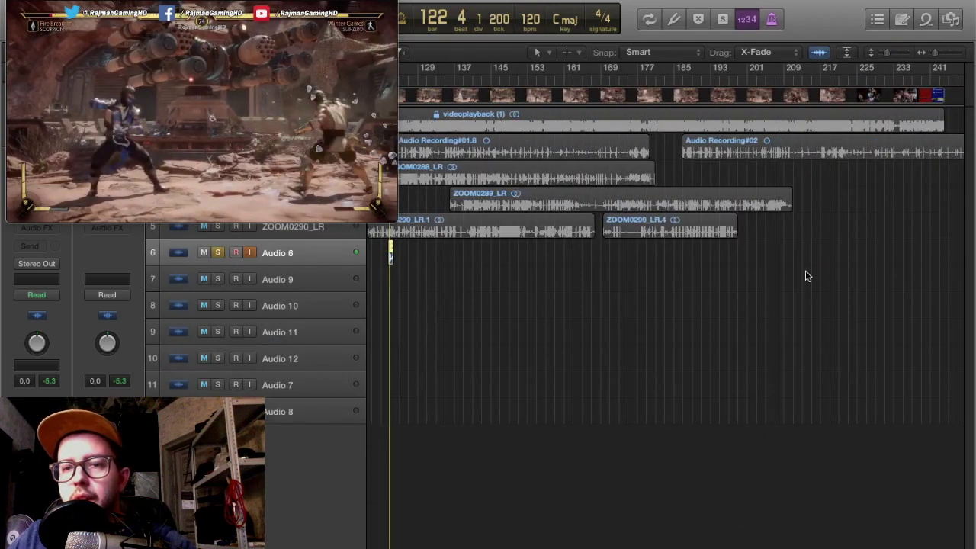
key(super+a)
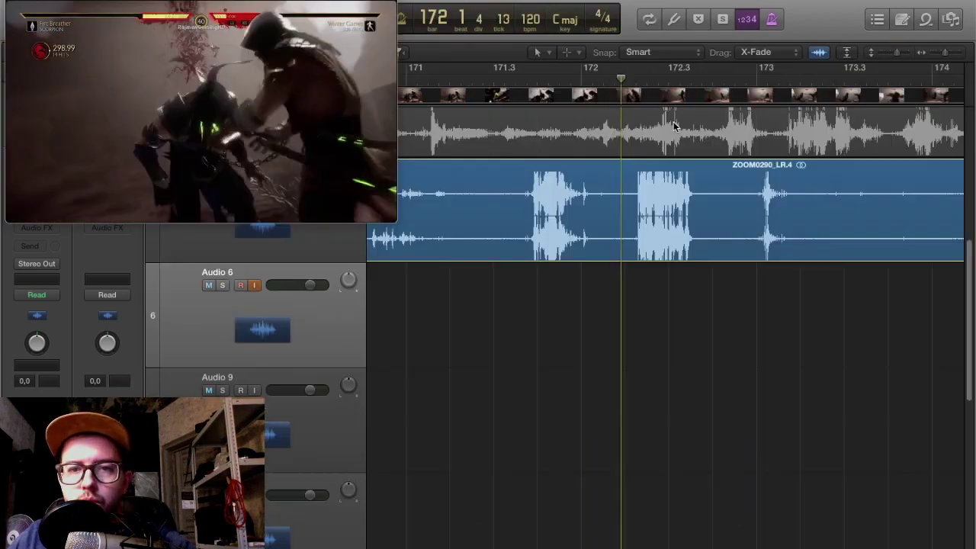
click(533, 185)
click(593, 190)
key(t)
key(t)
drag(569, 215, 564, 316)
scroll(582, 292, down, 5)
scroll(582, 292, up, 5)
key(ctrl+shift+r)
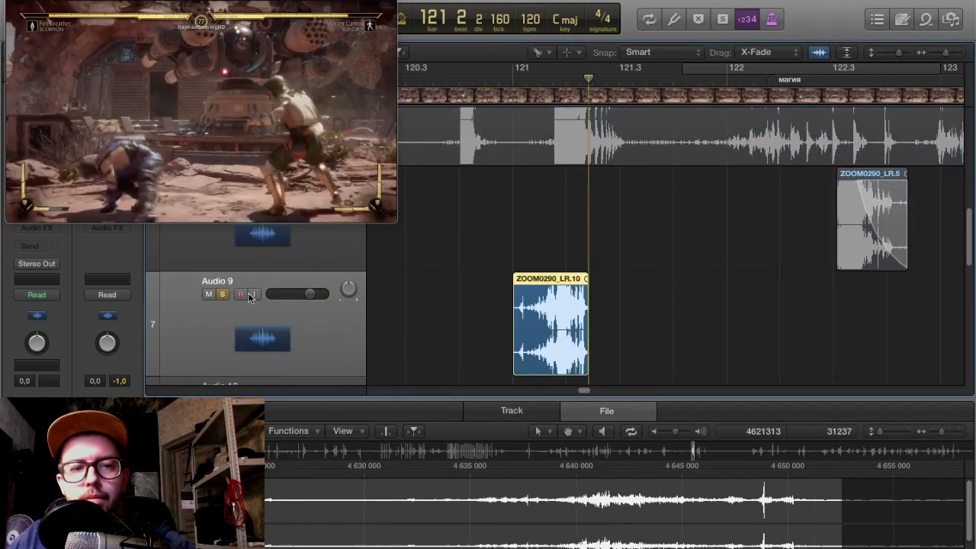
- Shift the faded-in ZOOM0290_LR.11 region on Audio 9 to start at 122.2 and audition it against the video
click(522, 92)
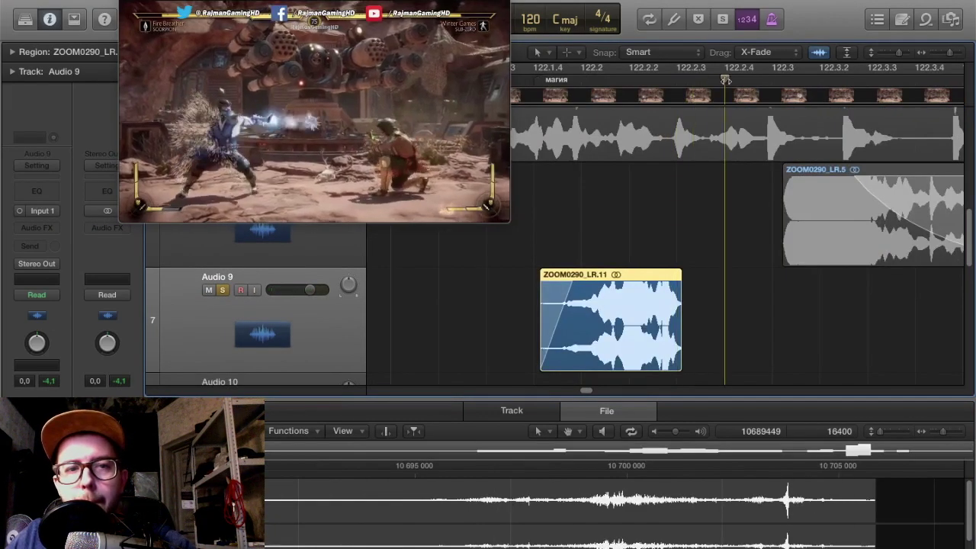
drag(655, 287, 706, 287)
key(space)
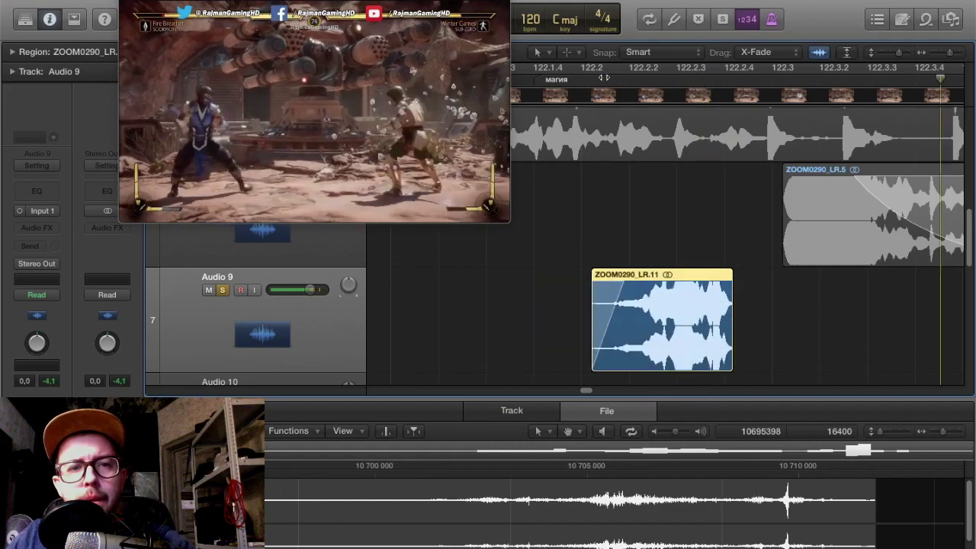
click(583, 73)
key(space)
click(582, 72)
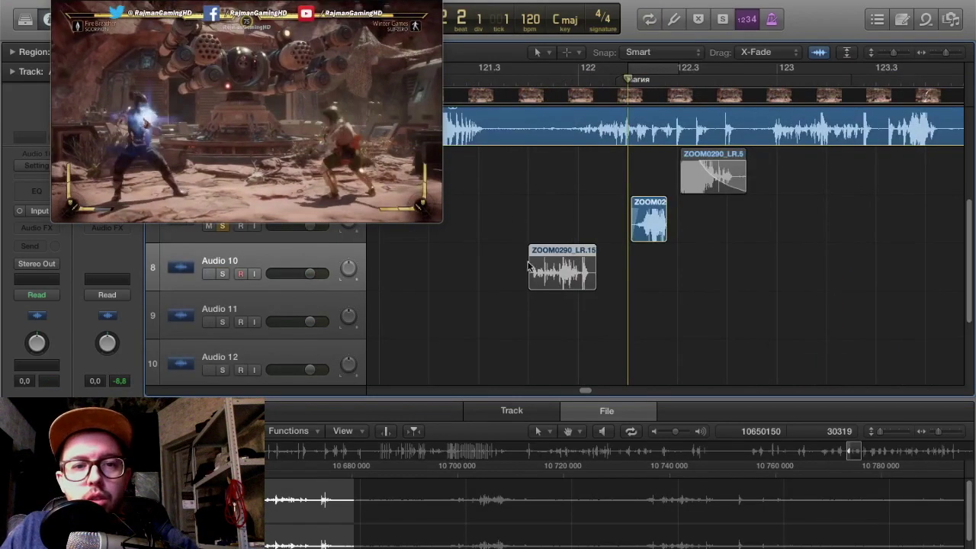
- Move the ZOOM0290_LR.15 region on Audio 10 to start just before the магия marker and solo its track
drag(561, 267, 633, 267)
click(222, 274)
key(super+Right)
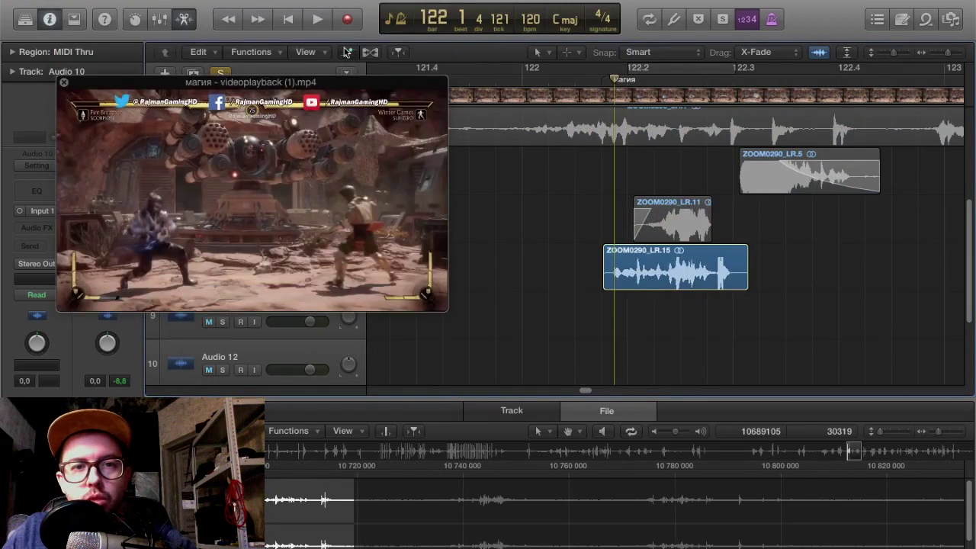
- Show automation and draw a Volume curve on Audio 10 rising from silence to +0.9 dB and falling back to silence, and play it
click(887, 51)
drag(887, 51, 900, 53)
key(super+Right)
key(super+Right)
scroll(733, 101, down, 2)
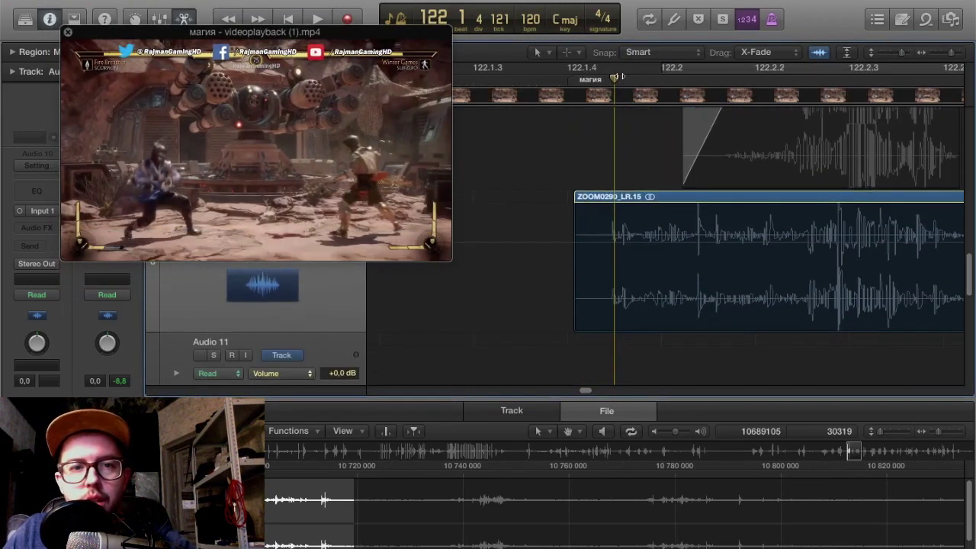
key(a)
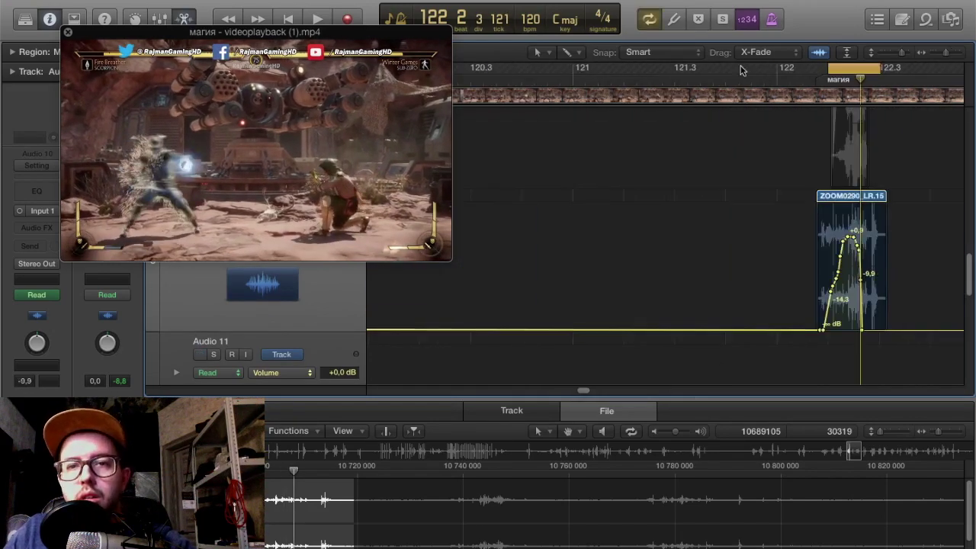
key(super+Right)
key(super+Right)
key(space)
key(space)
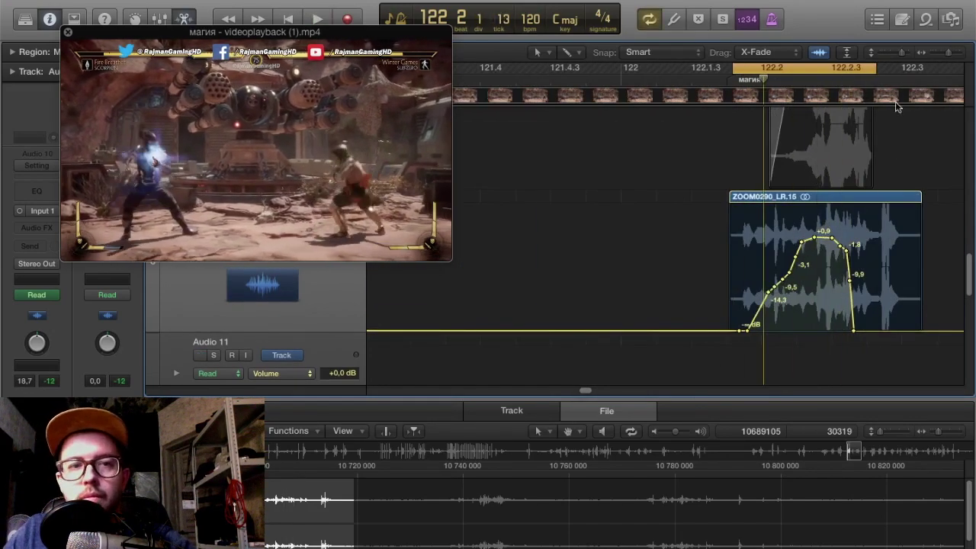
- Extend the cycle range from just before the магия marker to beyond 122.4 and play the looped passage
scroll(898, 107, right, 5)
drag(753, 69, 702, 82)
drag(587, 69, 974, 79)
key(space)
key(space)
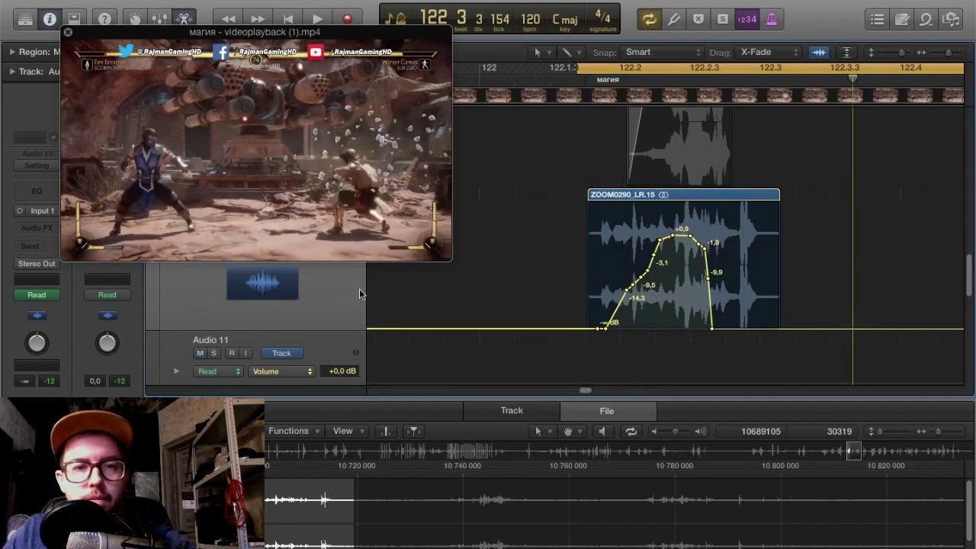
- Move the floating video window clear of the Audio 10 track header and shrink it
drag(305, 235, 351, 196)
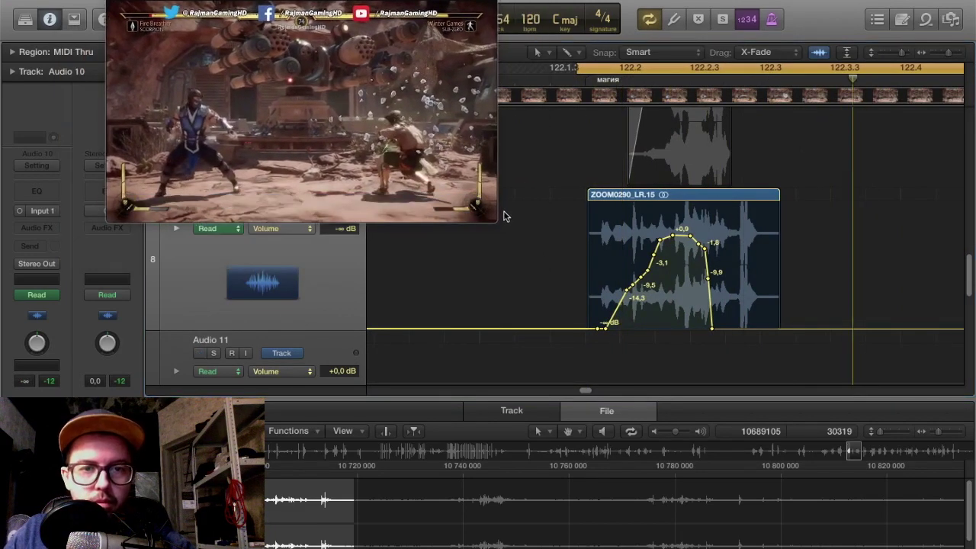
drag(503, 230, 451, 148)
key(super+Left)
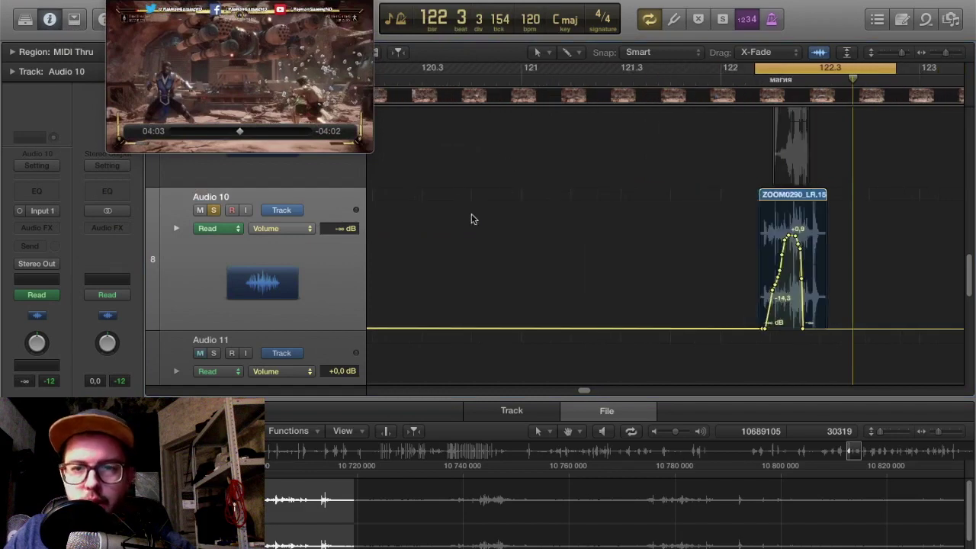
- Insert the Uhbik-G grains and pitch plug-in as an audio effect on the Audio 10 track
click(47, 229)
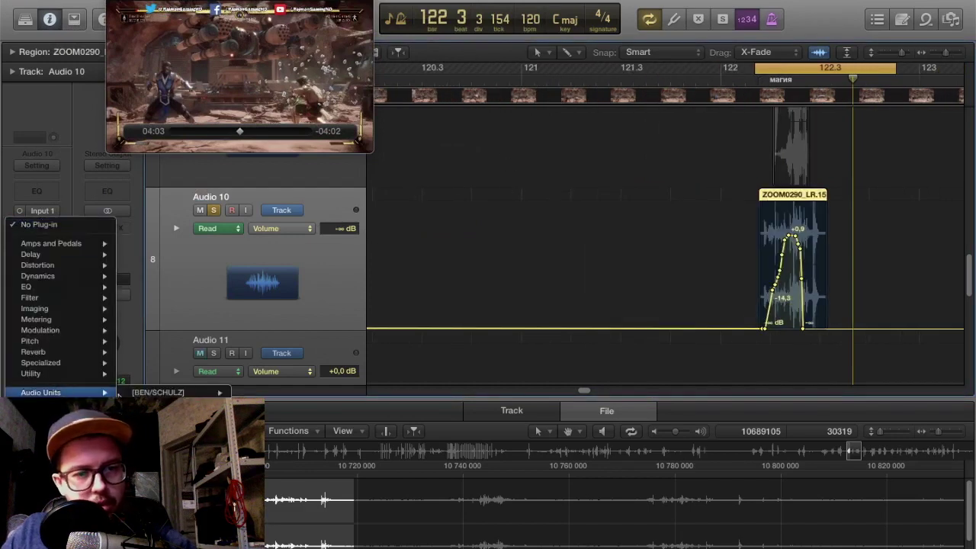
mouse_move(175, 392)
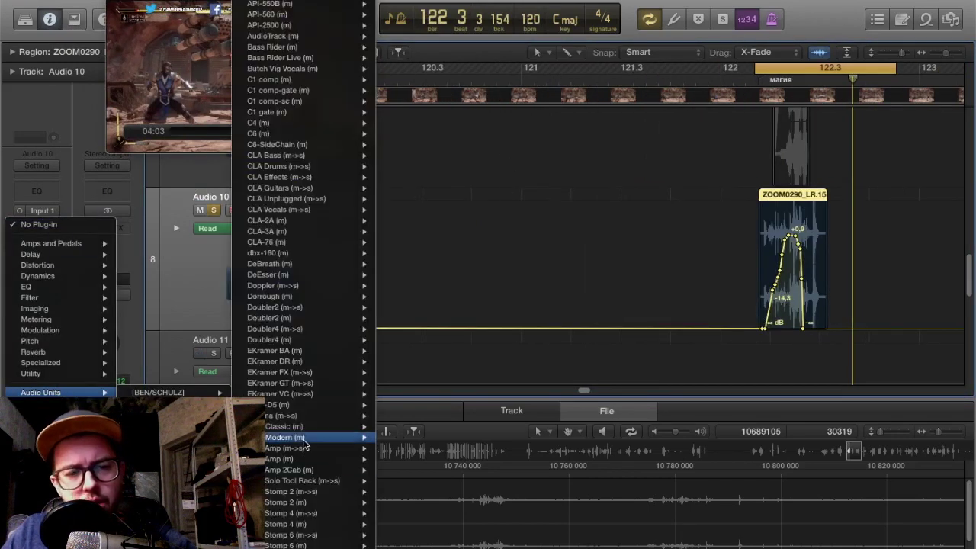
mouse_move(198, 469)
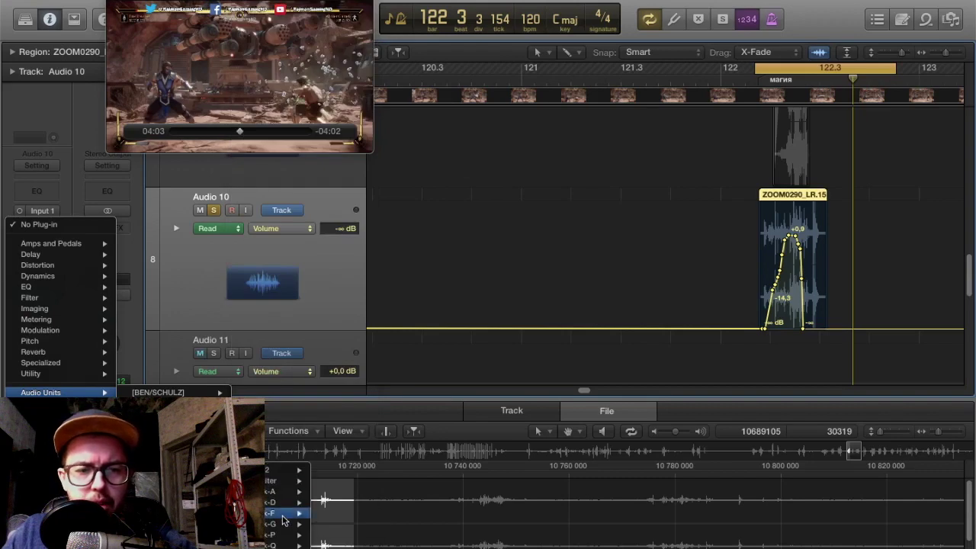
click(336, 523)
key(super+Right)
key(super+Right)
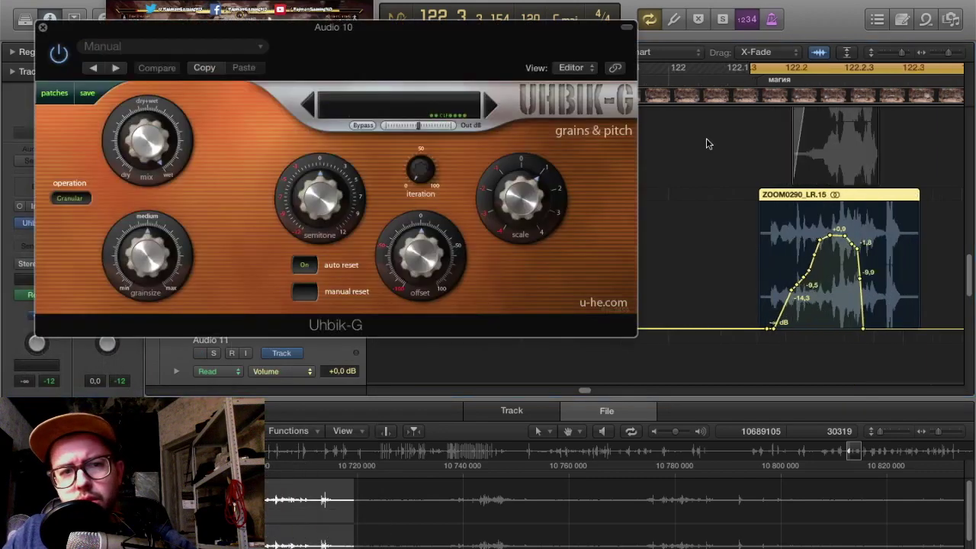
- Audition Uhbik-G presets from bitsy through blurry vision, canary, chip buffer and comb ratchet to crumble, and close the plug-in window
click(488, 96)
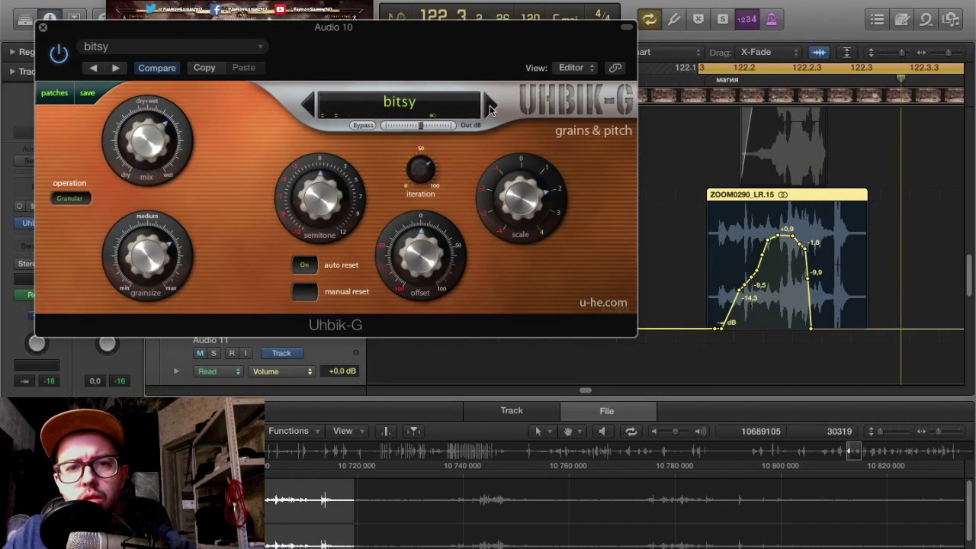
click(489, 105)
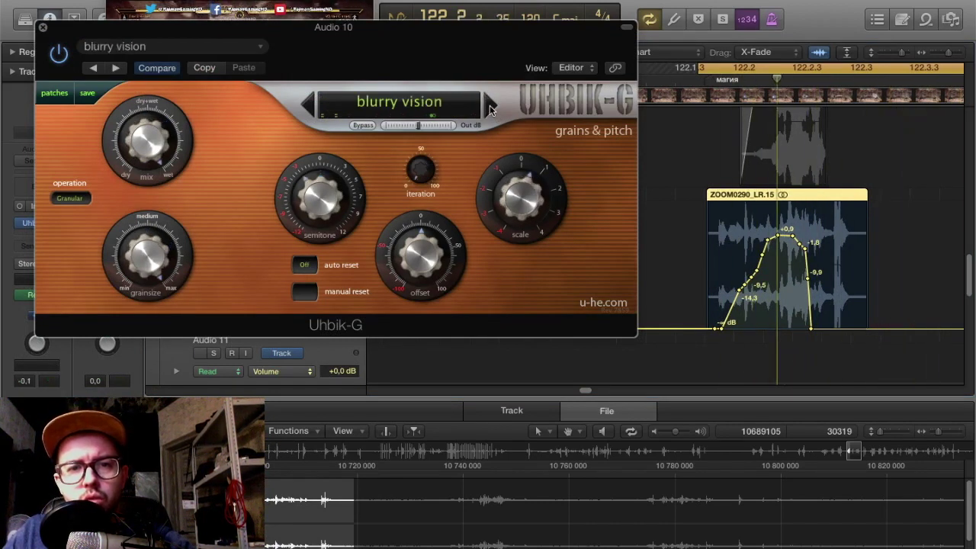
click(490, 106)
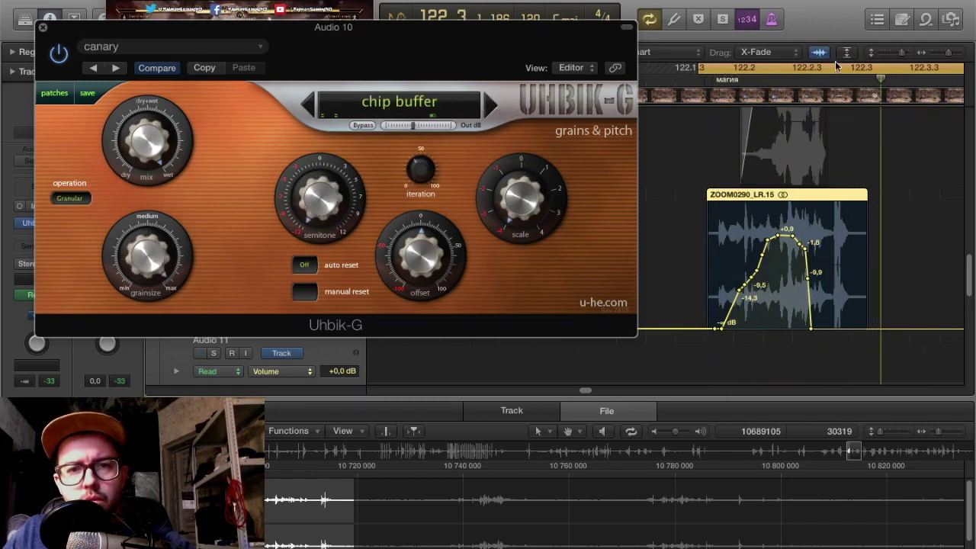
click(490, 107)
click(491, 107)
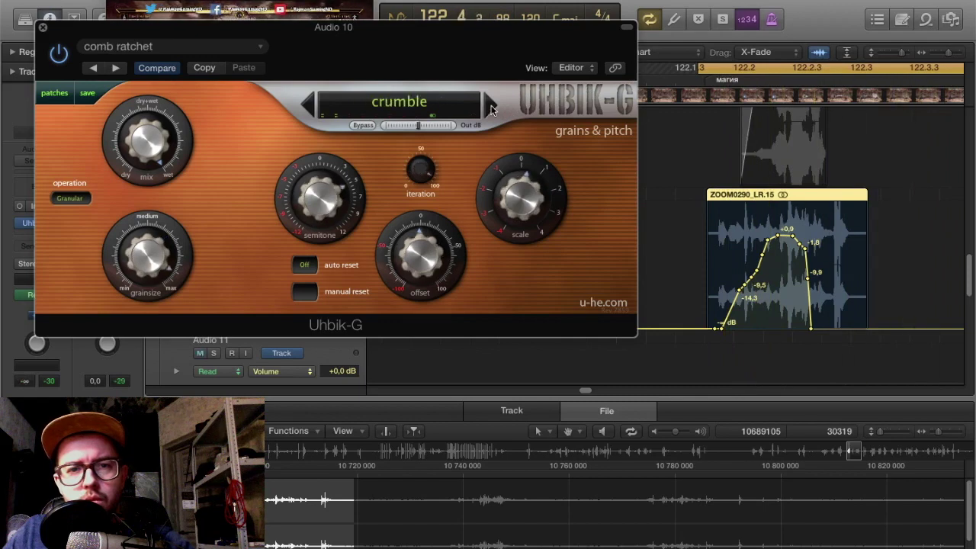
click(490, 106)
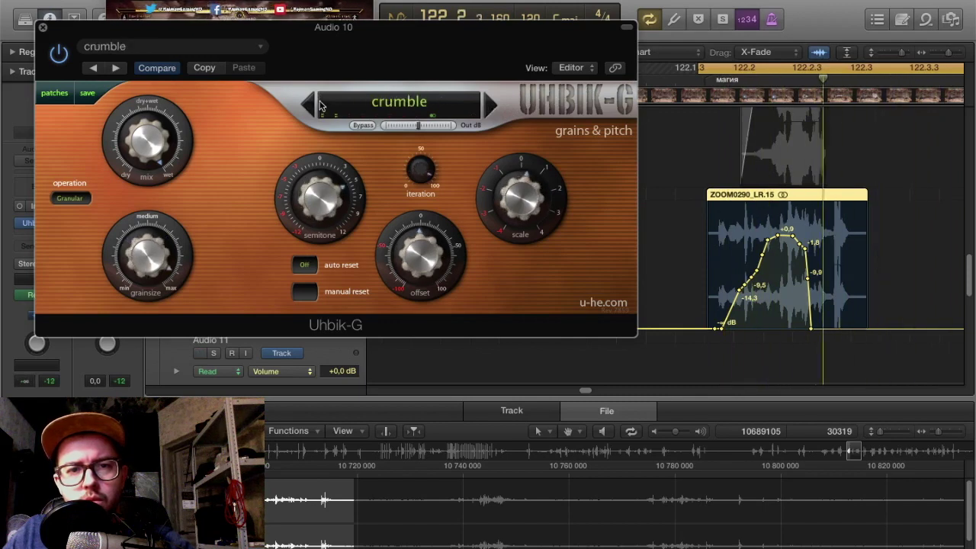
click(489, 106)
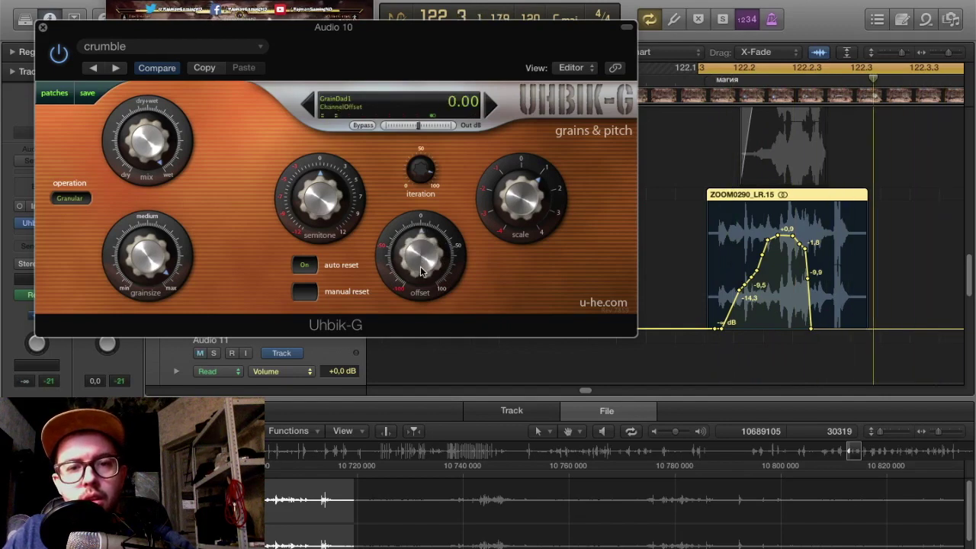
click(43, 28)
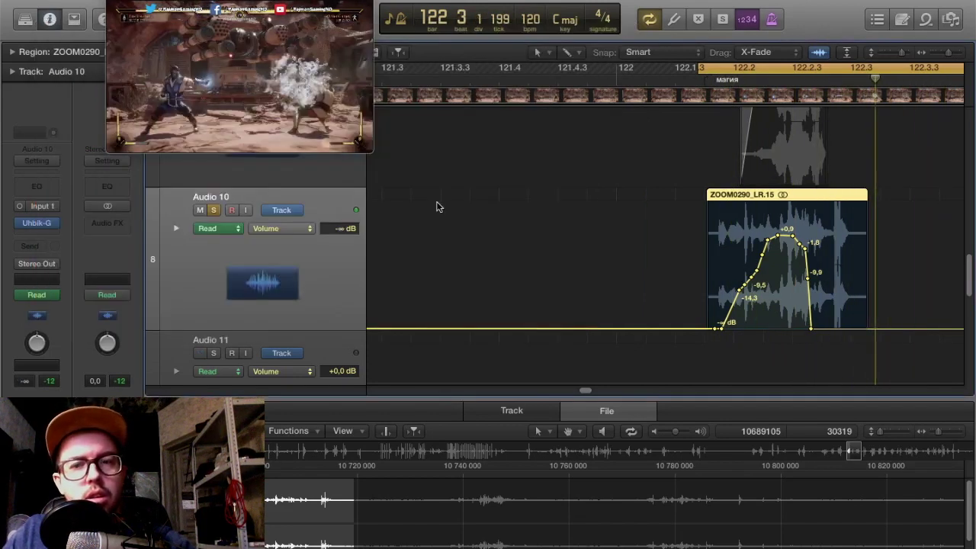
- Play Audio 10 with its current effects and insert the Space Designer reverb below the Compressor
scroll(770, 225, right, 3)
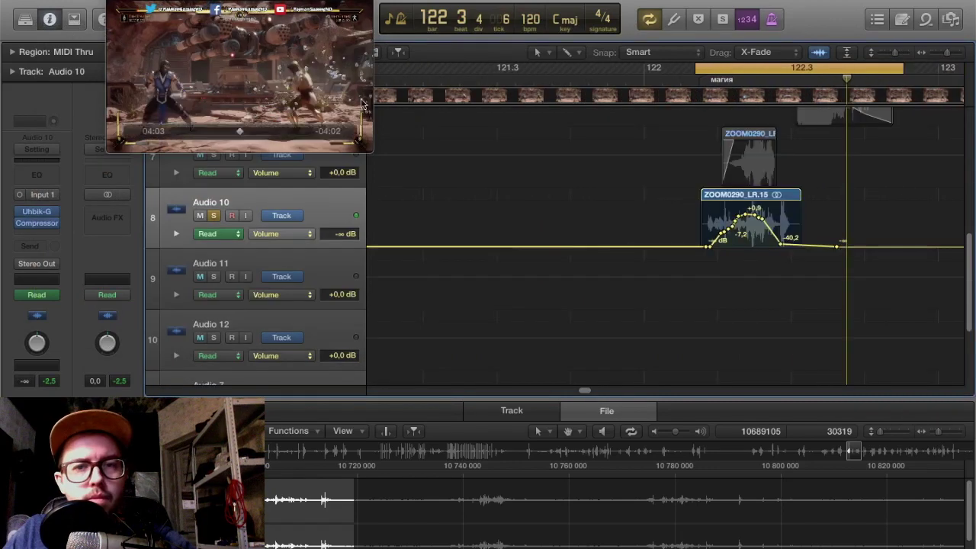
key(space)
key(space)
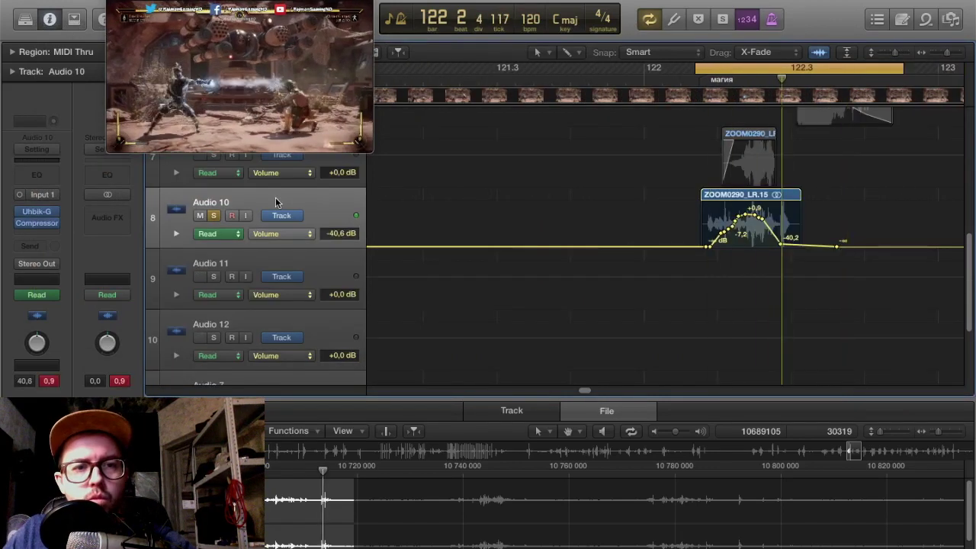
click(43, 234)
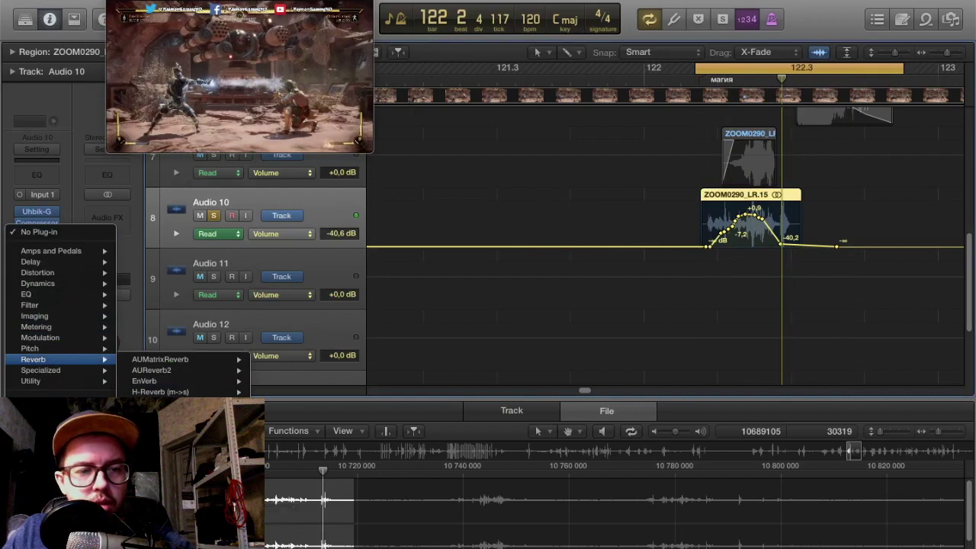
click(276, 544)
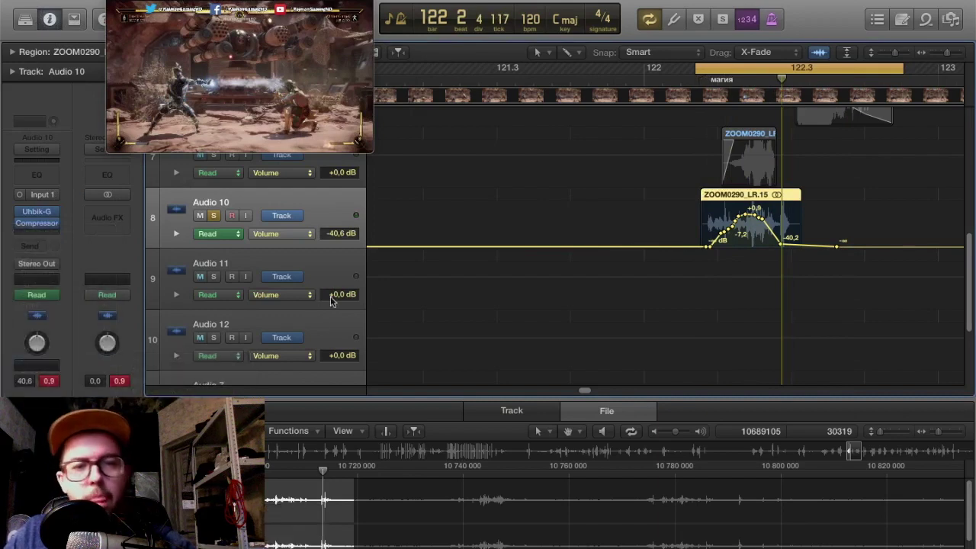
- Load the Angelic Ring preset from Space Designer's Warped Effects textures and move the plug-in window clear of the video
click(140, 48)
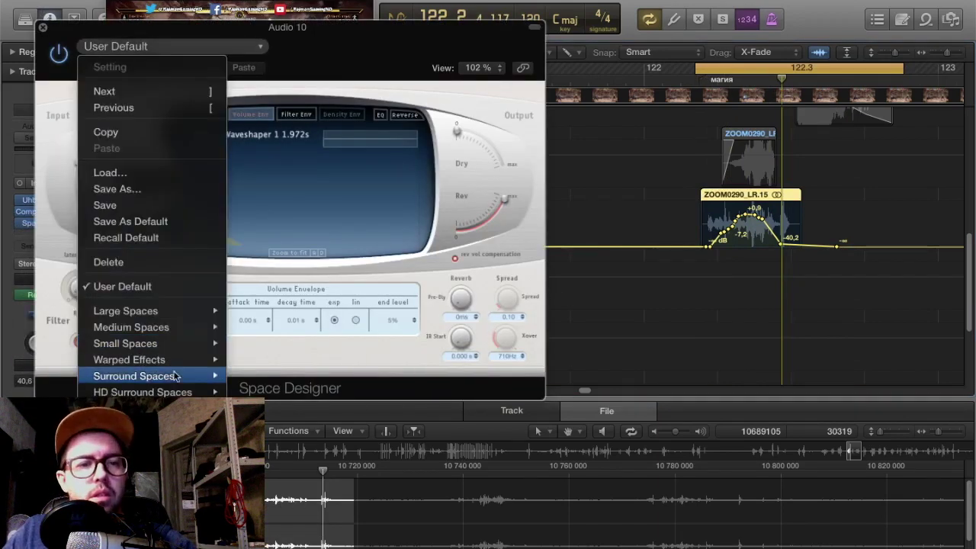
mouse_move(151, 363)
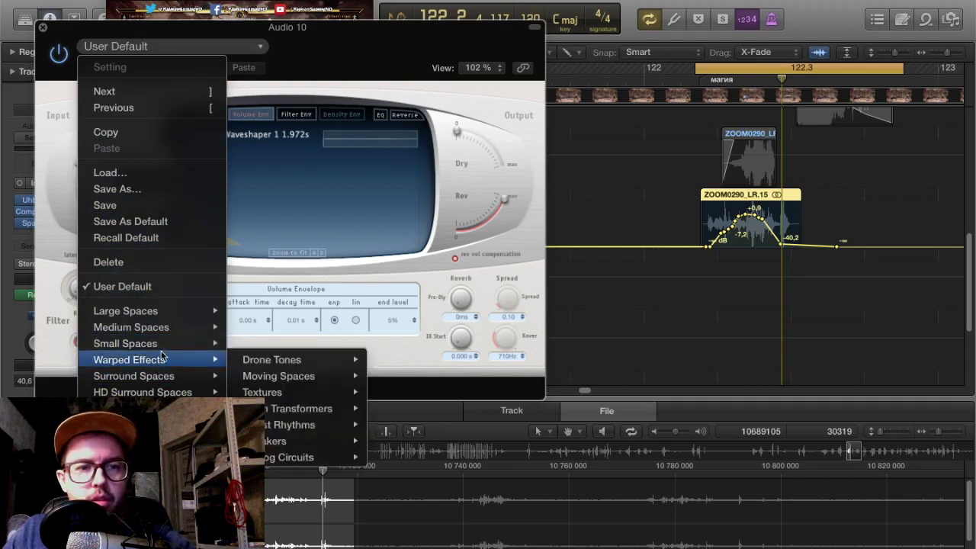
mouse_move(351, 392)
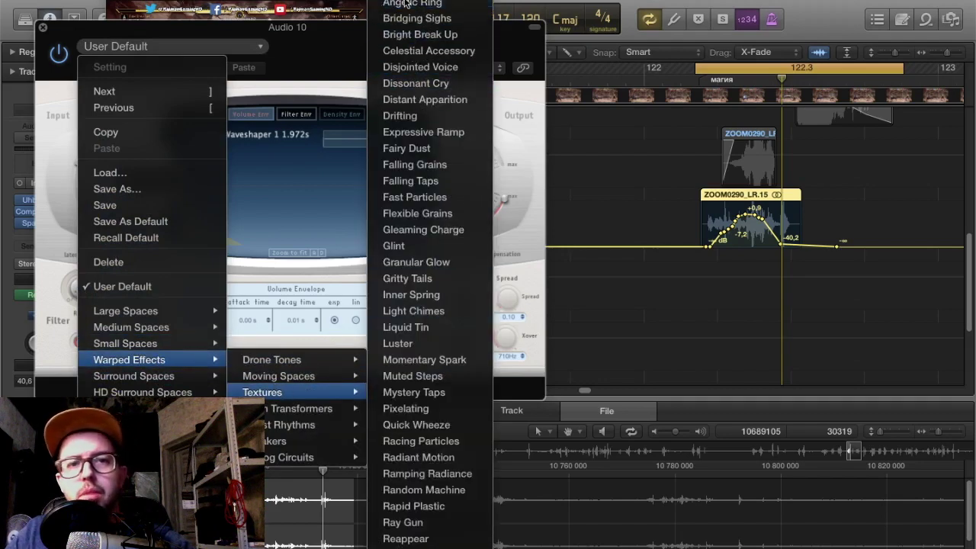
click(412, 10)
drag(405, 36, 461, 152)
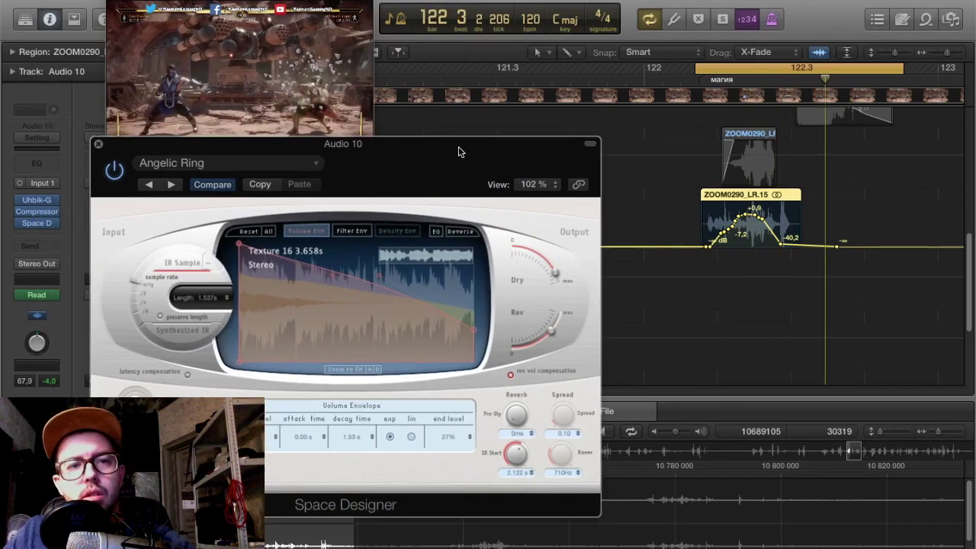
- Close the Space Designer window and extend the cycle range's end to just before bar 123
click(734, 69)
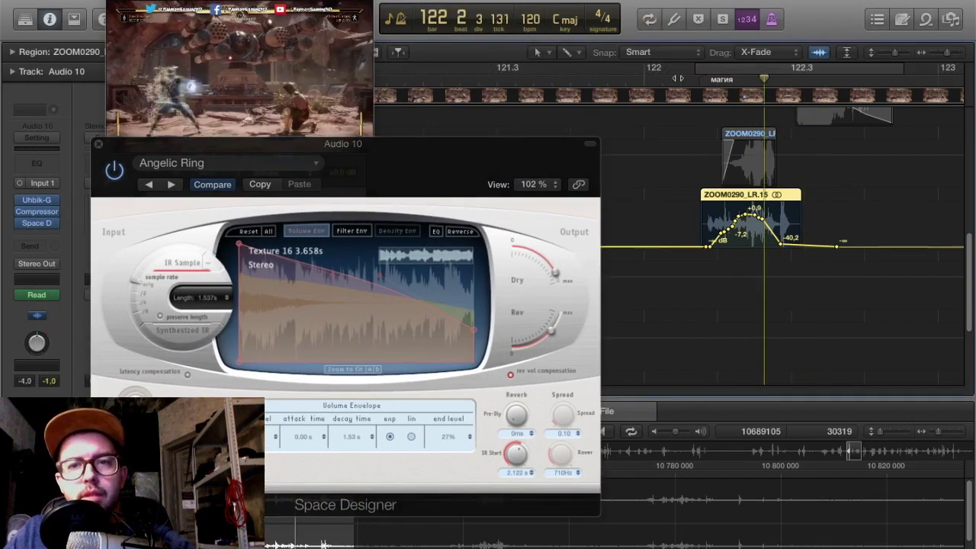
click(98, 143)
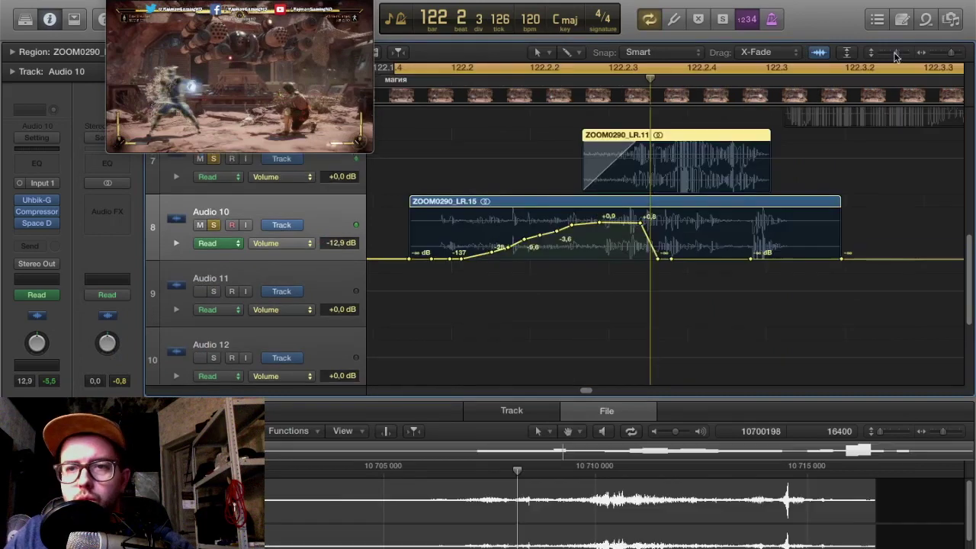
scroll(796, 106, down, 5)
scroll(304, 224, up, 5)
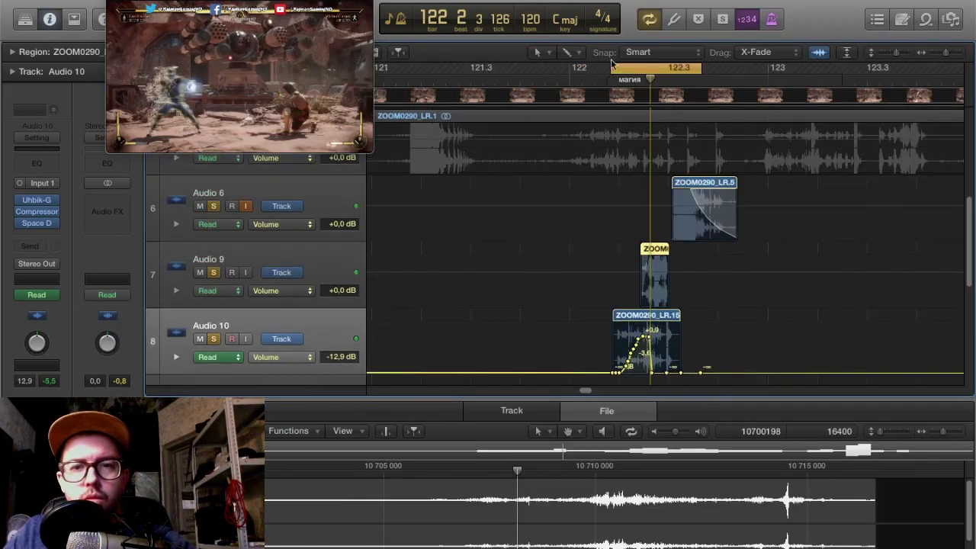
drag(704, 70, 772, 70)
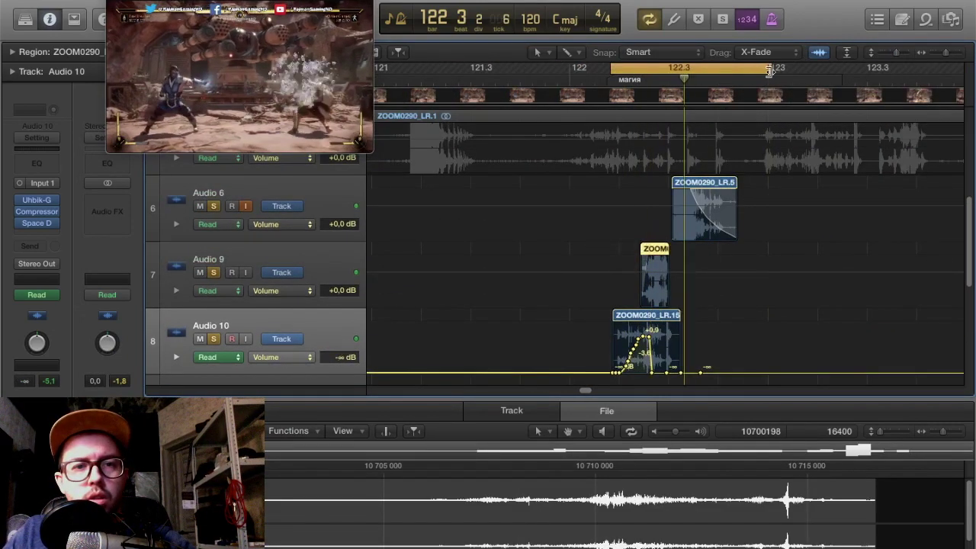
- Hide the track automation and widen the cycle range slightly at both ends, finishing at about bar 123
key(a)
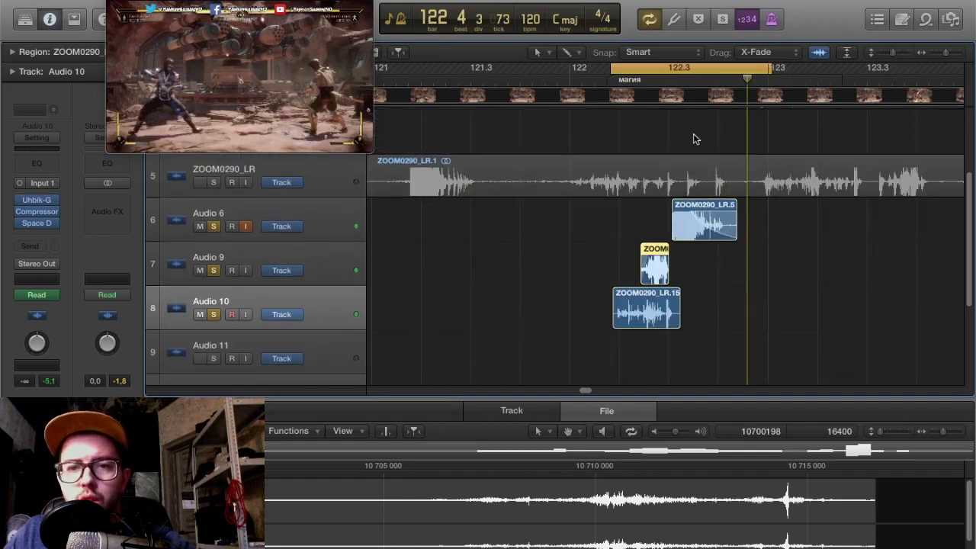
drag(614, 69, 608, 69)
drag(773, 68, 781, 68)
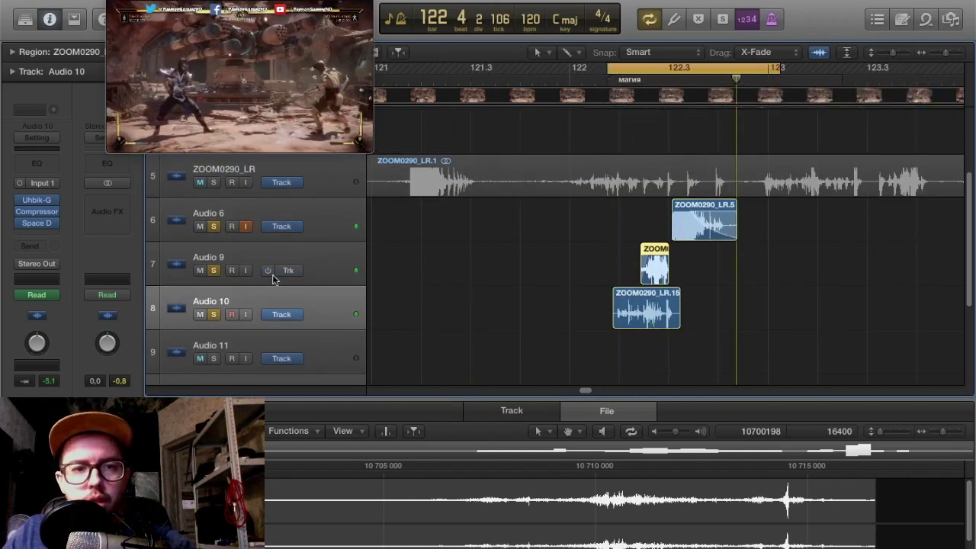
- Reorder the tracks so that Audio 10 and then Audio 9 sit above Audio 6
drag(257, 289, 286, 231)
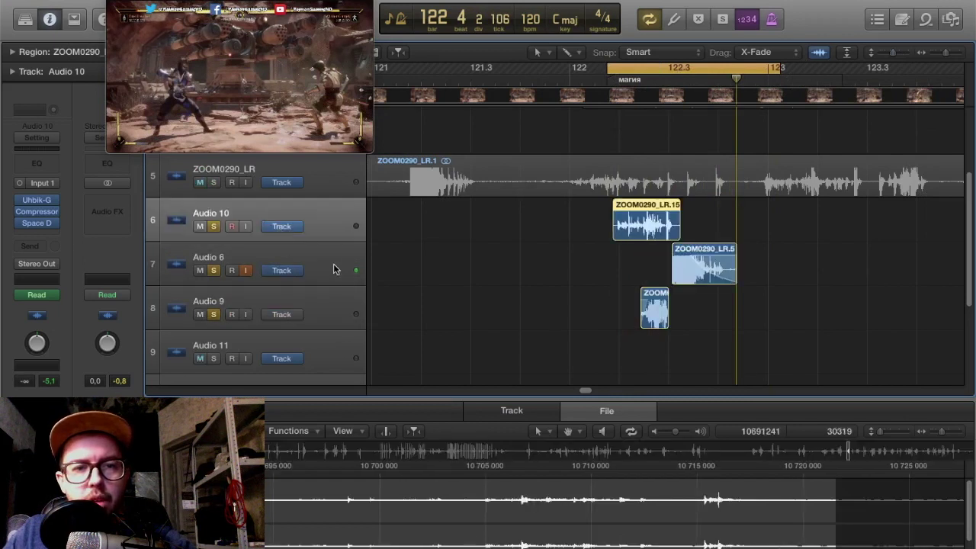
drag(338, 314, 335, 263)
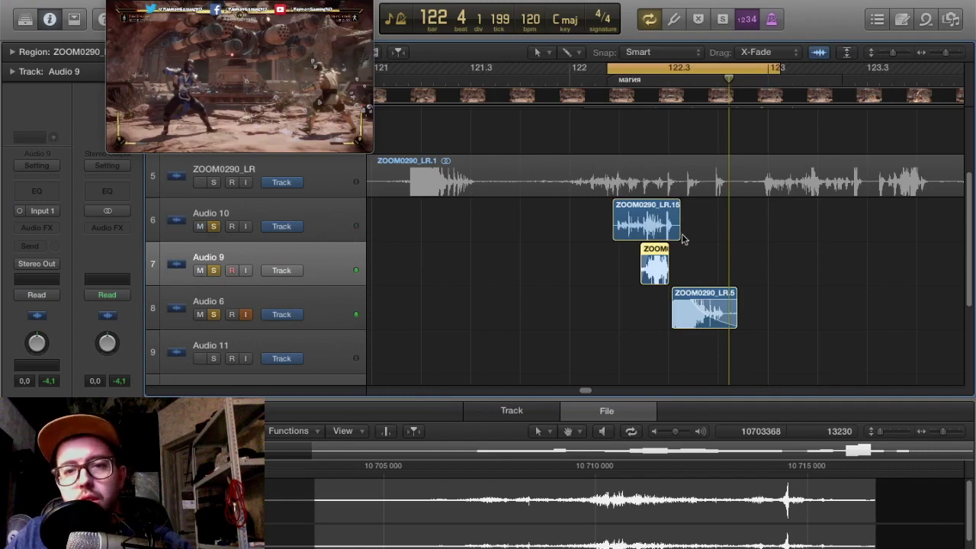
- Play the cycled ice attack with the Audio 10, Audio 9 and Audio 6 layers soloed together
key(super+Right)
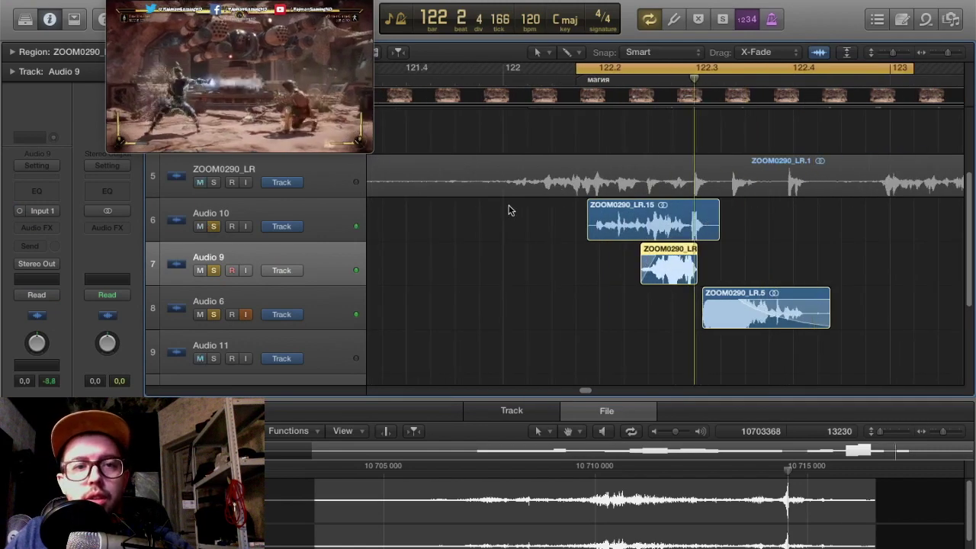
click(635, 80)
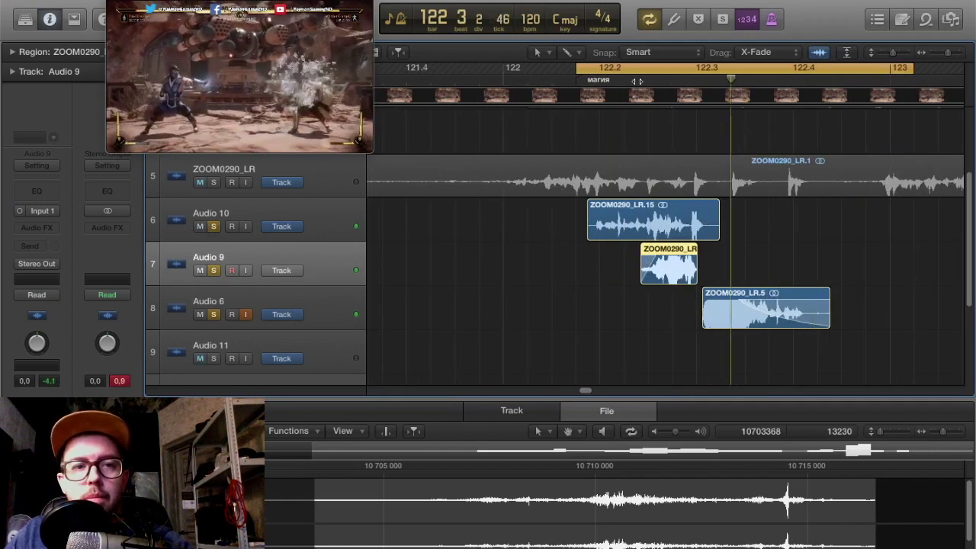
drag(895, 53, 904, 73)
key(super+Left)
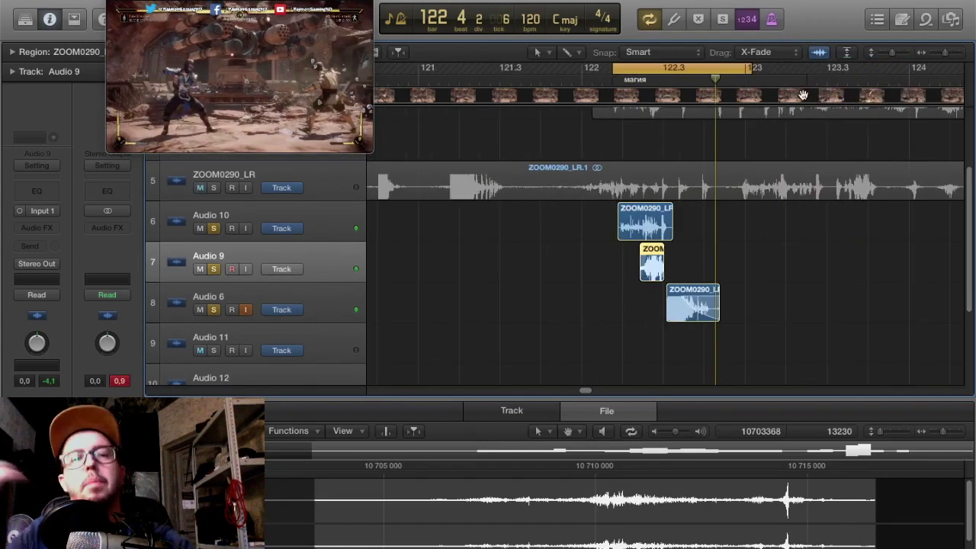
click(818, 52)
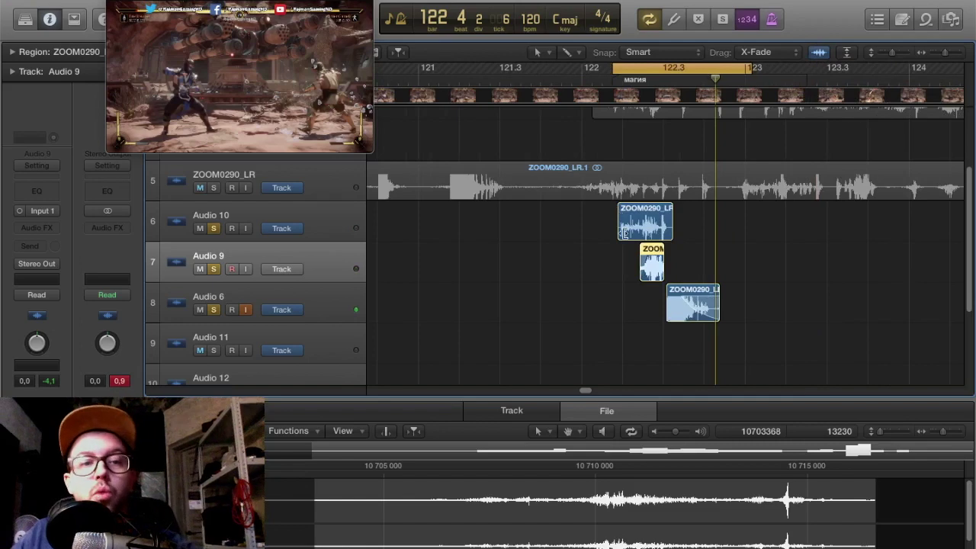
- Place the ZOOM0290_LR.17 clip with a fade-in on Audio 14 below Audio 9 and play it with the other layers
drag(892, 53, 888, 55)
key(super+Left)
key(super+Left)
click(799, 281)
scroll(800, 281, right, 3)
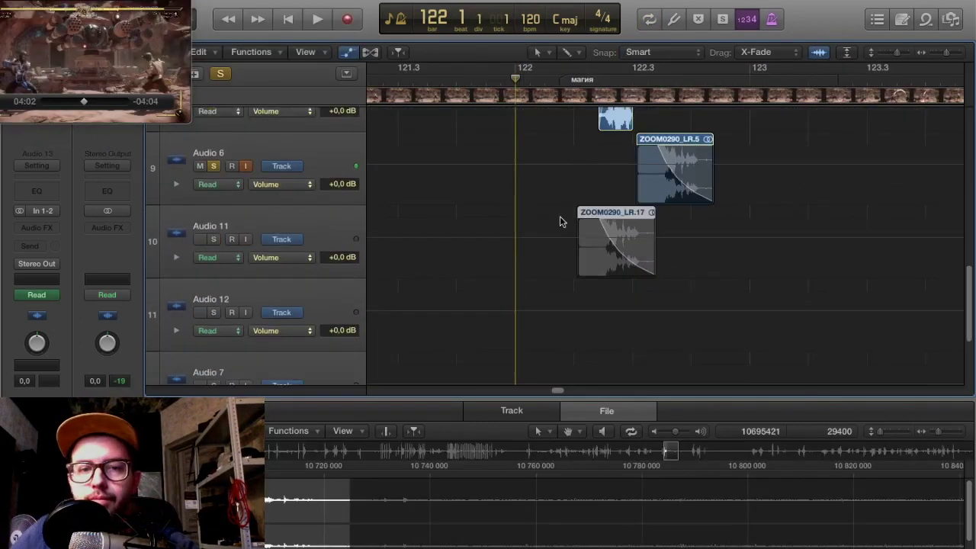
click(214, 227)
drag(551, 128, 653, 128)
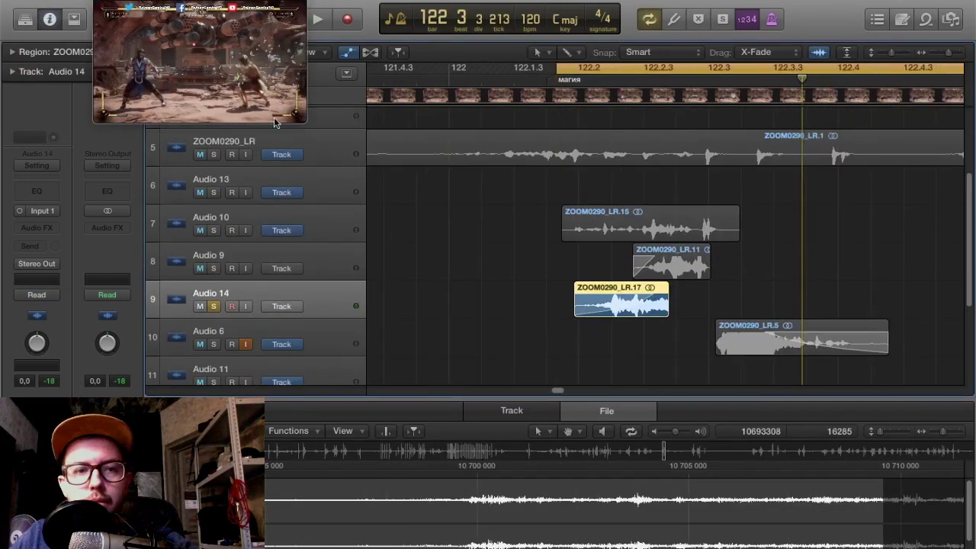
key(a)
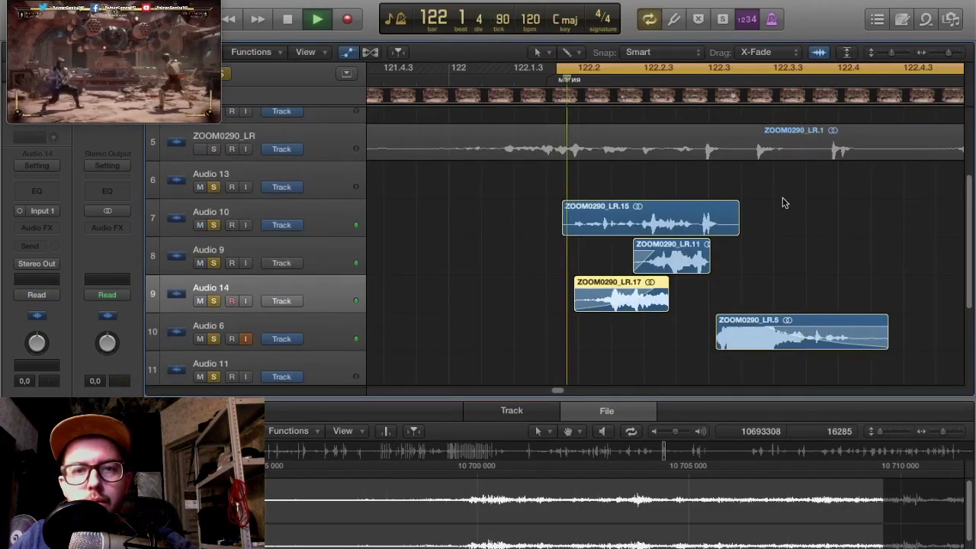
key(space)
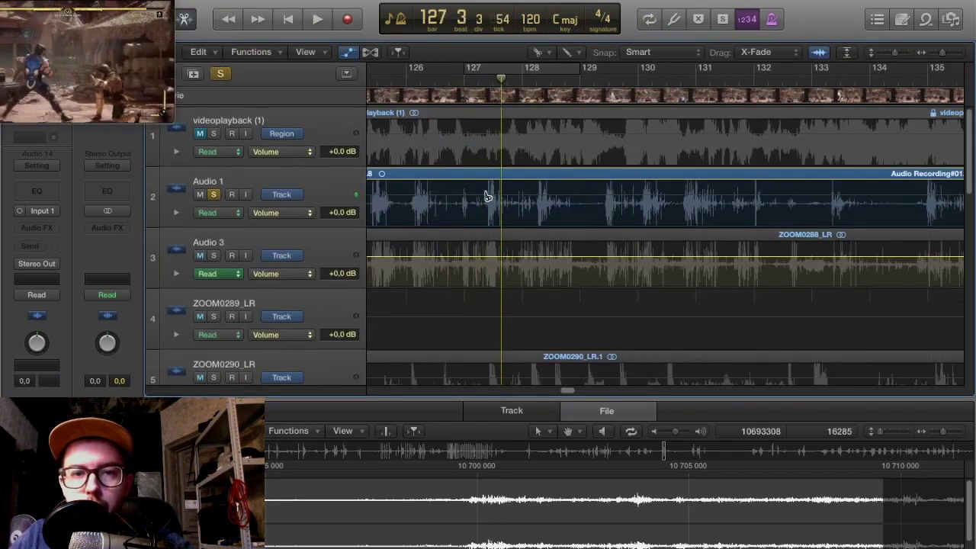
- Place Audio Recording#01 cuts on Audio 15 and Audio 11 and a ZOOM0288_LR_1 cut on Audio 12, around beat 122.3
mouse_move(486, 197)
mouse_down()
mouse_move(511, 204)
mouse_move(497, 181)
mouse_up()
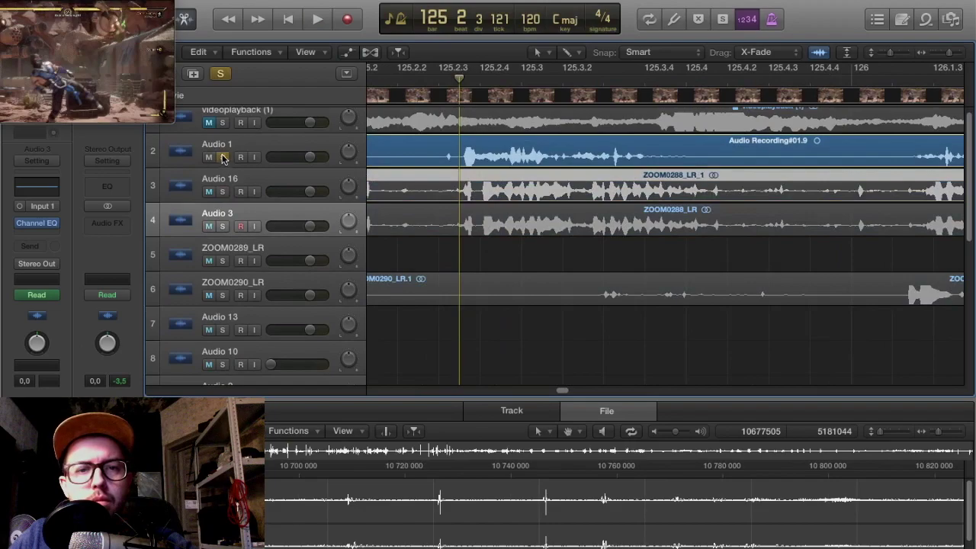
key(space)
key(space)
drag(662, 183, 577, 189)
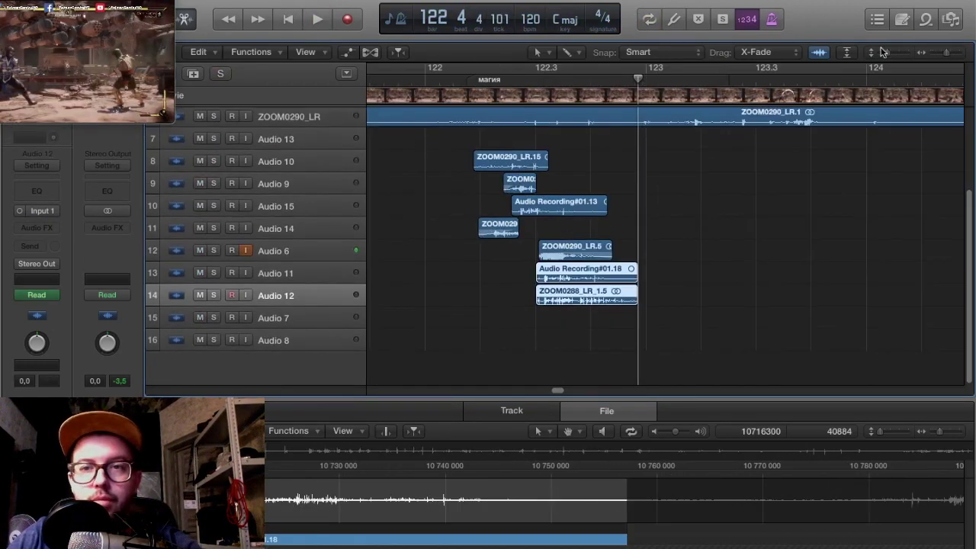
key(z)
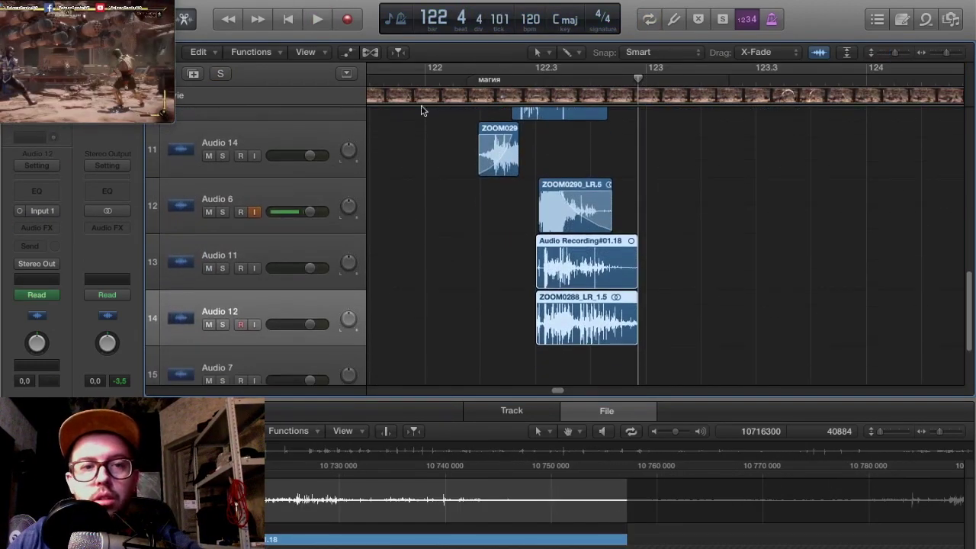
- Set the cycle range from about 122.3 to just past 123.3 and play Audio 11 soloed against an enlarged video window
drag(526, 68, 801, 69)
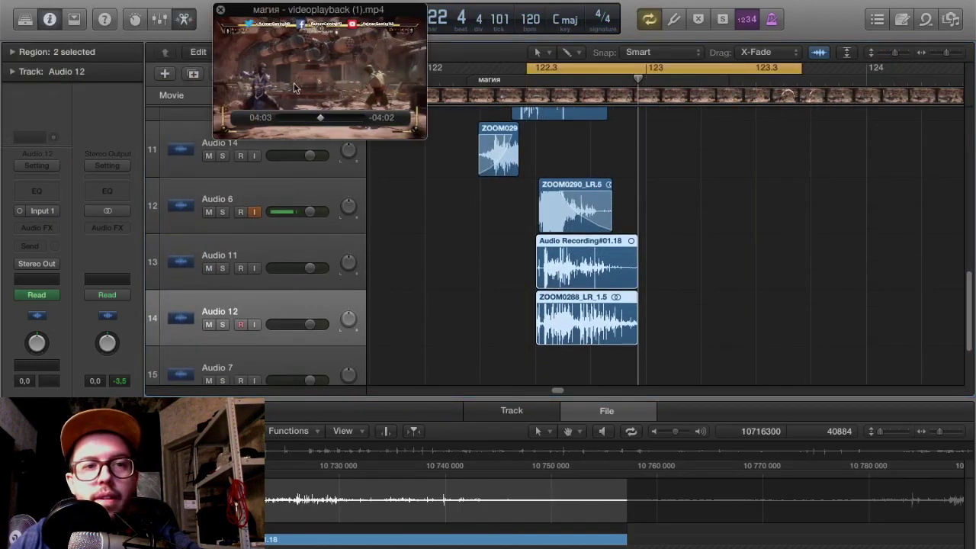
drag(320, 128, 436, 204)
key(space)
click(223, 269)
key(super+Right)
key(super+Right)
key(super+Right)
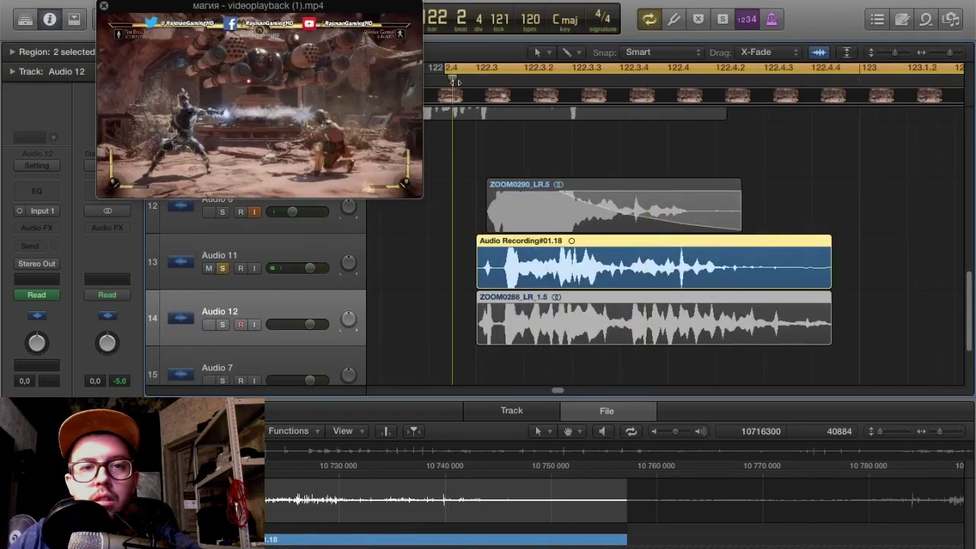
- Switch the solo from Audio 11 to Audio 12 and lengthen its ZOOM0288_LR_1.5 clip with a long fade-out
click(222, 266)
click(222, 322)
key(super+Left)
key(super+Left)
key(super+Left)
click(533, 320)
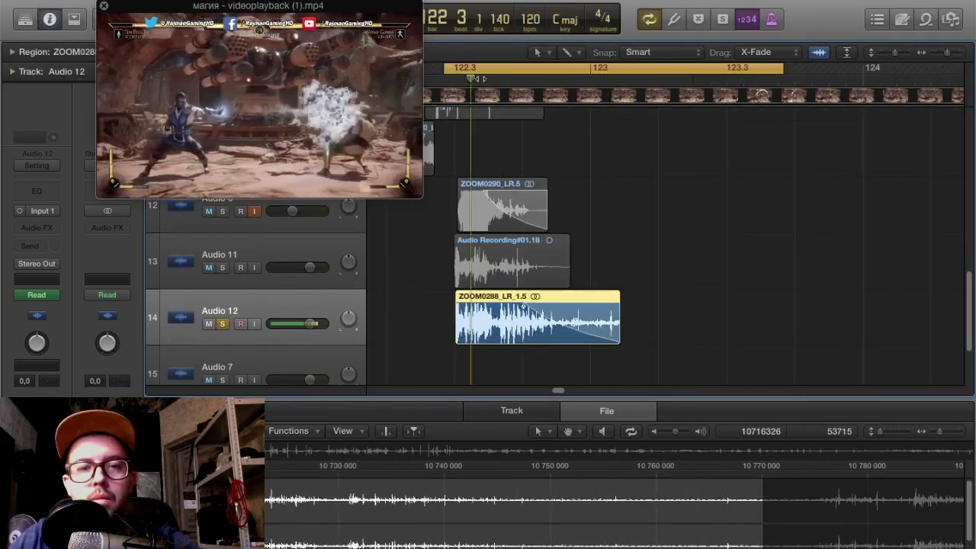
- Split the Audio 11 and Audio 12 impact clips after their opening bursts and crossfade the overlapping pieces
key(super+Right)
click(478, 260)
key(t)
key(t)
drag(520, 254, 506, 257)
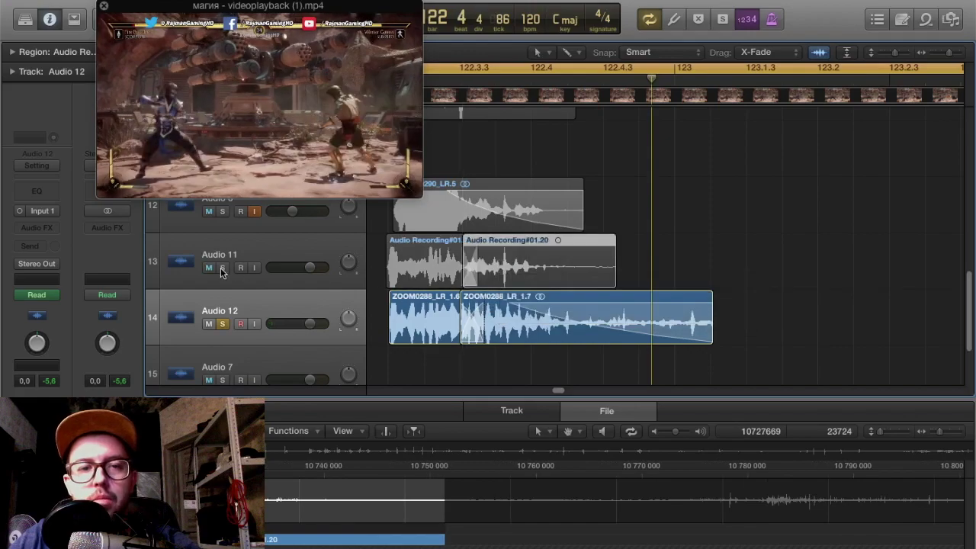
- Solo Audio 11 together with Audio 12 and play the crossfaded impact clips
click(222, 269)
key(space)
scroll(448, 243, left, 5)
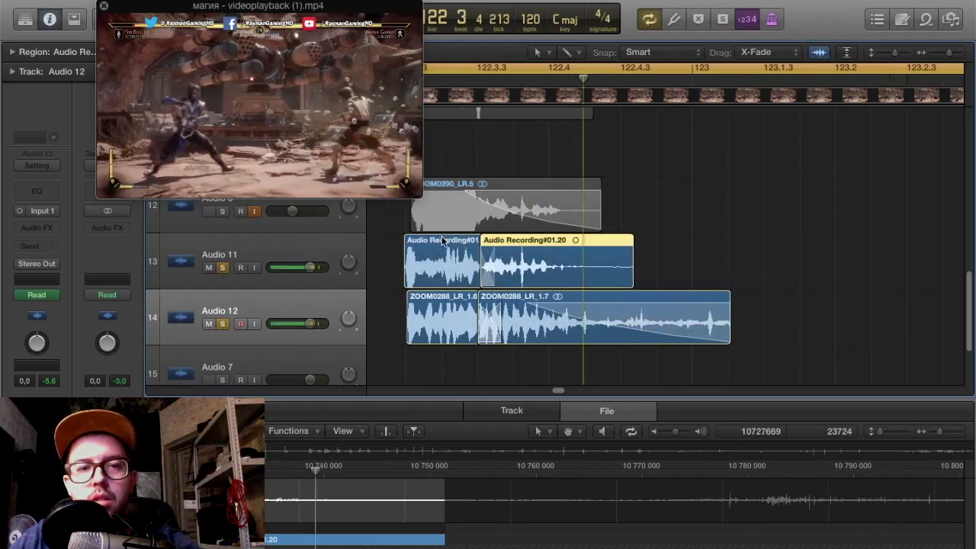
key(space)
- Insert RX 7 Spectral De-noise on Audio 12 with a reduction of 3.8 and take Audio 11 out of solo
click(306, 333)
click(38, 228)
click(191, 392)
click(222, 267)
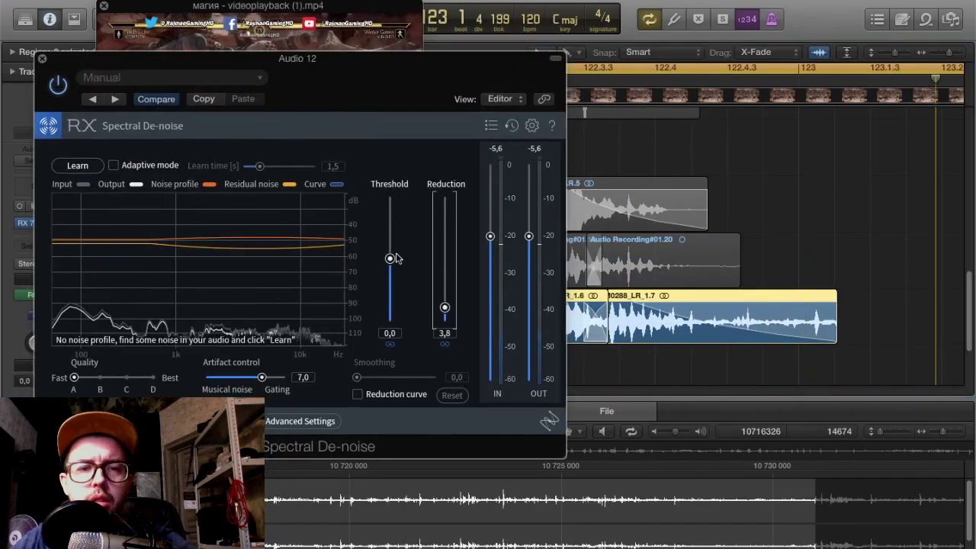
- Lower the Spectral De-noise threshold while Audio 12 plays and close the plug-in window
drag(393, 258, 393, 310)
drag(290, 59, 213, 150)
key(super+Left)
key(super+Left)
click(2, 153)
- Switch the solo between Audio 11 and Audio 12 to compare the two impact layers
key(super+Right)
key(super+Right)
click(224, 266)
click(221, 325)
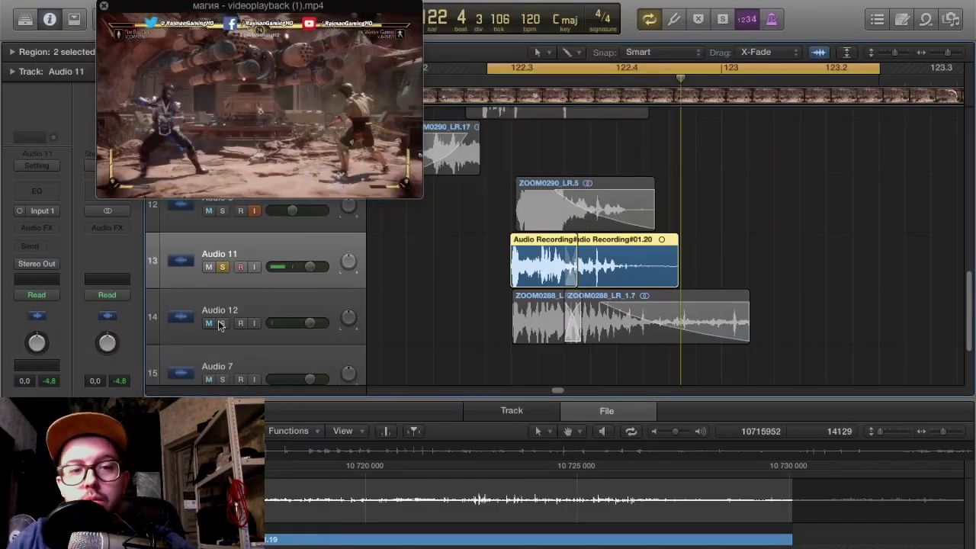
- Add a Channel EQ to Audio 12 with a +3.5 dB low shelf at 106 Hz and a 20 Hz high-pass filter
click(36, 175)
drag(207, 194, 207, 132)
click(43, 27)
click(35, 175)
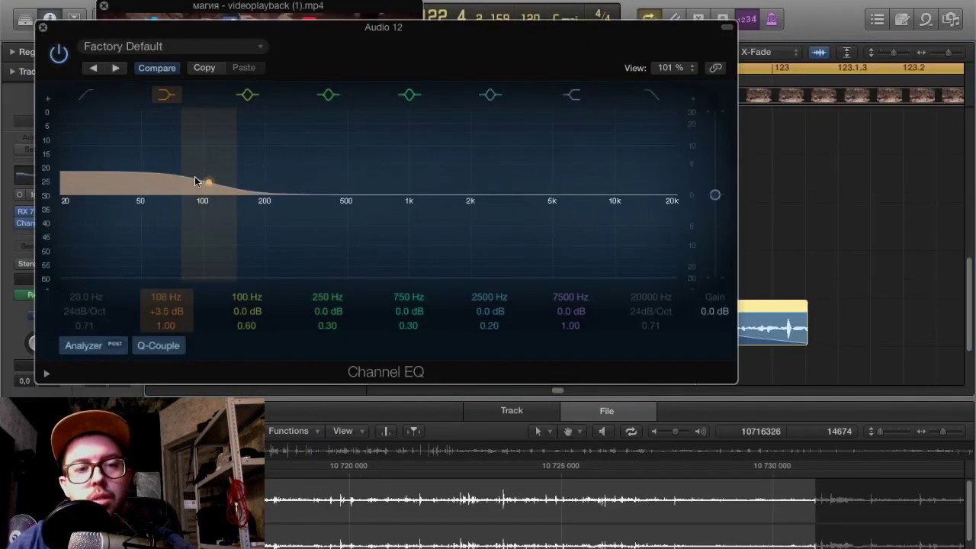
click(86, 94)
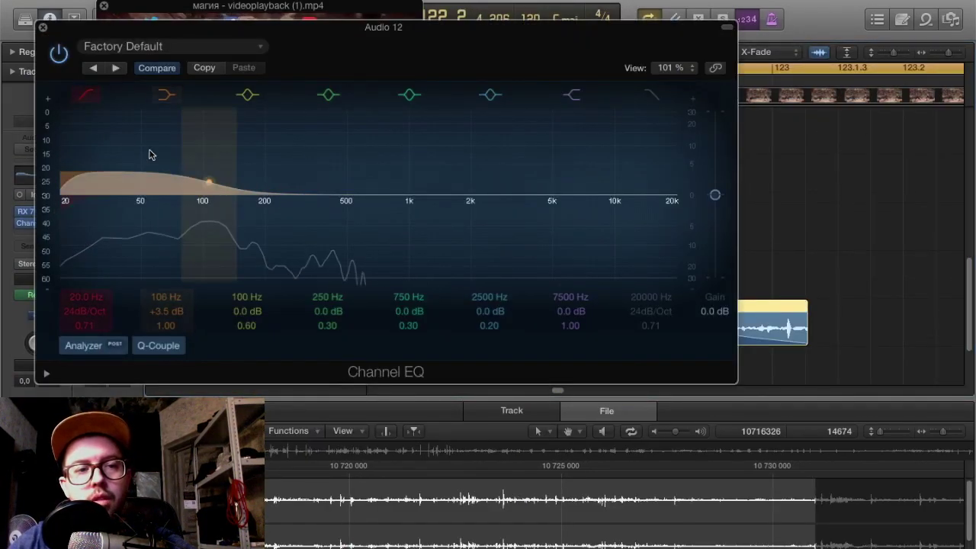
click(59, 60)
click(43, 28)
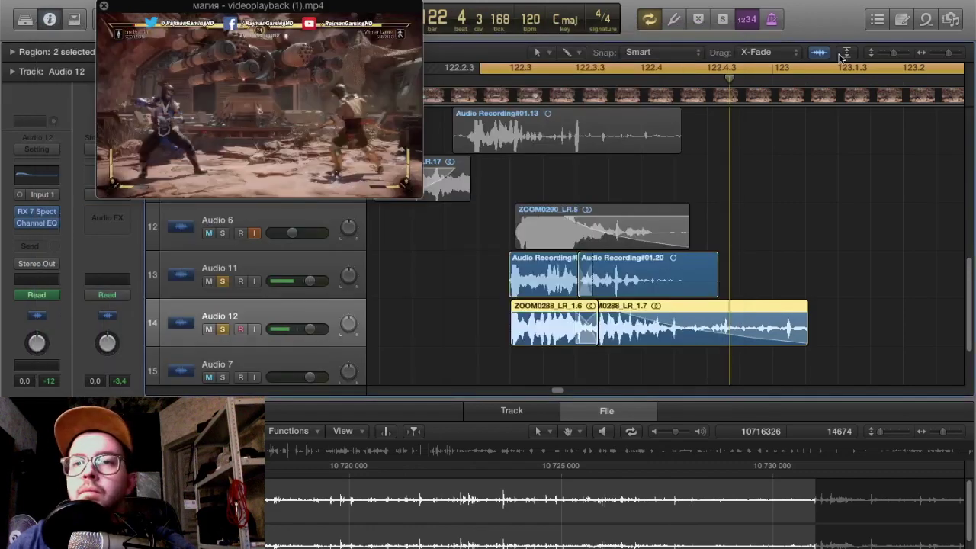
- Solo Audio 6 alongside Audio 11 and Audio 12 and play the combined impact with smaller track heights
click(887, 55)
click(225, 238)
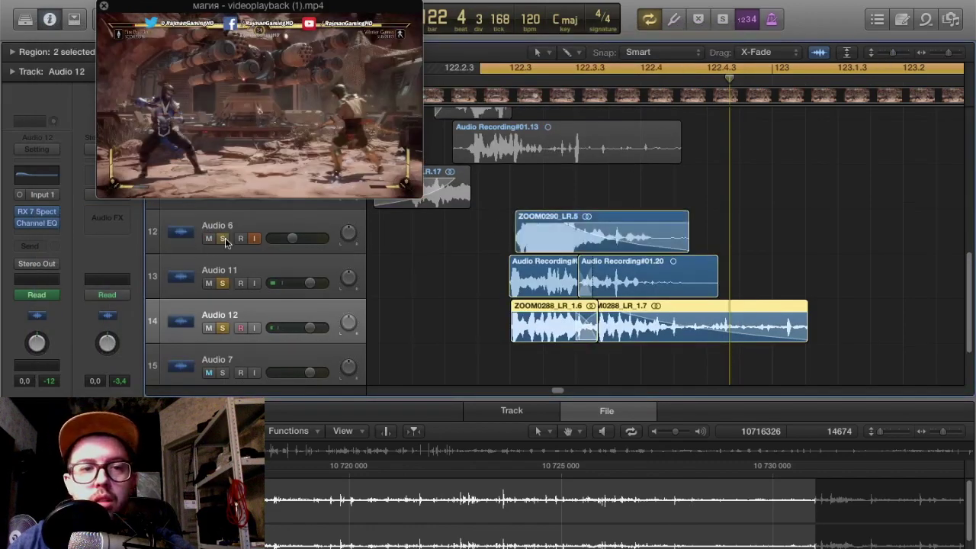
click(900, 53)
scroll(952, 79, left, 2)
scroll(952, 79, up, 1)
click(889, 55)
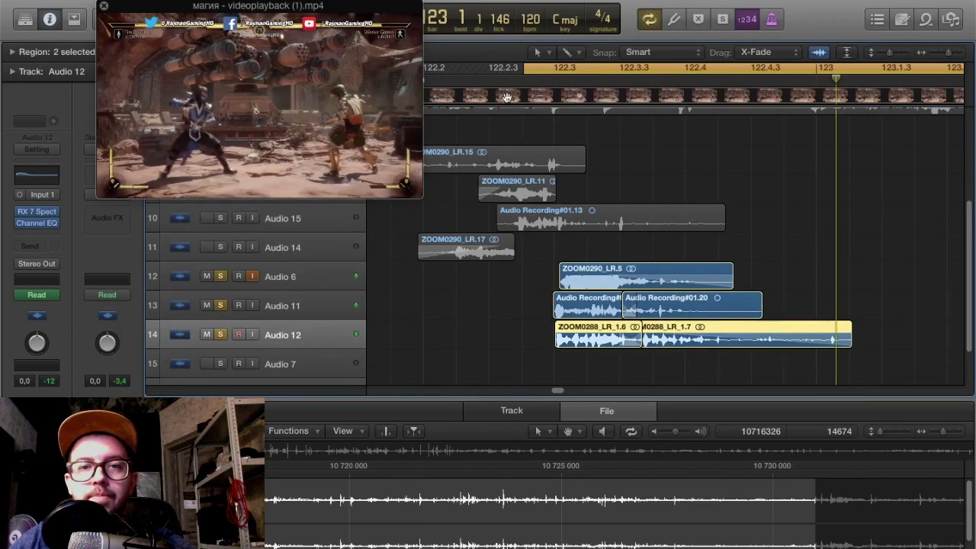
- Extend the cycle start back to the магия marker, solo the Audio 10, 9, 15 and 14 layers too, and play everything
key(super+Left)
key(super+Left)
drag(402, 92, 288, 98)
drag(539, 69, 482, 73)
drag(247, 95, 220, 77)
drag(273, 180, 220, 247)
drag(154, 106, 301, 105)
key(space)
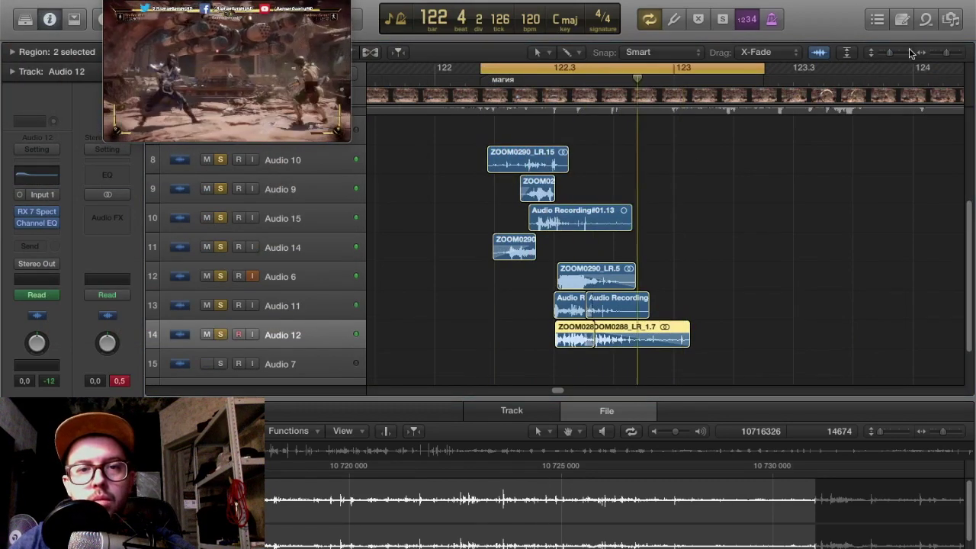
- Enlarge and reposition the video window and look through the stacked clips from Audio 10 down to Audio 12
drag(892, 54, 896, 53)
drag(345, 136, 581, 328)
drag(422, 123, 328, 118)
scroll(585, 151, up, 5)
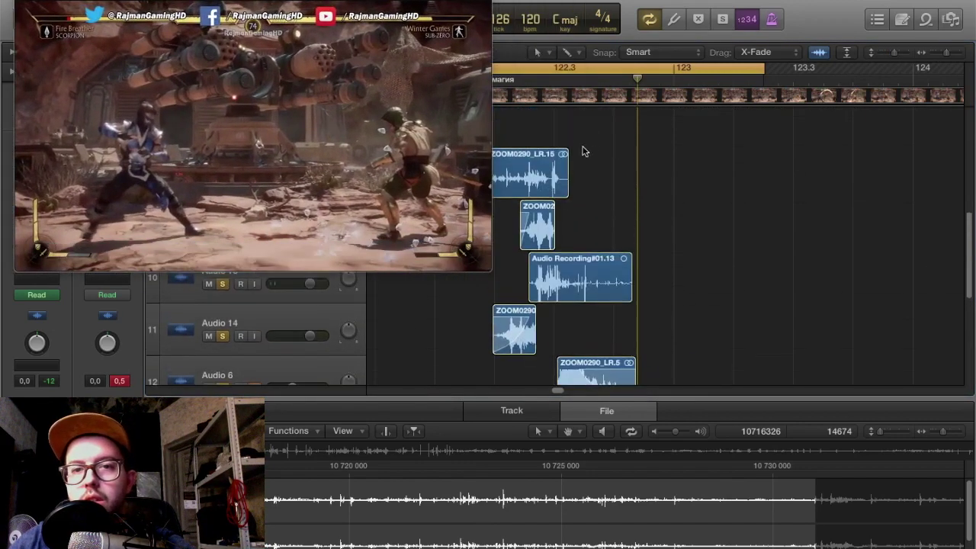
scroll(576, 341, down, 5)
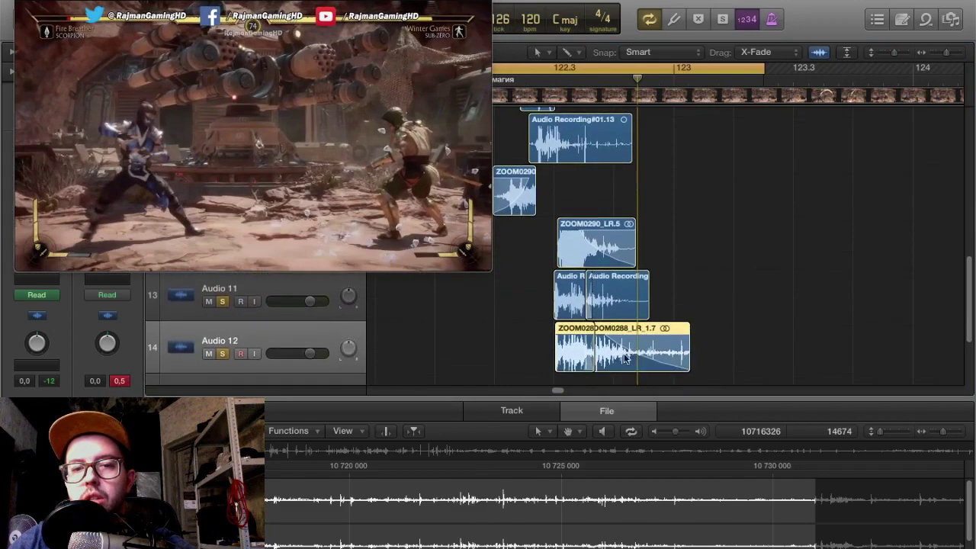
drag(894, 51, 892, 52)
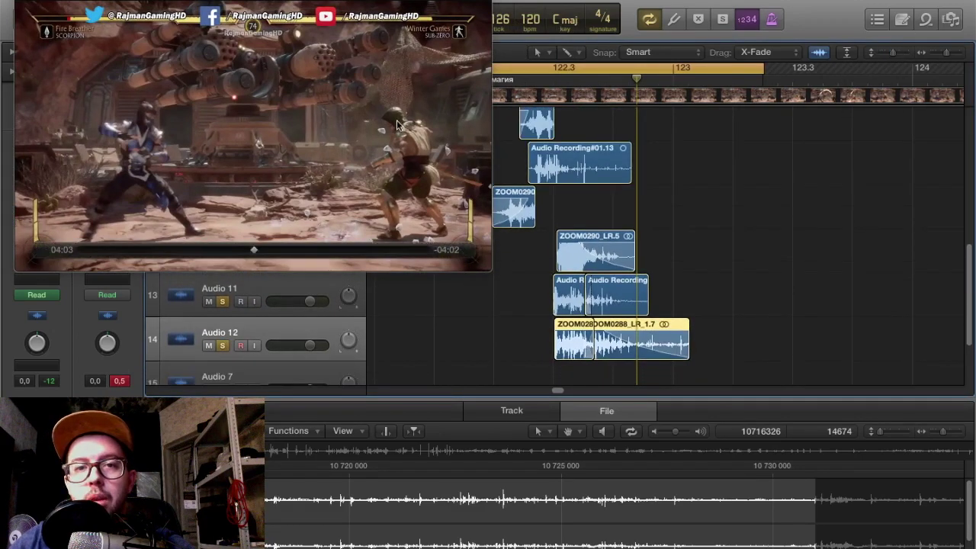
- Reposition the video window, play all the soloed attack and impact layers against it, and shrink the window
drag(404, 80, 334, 81)
drag(946, 52, 948, 53)
drag(370, 76, 428, 81)
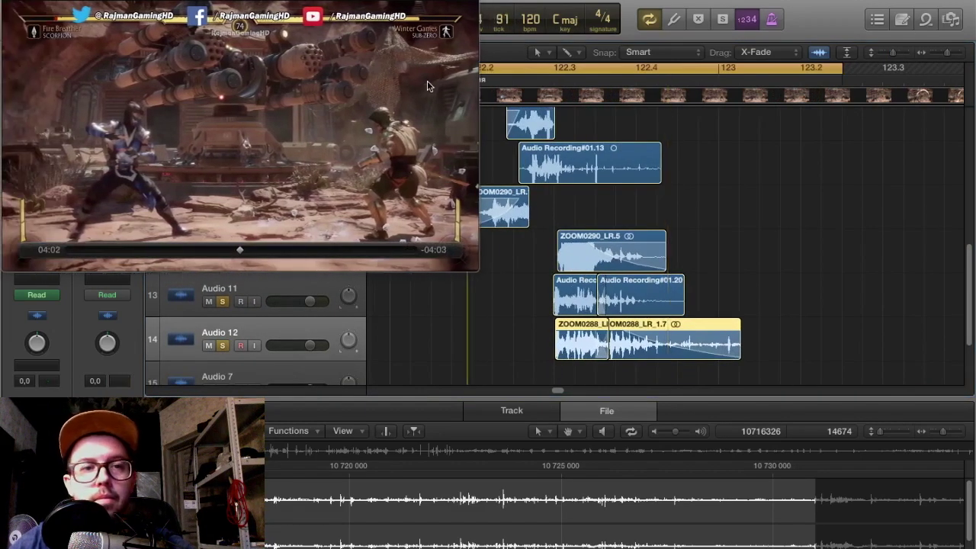
key(space)
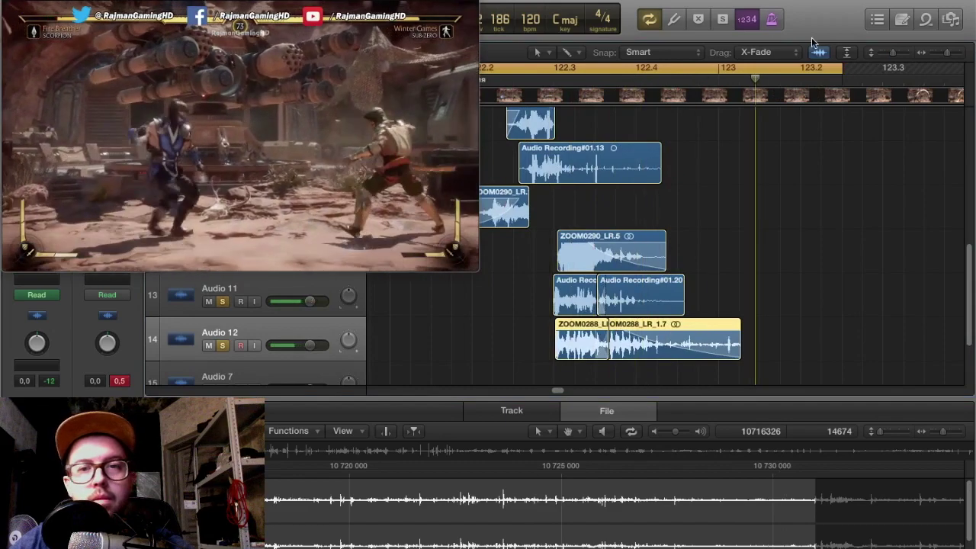
drag(892, 52, 890, 52)
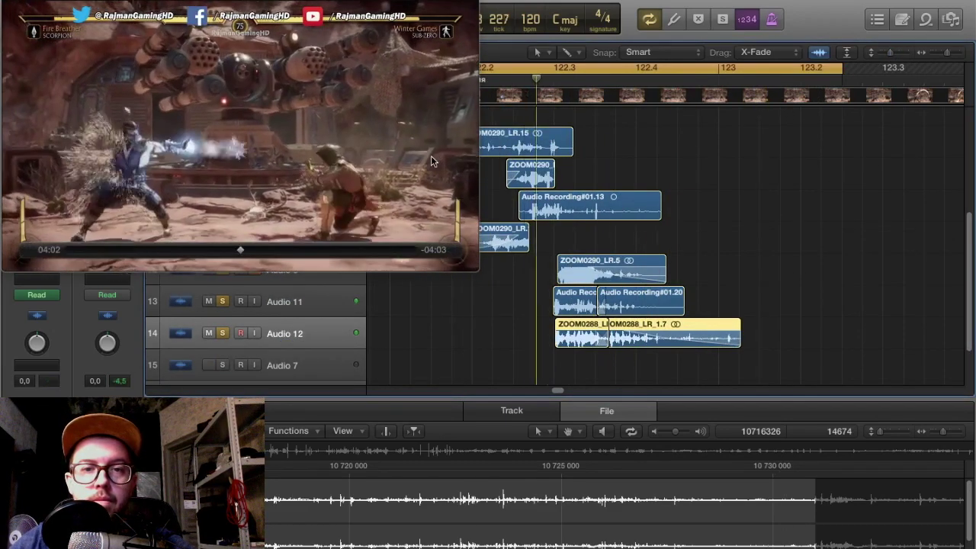
drag(476, 268, 405, 171)
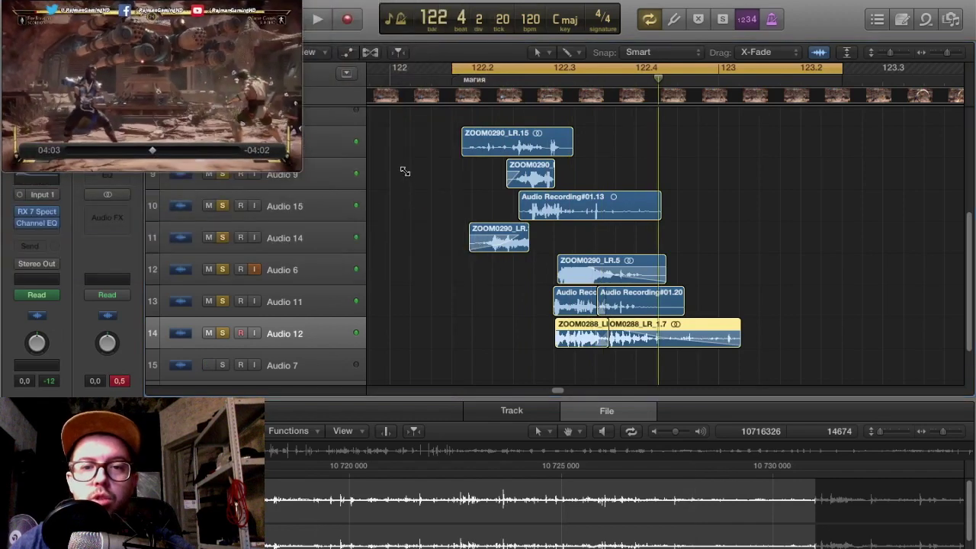
- Clear all solos, solo only Audio 15, and scrub its Audio Recording#01.13 clip against the video
alt+click(222, 206)
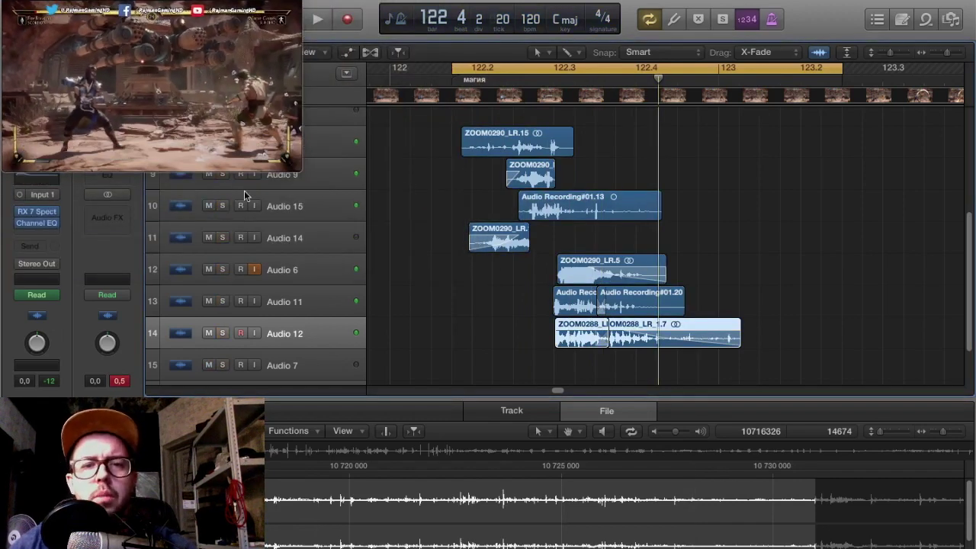
click(223, 206)
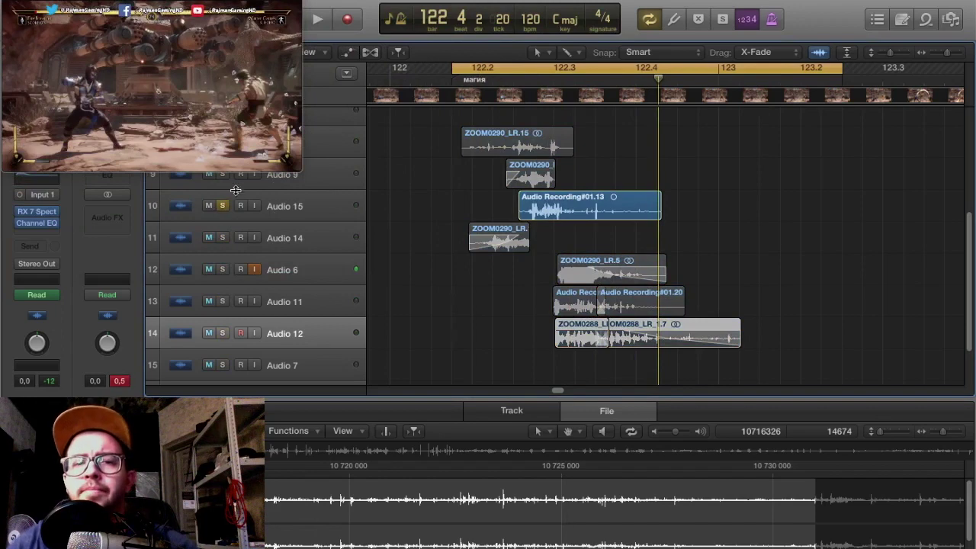
drag(890, 54, 896, 54)
key(super+Right)
scroll(657, 192, up, 5)
scroll(652, 186, down, 1)
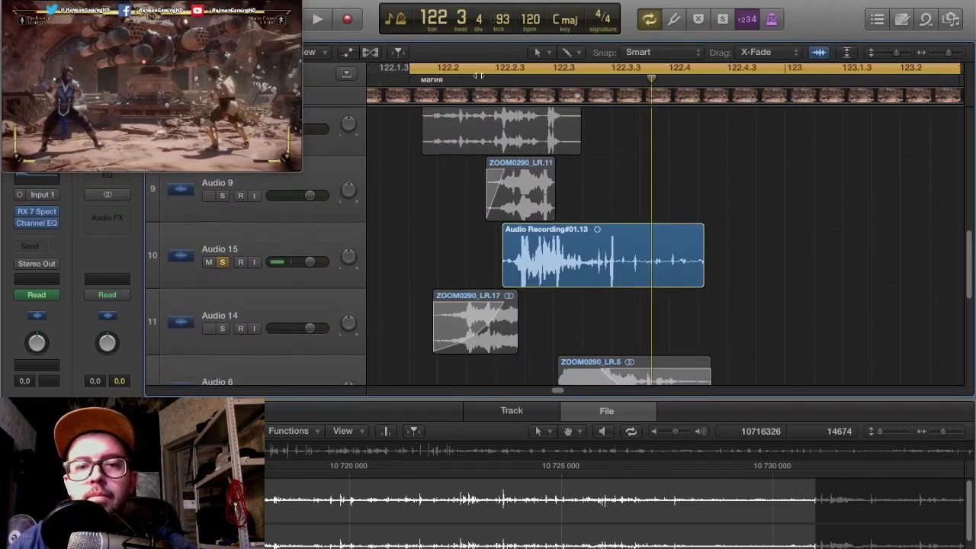
drag(499, 81, 542, 92)
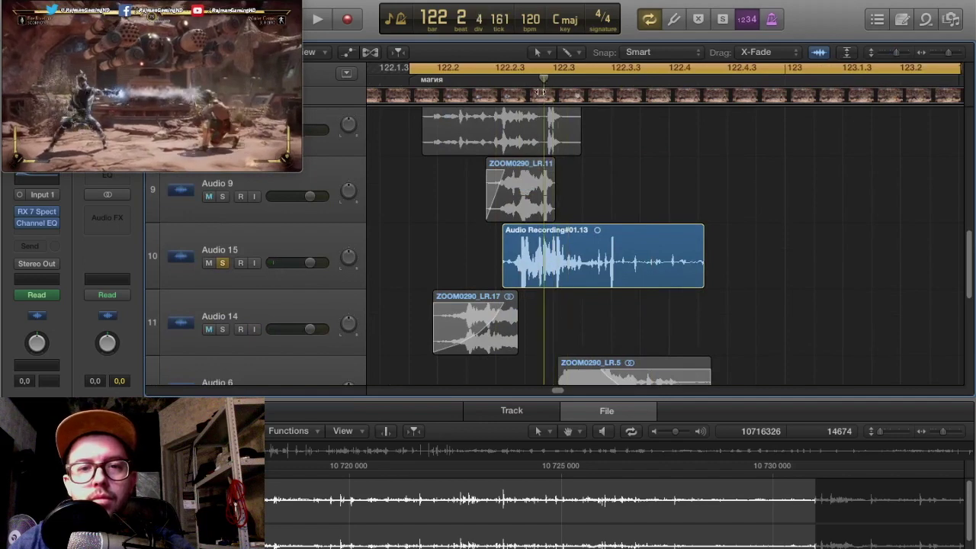
- Move Audio 15's Audio Recording#01.13 clip to the impact at about 122.3, fade out its end, and play it
scroll(562, 214, down, 2)
drag(562, 201, 600, 199)
scroll(611, 221, up, 3)
drag(505, 210, 591, 206)
key(space)
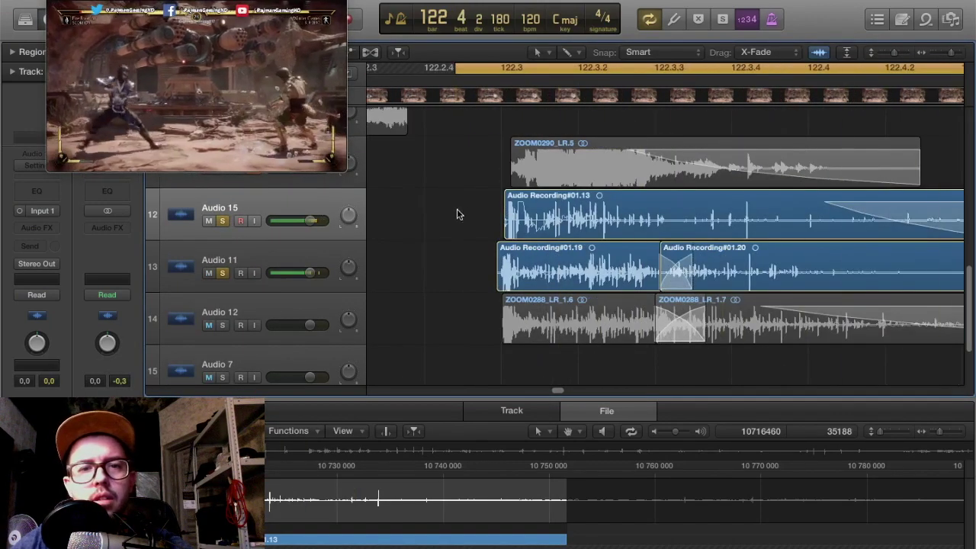
- Compare Audio 15 soloed on its own with Audio 15, Audio 11 and Audio 12 playing together
click(297, 258)
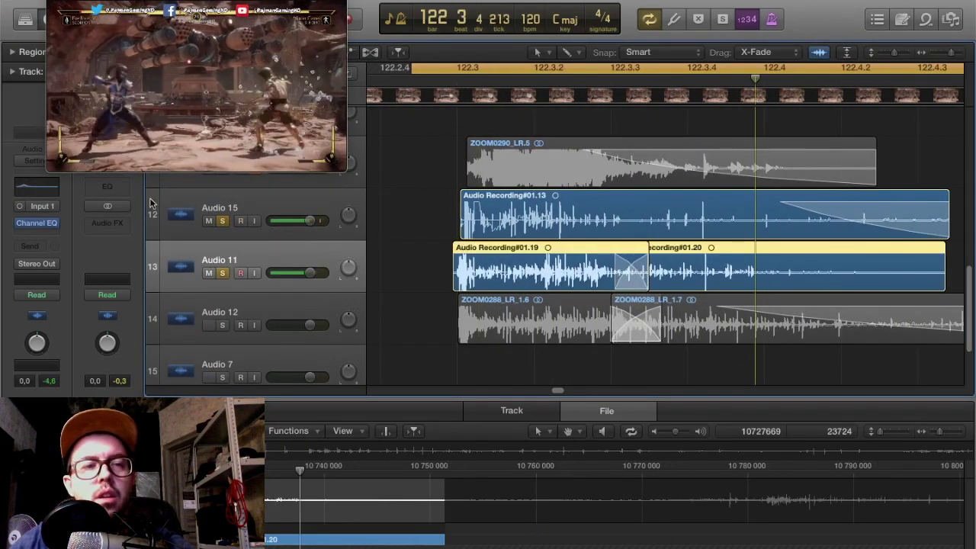
click(221, 272)
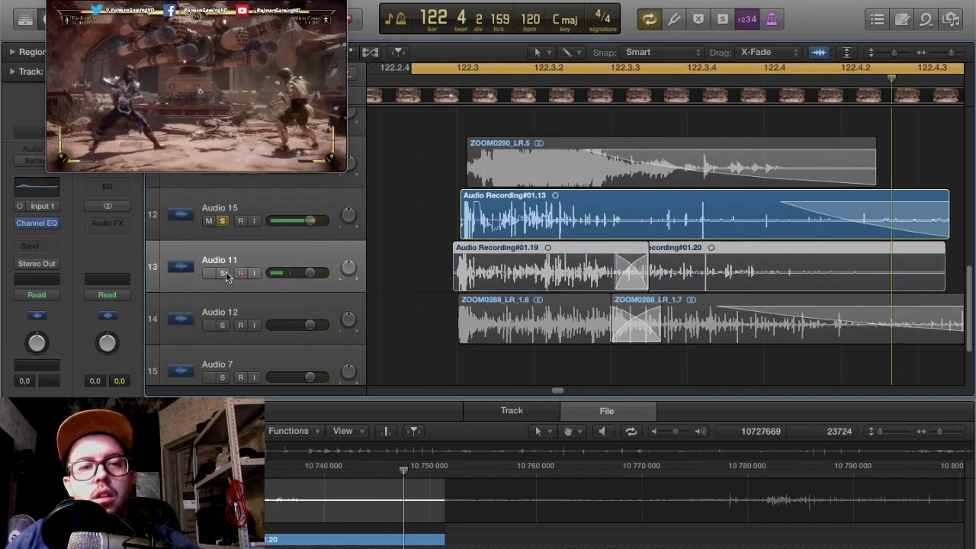
click(225, 273)
click(223, 221)
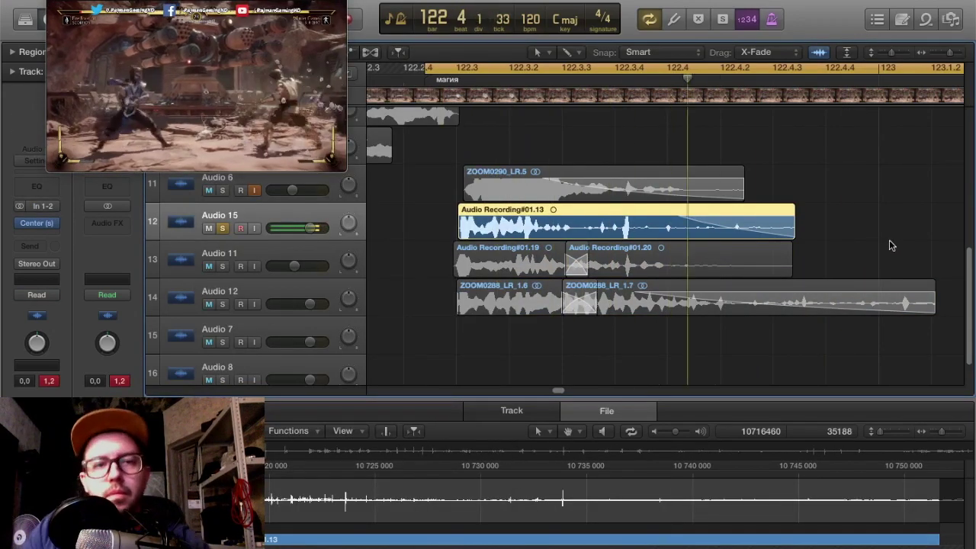
click(221, 266)
click(222, 304)
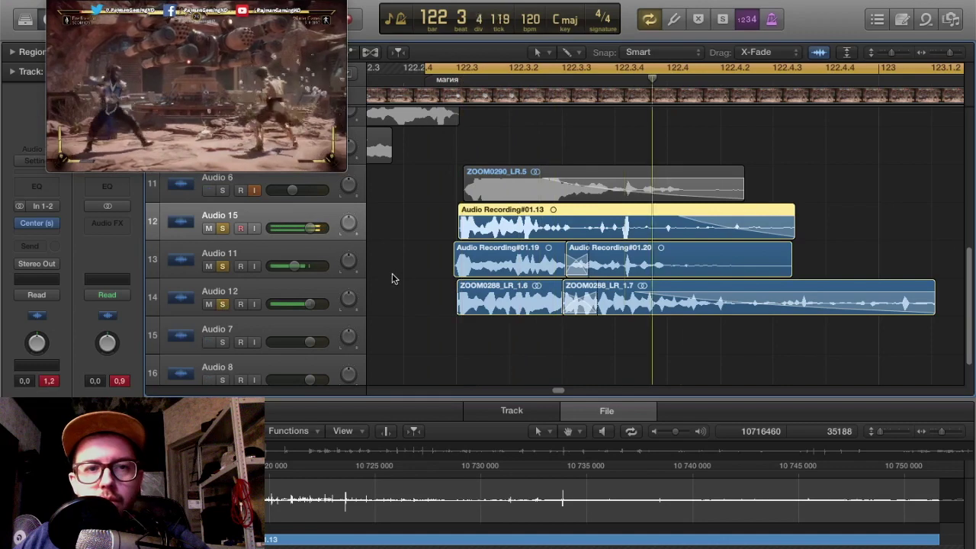
- Select Audio 8 and add several more audio tracks below it
drag(890, 52, 887, 54)
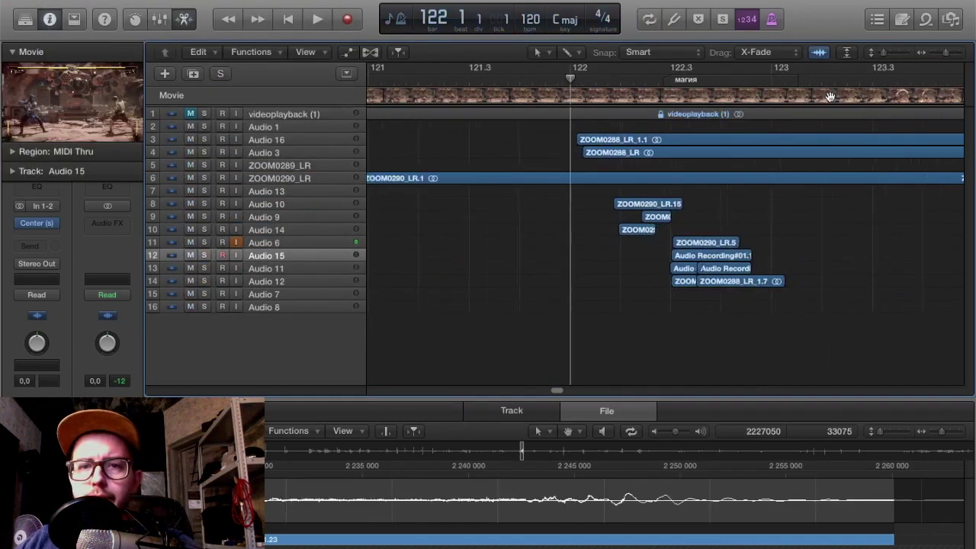
click(328, 308)
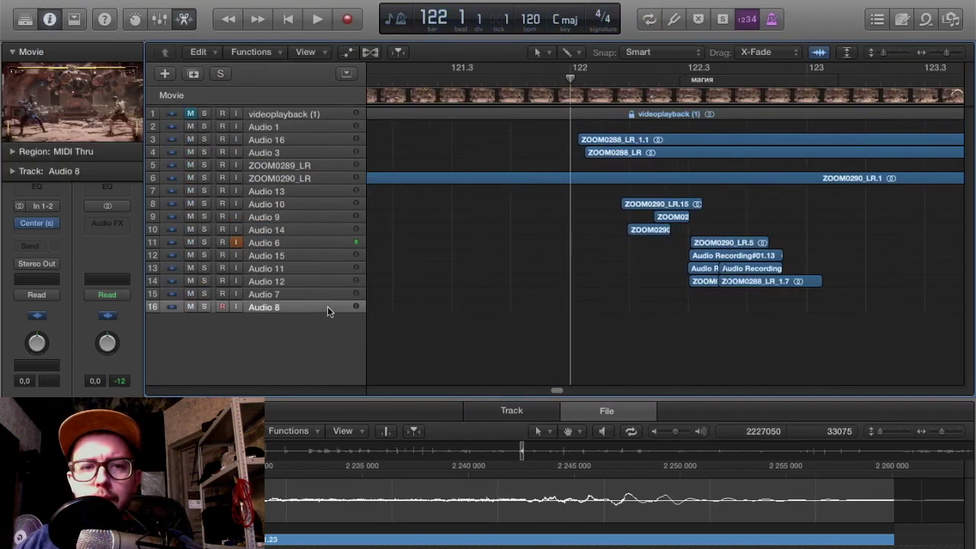
click(193, 73)
click(193, 73)
click(193, 73)
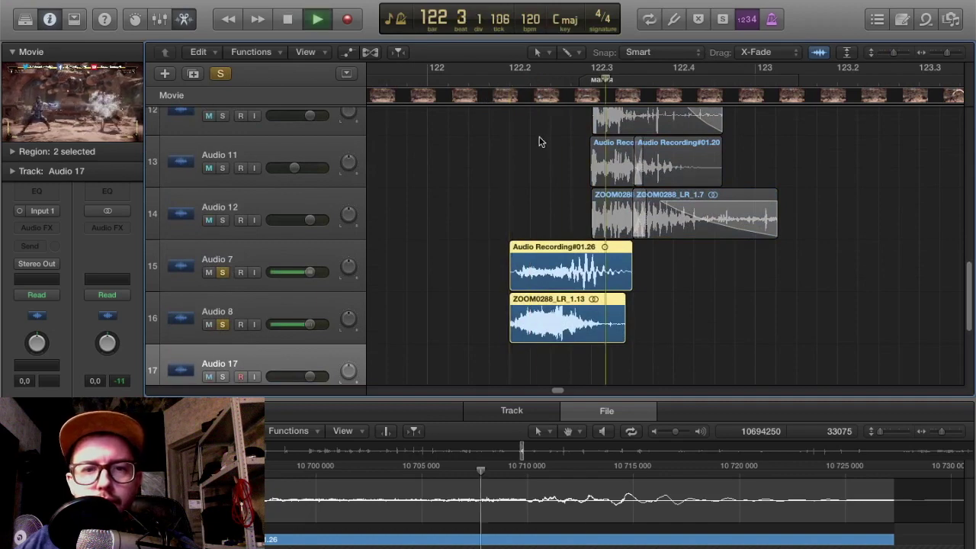
- Unsolo Audio 8 to leave Audio 7 isolated, open the movie in its own window, and play the clip
click(222, 324)
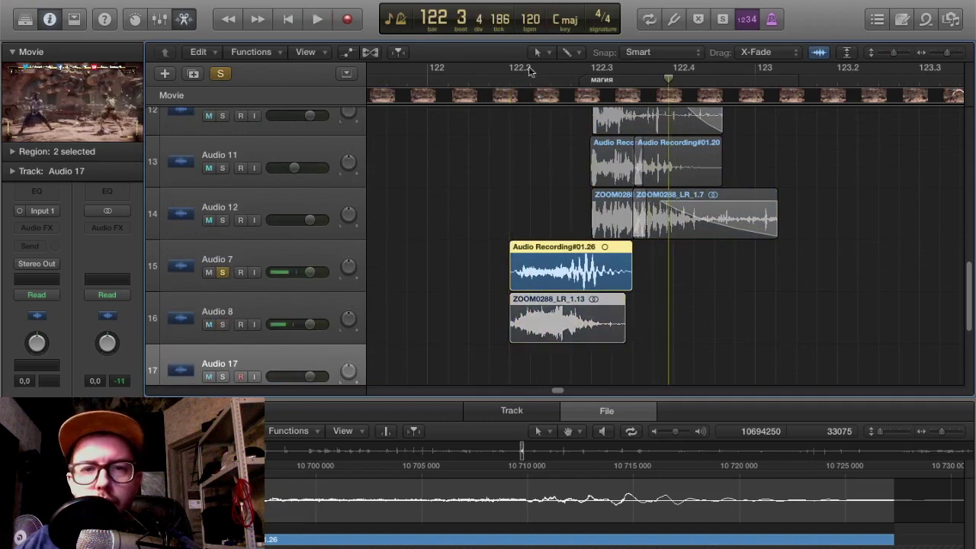
double_click(80, 115)
key(space)
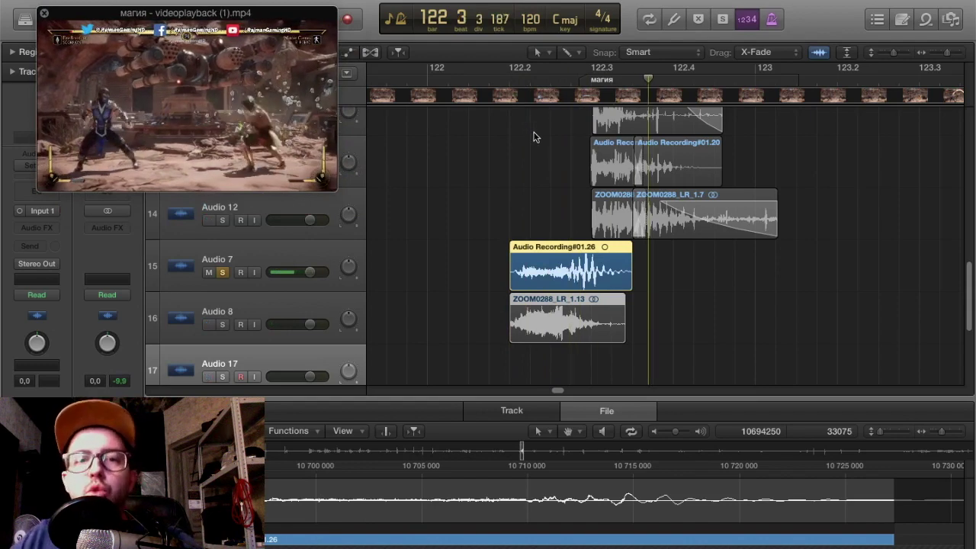
- Fade in the starts of the clips on Audio 7 and Audio 8 and play from about 122.2
key(super+Right)
mouse_move(508, 79)
mouse_down()
mouse_move(606, 79)
mouse_move(517, 79)
mouse_up()
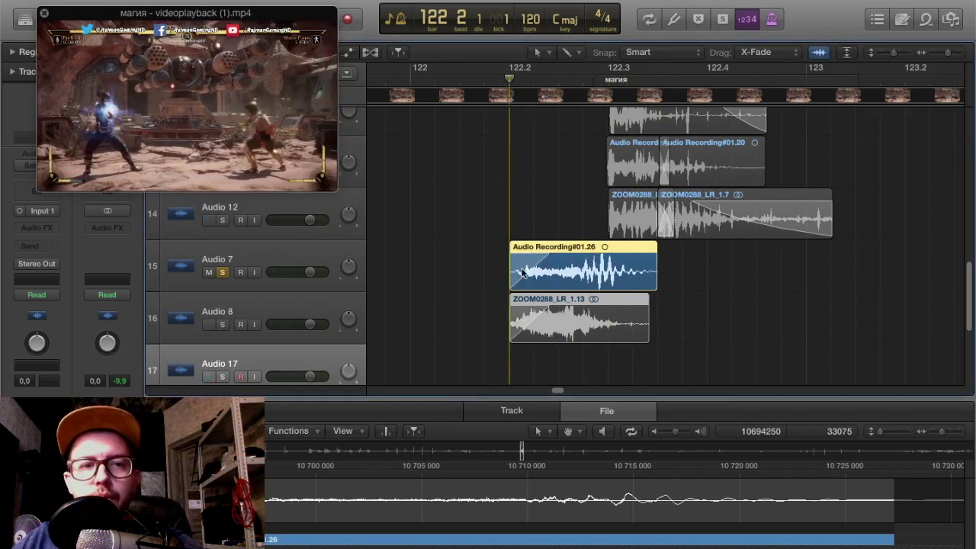
key(space)
key(space)
click(450, 235)
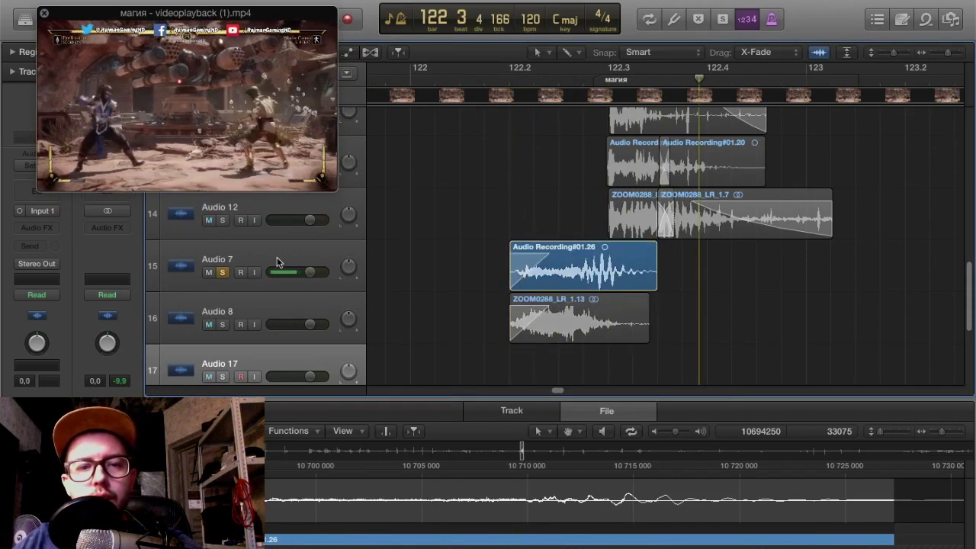
- Replay the Audio 7 clip from just before 122.2, shorten its end slightly, and add a fade-out
click(276, 261)
click(485, 80)
key(space)
key(space)
click(507, 80)
click(446, 80)
key(space)
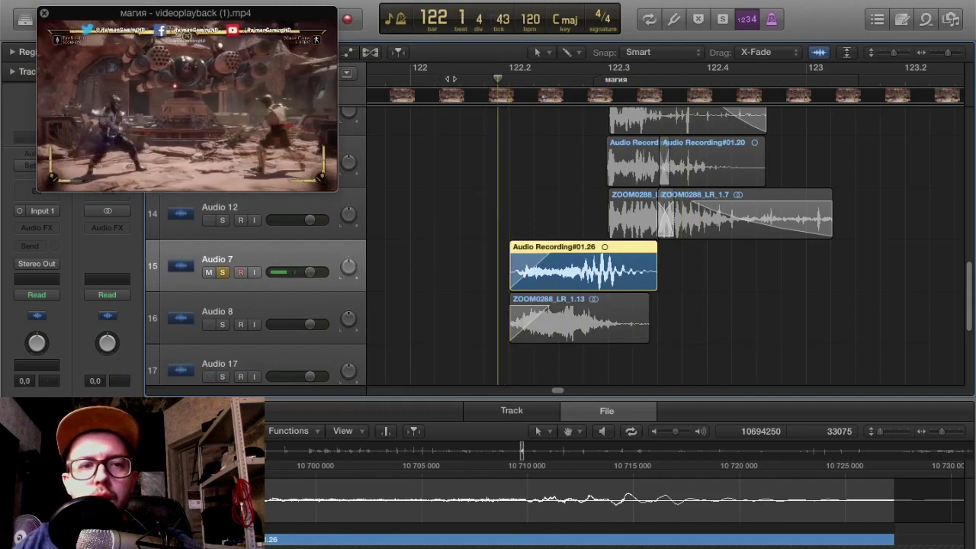
click(487, 79)
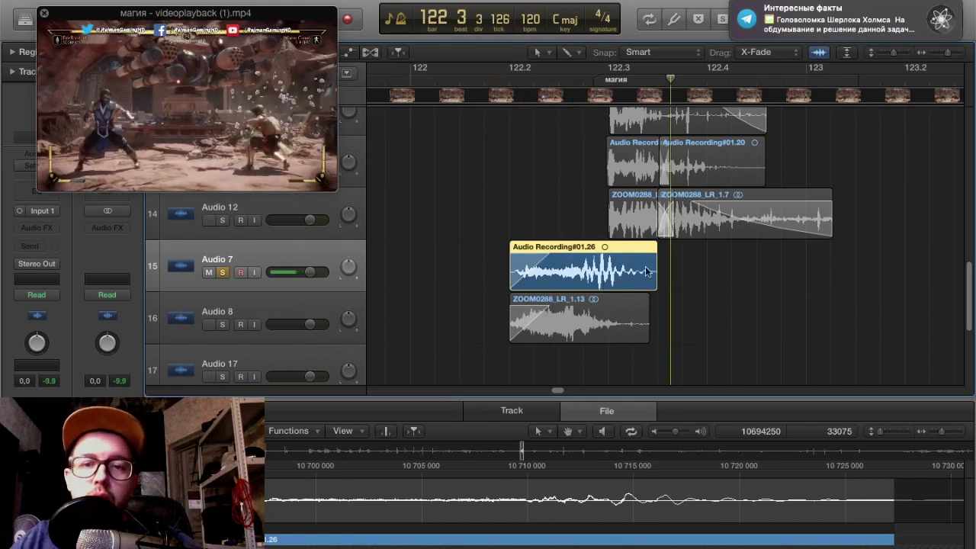
drag(644, 269, 645, 272)
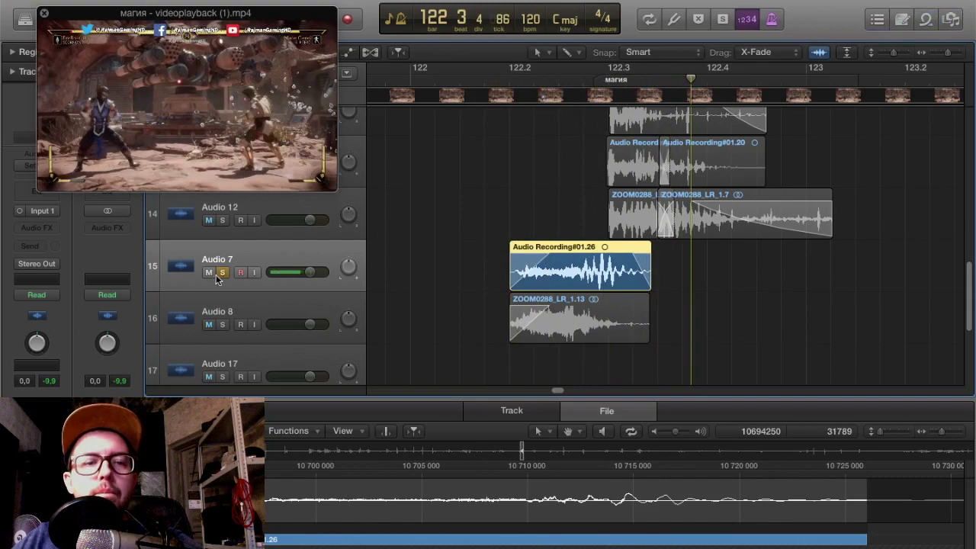
- Stop isolating Audio 7 and play all the attack and impact layers together in the cycle range
click(221, 273)
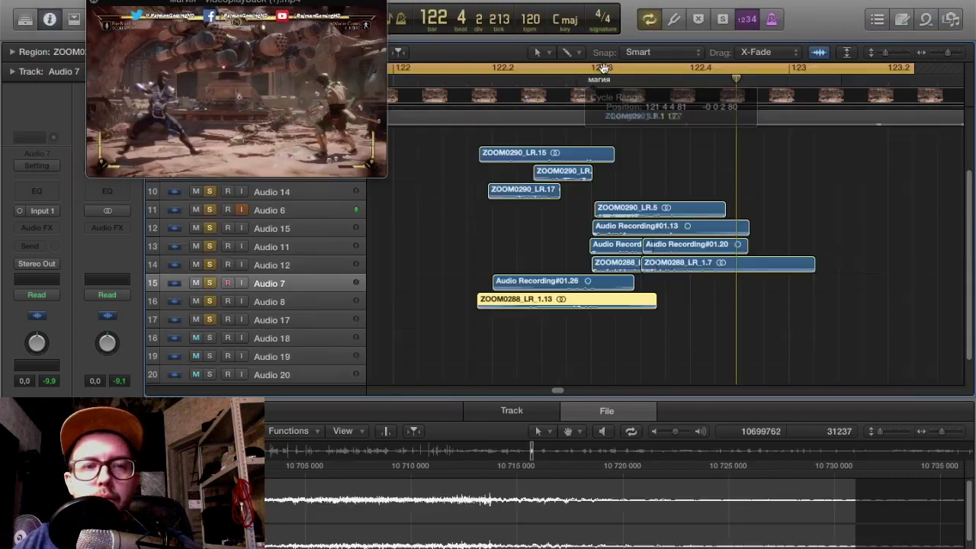
key(space)
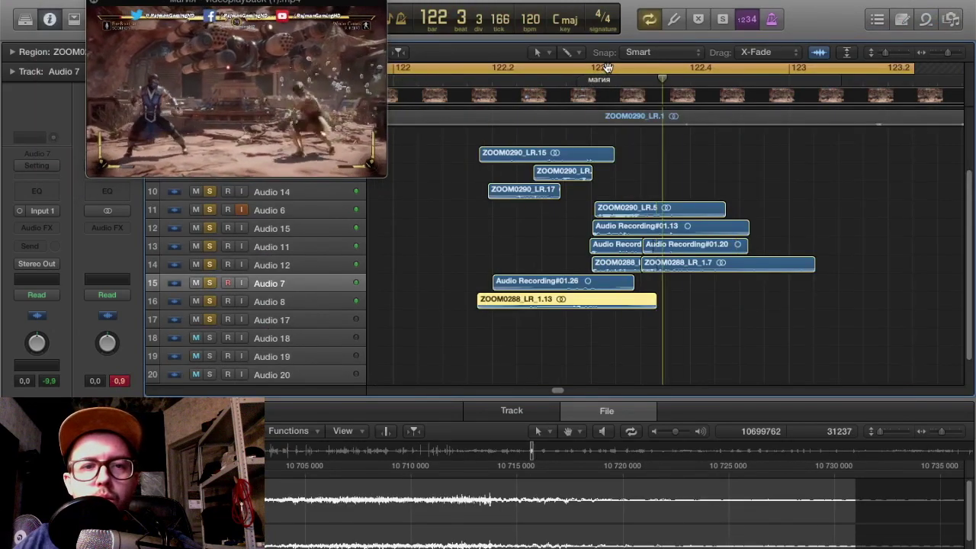
click(887, 53)
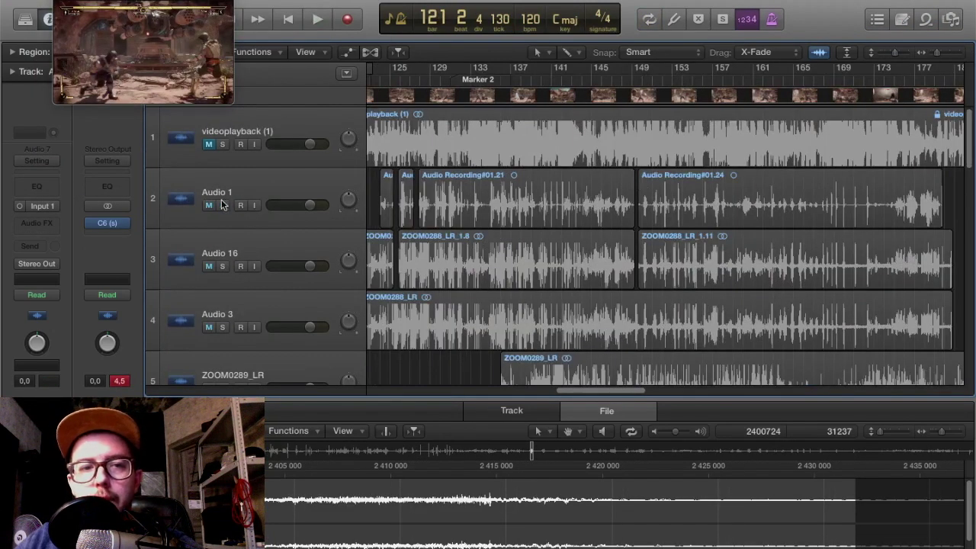
- Solo Audio 1 and play the Audio Recording#01.24 take from bar 153 to find a usable sound
click(222, 205)
click(681, 79)
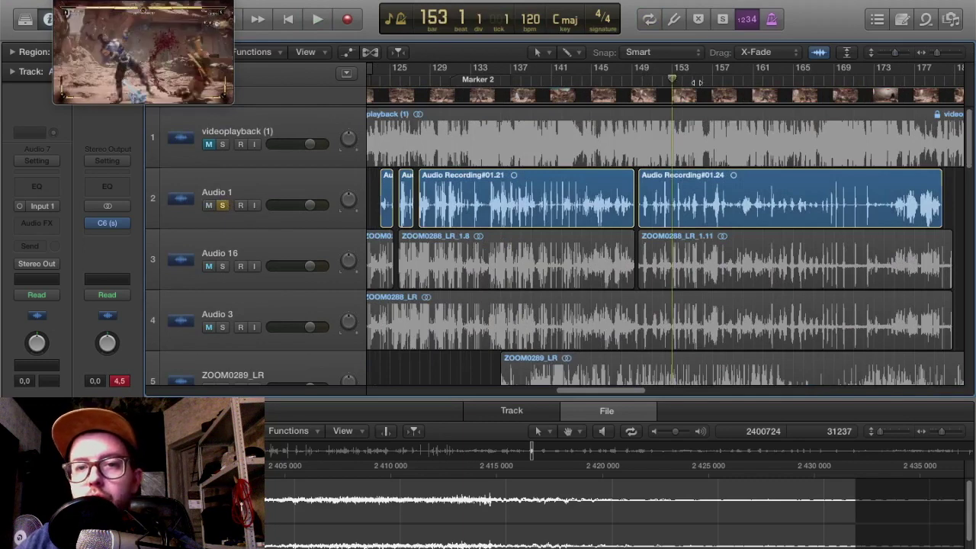
key(space)
key(super+Right)
key(super+Right)
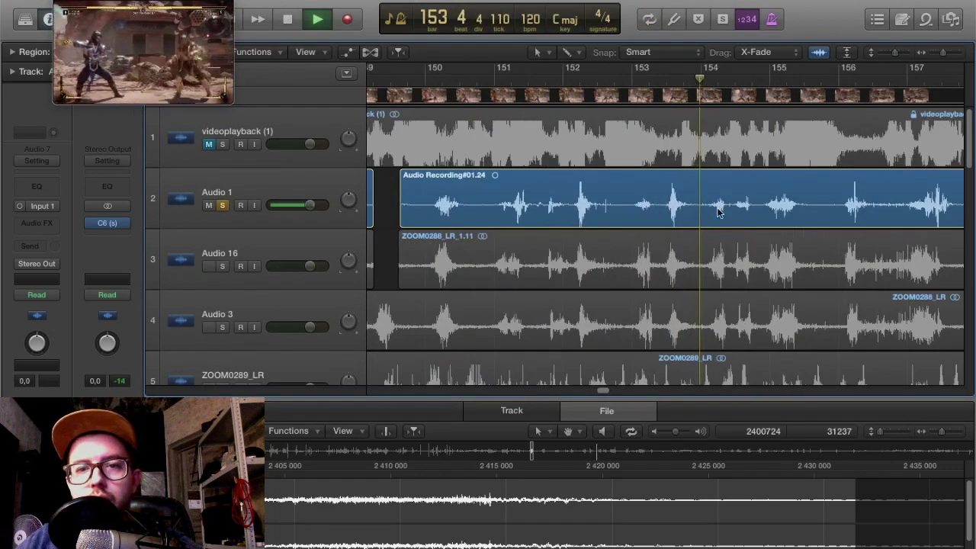
key(space)
- Split Audio 1's take at about 153.3 and 154 and cut the piece between them to the clipboard
key(super+Right)
key(super+Right)
key(t)
key(i)
click(621, 205)
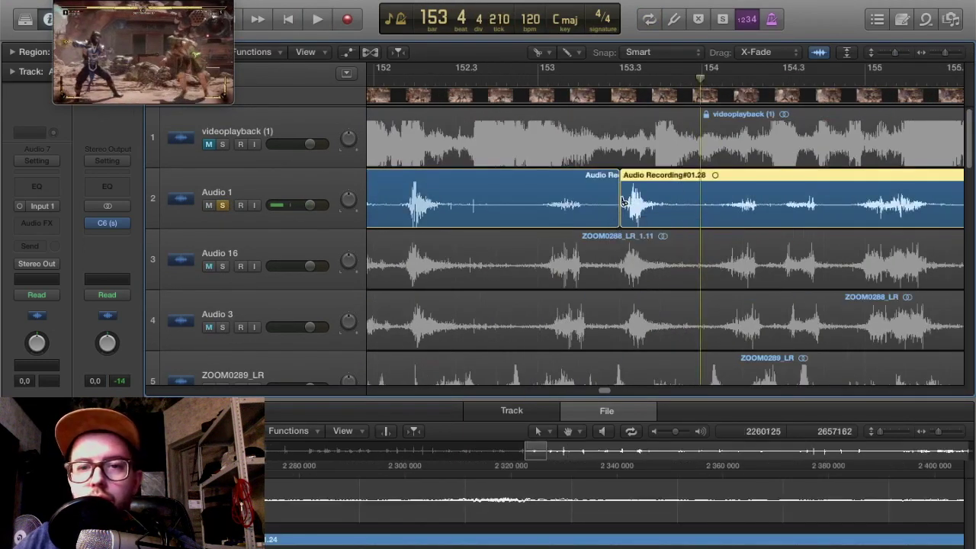
click(702, 196)
key(t)
key(t)
click(650, 199)
key(super+x)
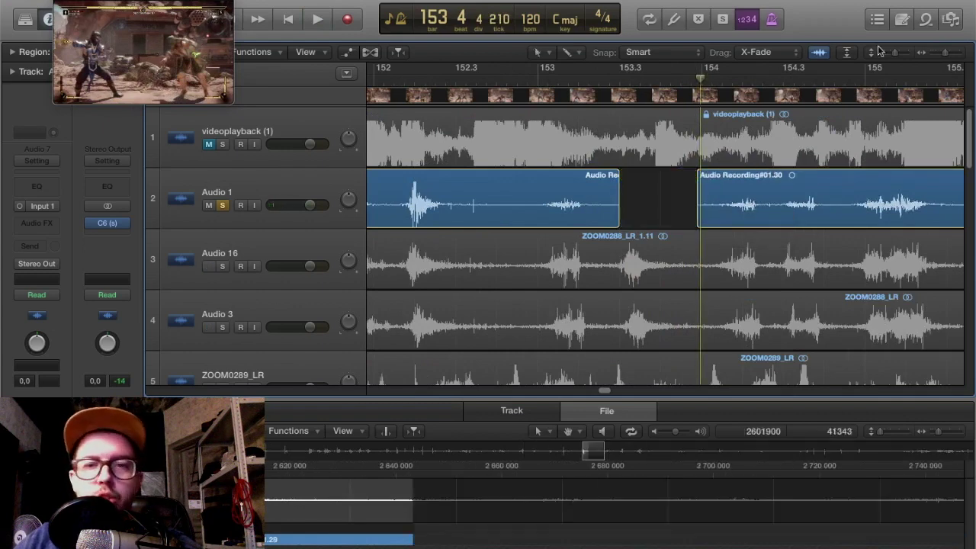
- Return to the stacked ice attack clips and set the playhead at bar 122
scroll(688, 266, down, 15)
key(super+Left)
key(super+Left)
key(super+Left)
key(super+Left)
key(super+Left)
scroll(653, 269, left, 10)
scroll(763, 122, up, 5)
scroll(793, 111, right, 6)
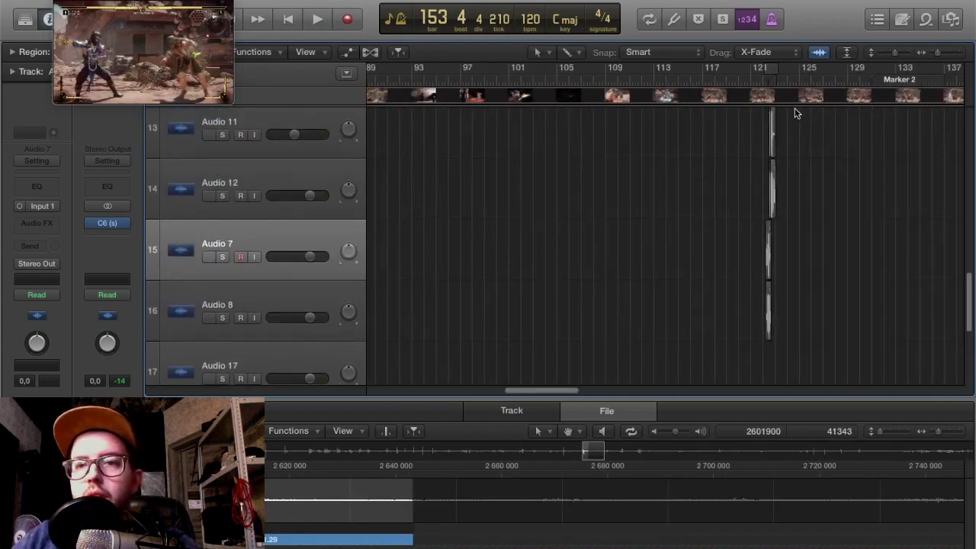
key(super+Right)
scroll(796, 113, down, 1)
key(super+Right)
drag(894, 52, 889, 54)
scroll(832, 222, right, 8)
scroll(830, 209, down, 2)
key(super+Right)
key(super+Right)
key(super+Right)
key(super+Right)
scroll(662, 162, down, 3)
click(856, 83)
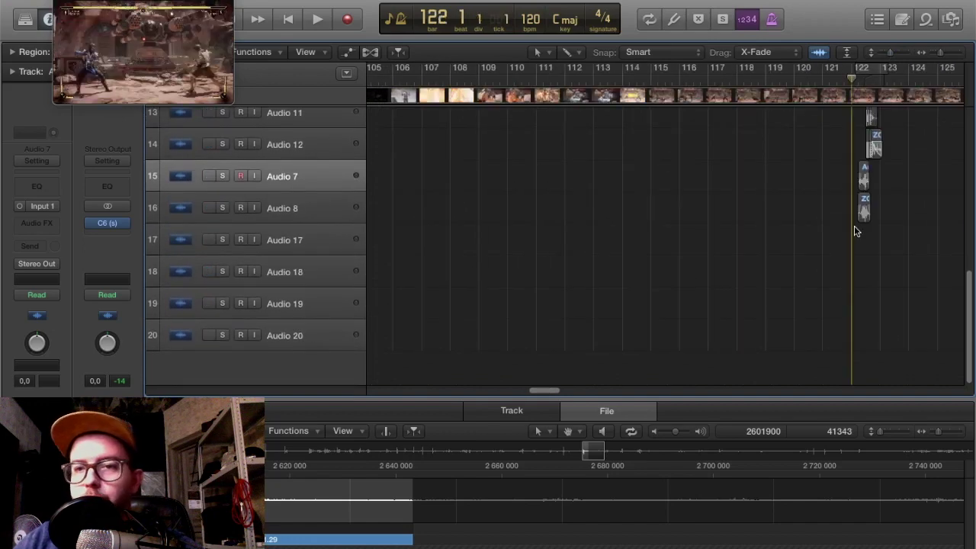
- Duplicate the Audio 12 track and paste the cut piece onto the new track at the магия marker
key(super+Right)
key(super+Right)
key(super+Right)
key(super+Right)
key(super+Right)
key(super+Right)
scroll(876, 184, right, 5)
scroll(580, 200, up, 3)
scroll(574, 202, up, 1)
scroll(573, 201, right, 2)
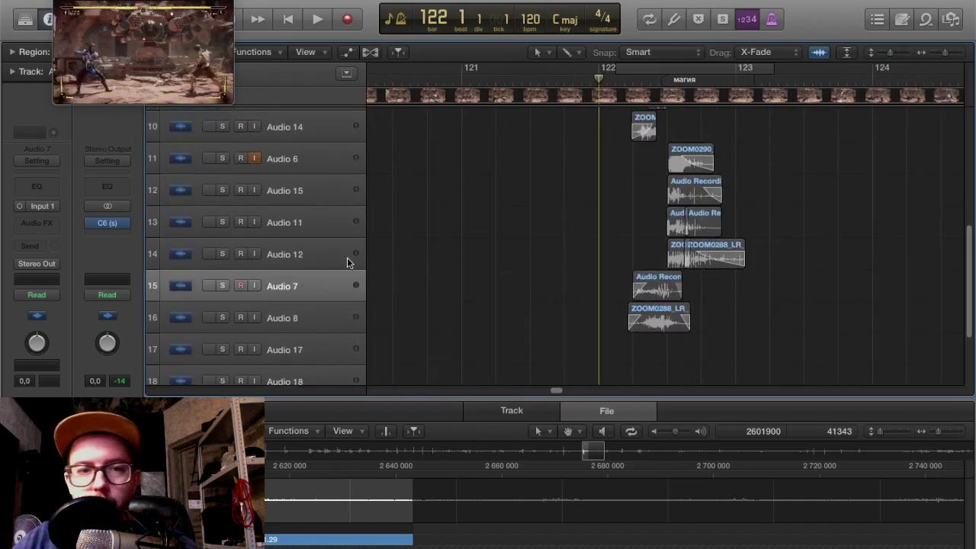
click(347, 257)
drag(214, 24, 199, 155)
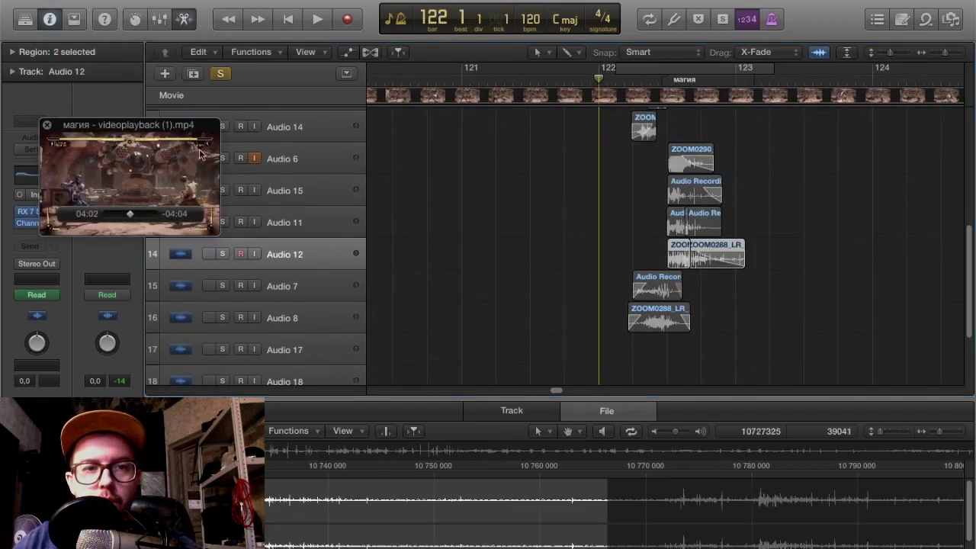
click(668, 77)
key(super+d)
key(super+v)
drag(945, 53, 949, 53)
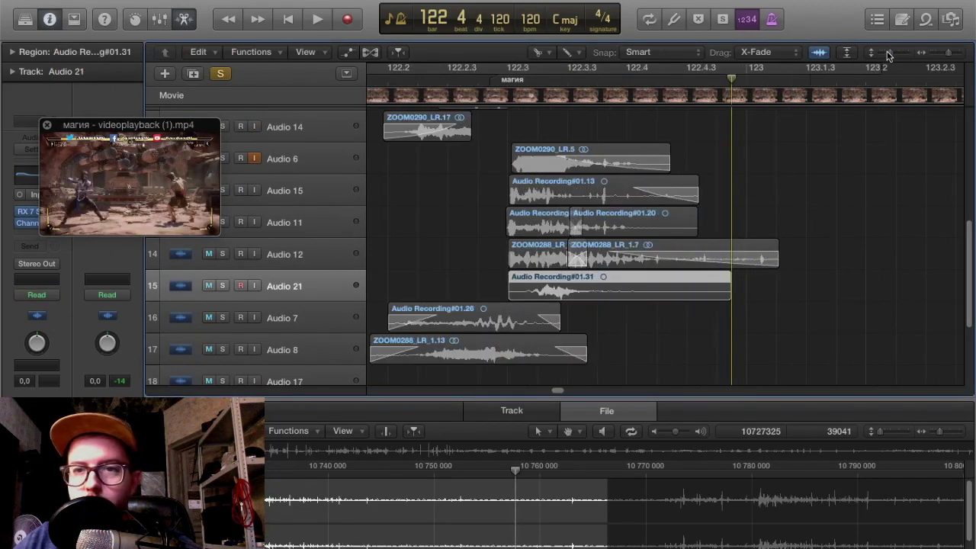
- Nudge the pasted Audio 21 clip at 122.3, set a loop range from 122.3 to about 123.2 and play it
drag(890, 52, 894, 52)
scroll(460, 295, left, 2)
key(t)
key(i)
drag(562, 308, 582, 303)
drag(555, 69, 931, 75)
key(space)
key(space)
drag(187, 192, 220, 116)
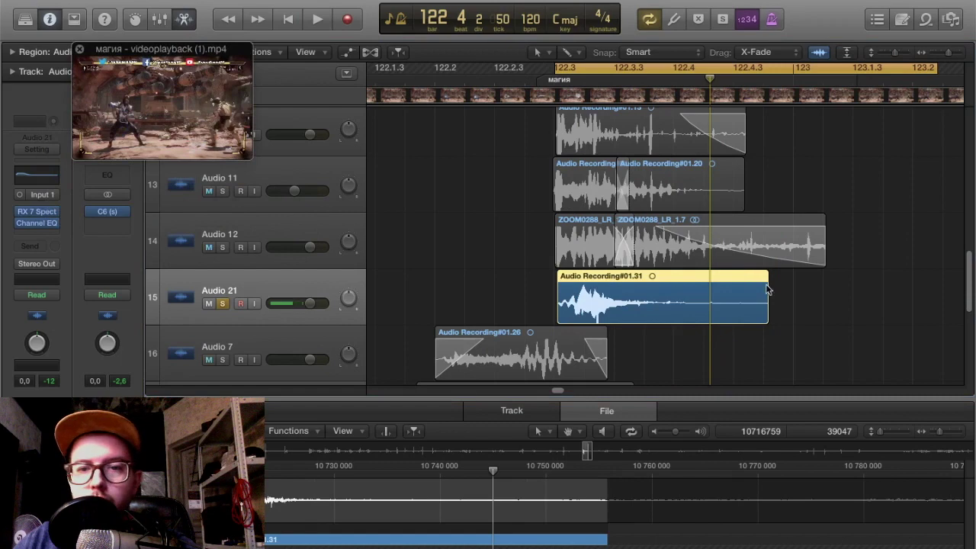
key(space)
key(space)
- Turn off Audio 1's solo and replay the loop with Audio 21 soloed
scroll(469, 287, up, 10)
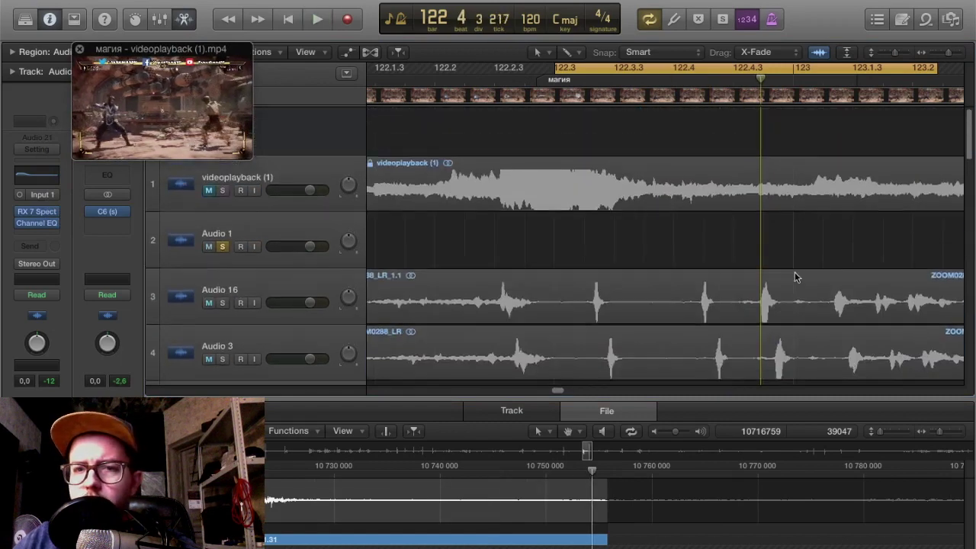
scroll(470, 287, down, 3)
click(221, 198)
key(space)
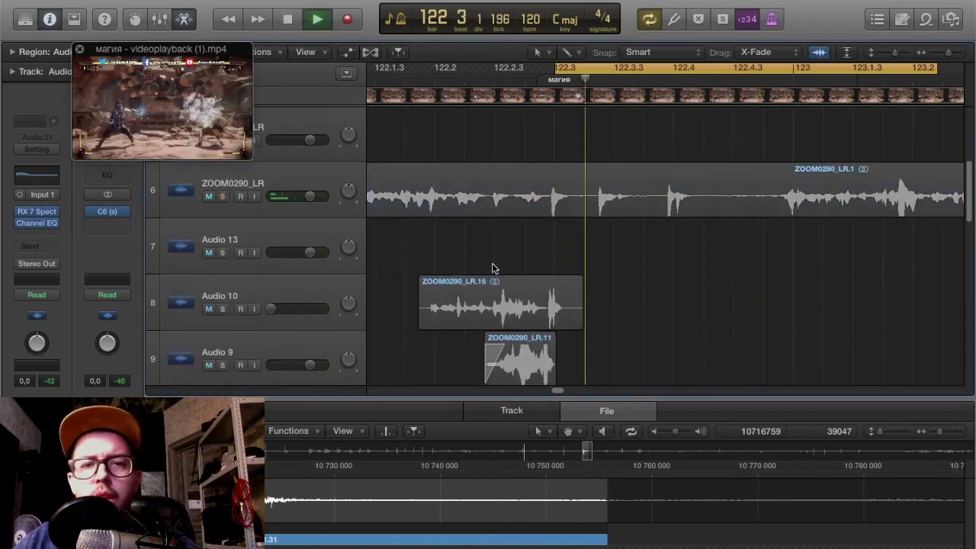
scroll(493, 270, down, 10)
key(space)
- Add a fade-out to the end of the Audio 21 clip and extend the loop range to about 123.4
drag(250, 157, 460, 277)
drag(169, 189, 797, 315)
drag(765, 182, 682, 181)
drag(895, 53, 896, 53)
drag(888, 227, 754, 229)
drag(656, 70, 754, 69)
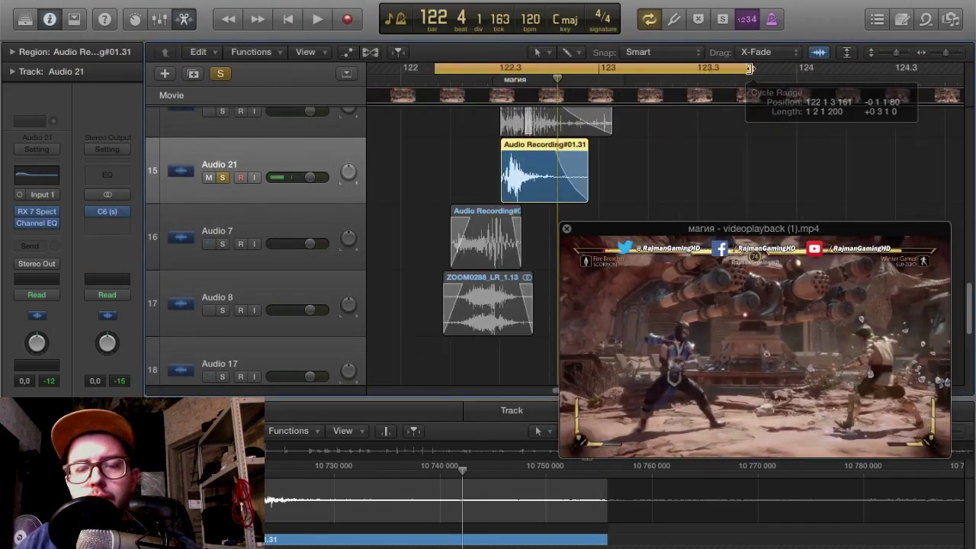
key(space)
- Move the Audio 21 clip earlier so it starts at about 122.2.2, and give it a fade-in
drag(455, 193, 431, 192)
drag(471, 178, 449, 179)
key(space)
key(super+Up)
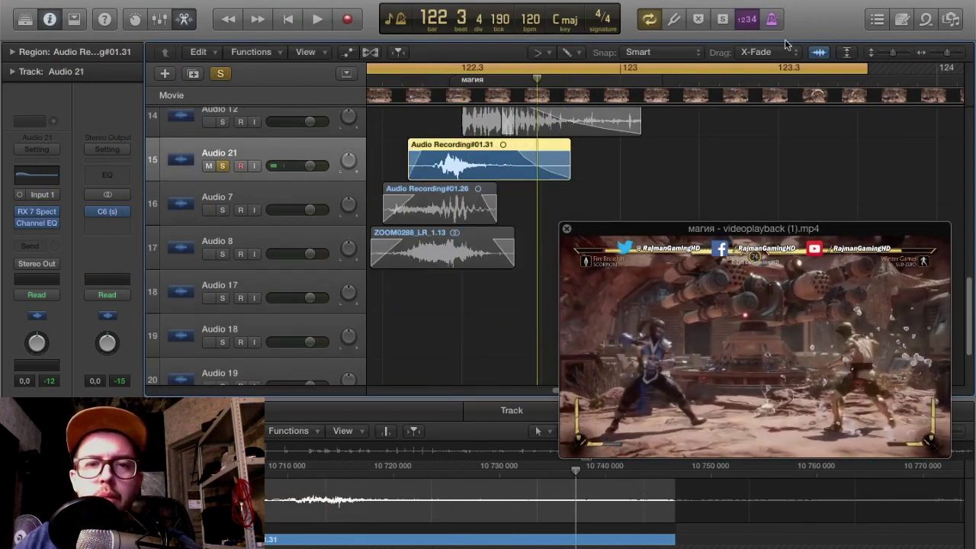
- Solo Audio 6, 15, 11 and 12 together with Audio 21 and play the loop to hear the layers combined
drag(896, 55, 893, 55)
scroll(356, 189, up, 5)
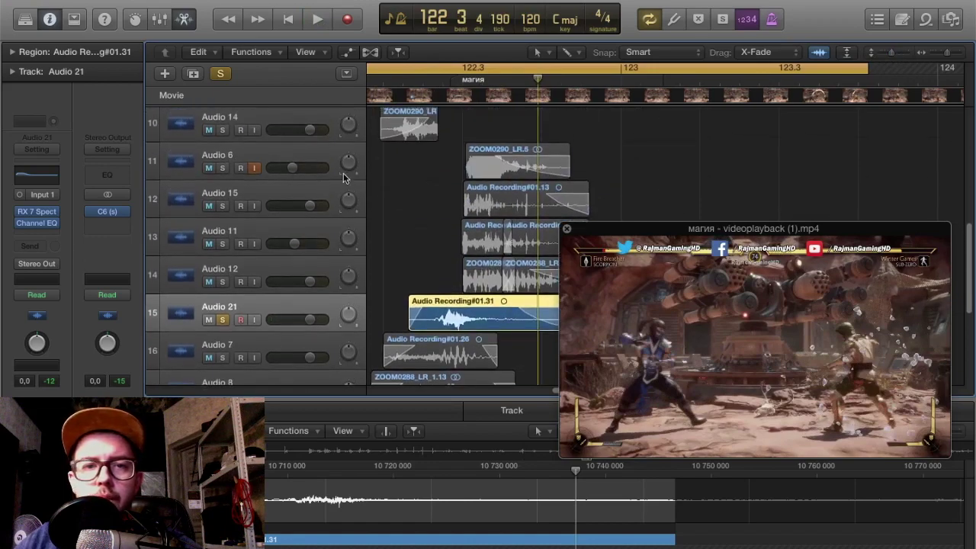
drag(218, 169, 225, 283)
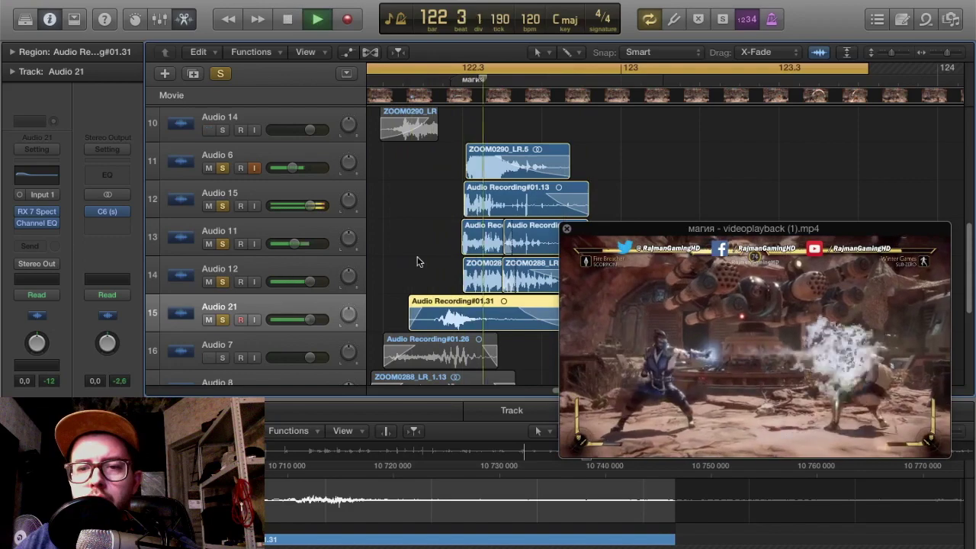
scroll(430, 234, down, 3)
key(space)
- Insert a Compressor on the soloed Audio 8 track, switch it to the next preset, and solo Audio 21 as well
drag(222, 279, 226, 321)
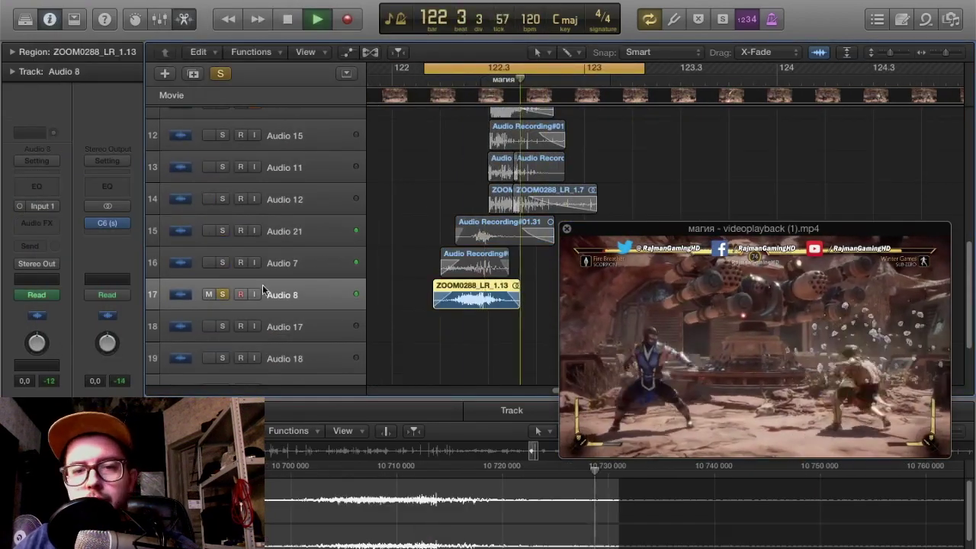
key(v)
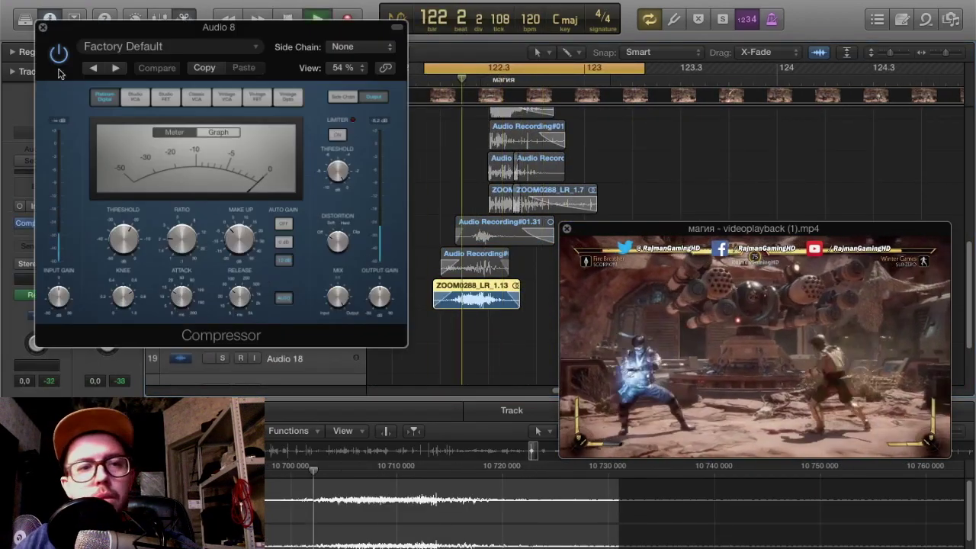
click(115, 68)
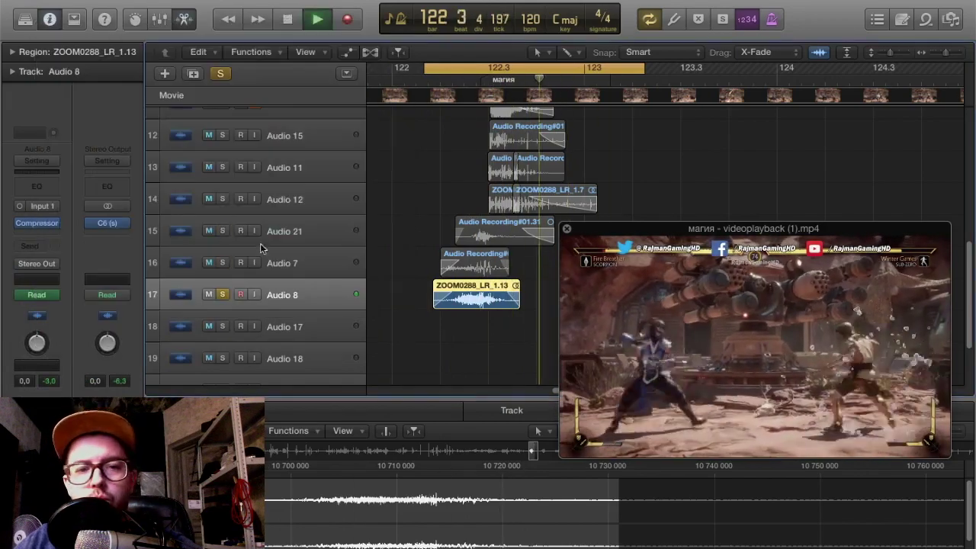
click(222, 231)
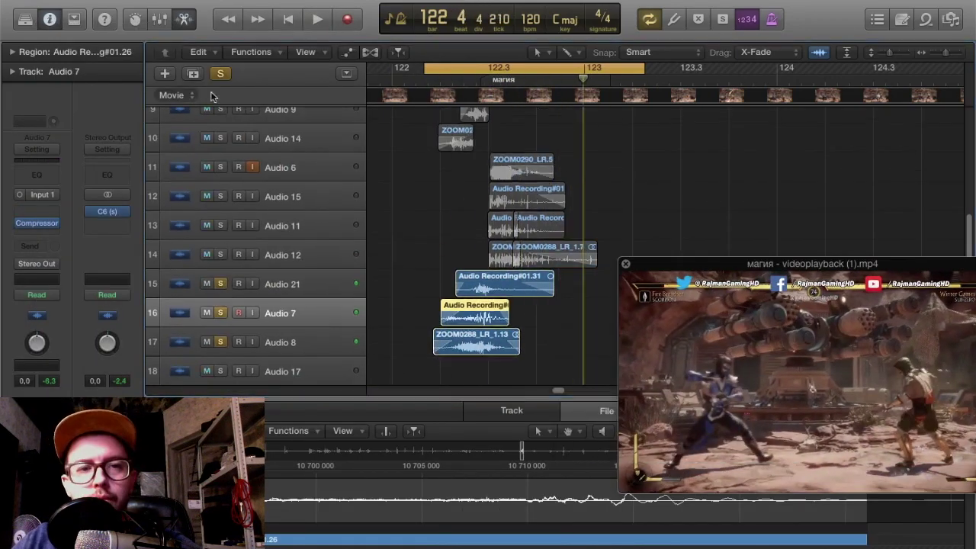
- Clear all solos, solo Audio 6, 15, 11 and 12, and group these four tracks into a summing stack
click(220, 74)
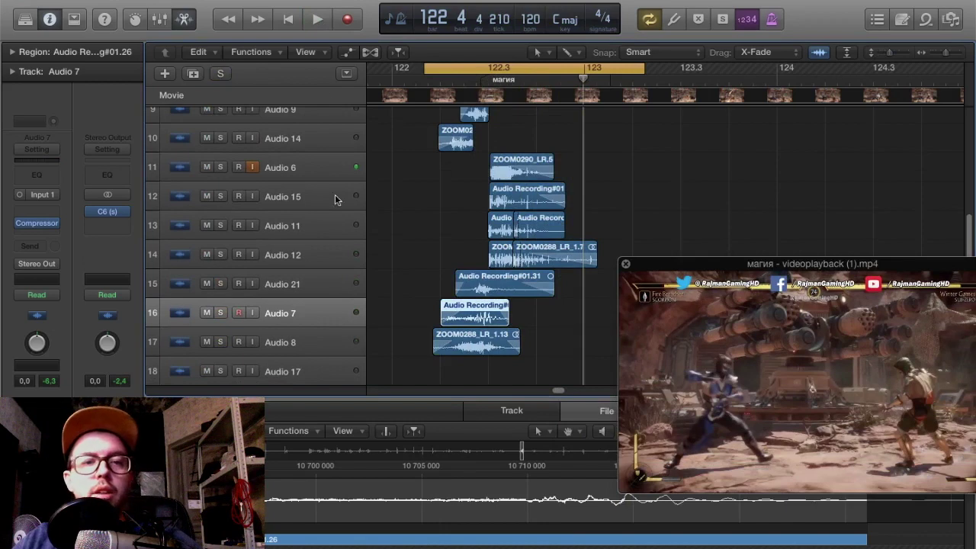
click(308, 167)
shift+click(294, 254)
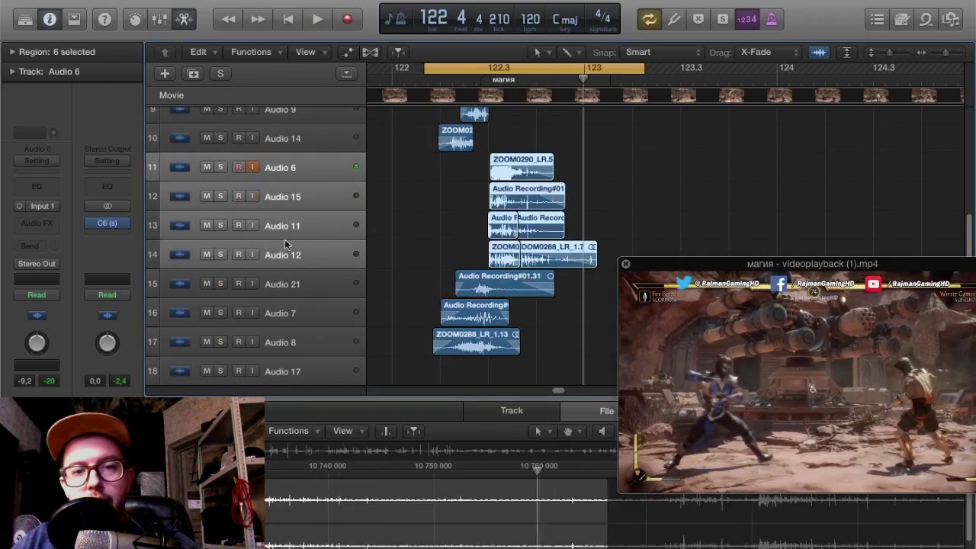
drag(220, 167, 222, 196)
key(super+shift+d)
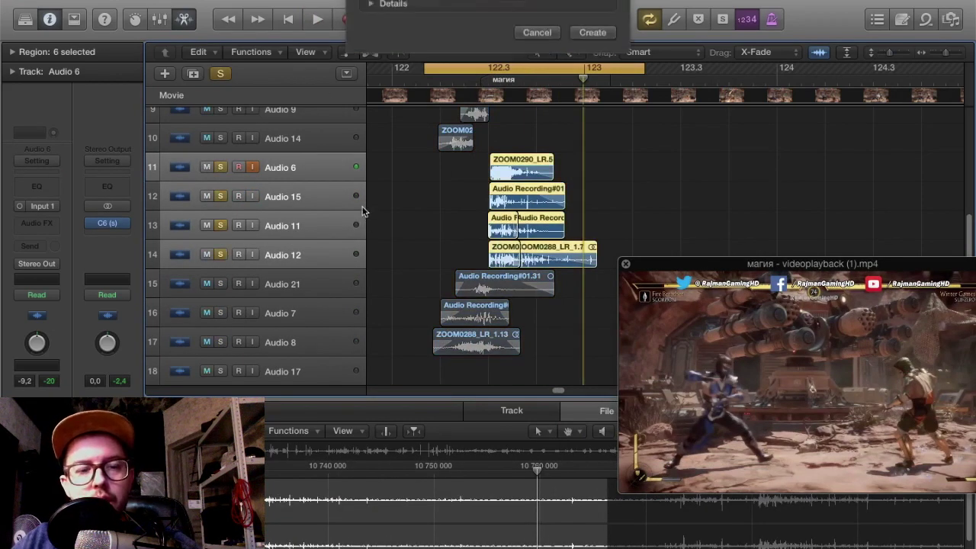
click(603, 103)
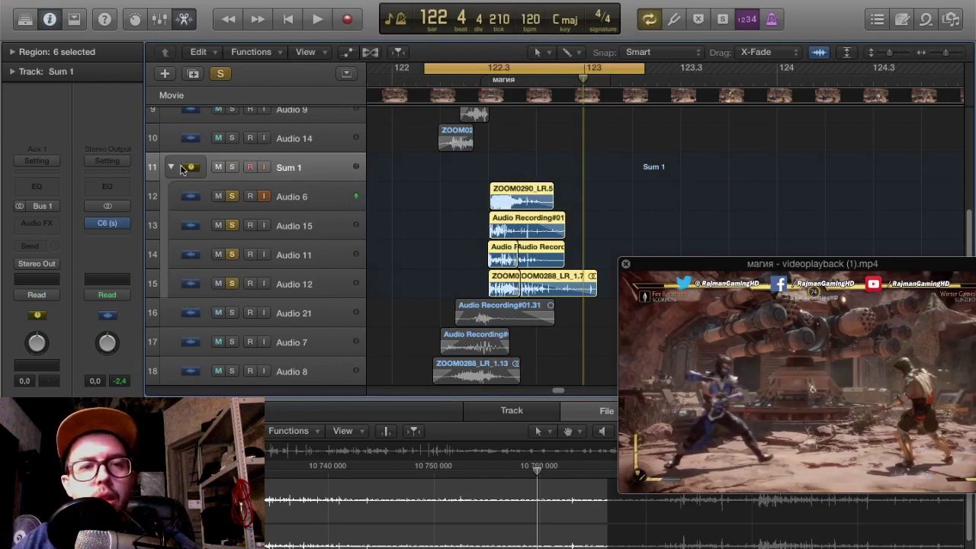
- Collapse the new summing stack and rename it punch
click(171, 167)
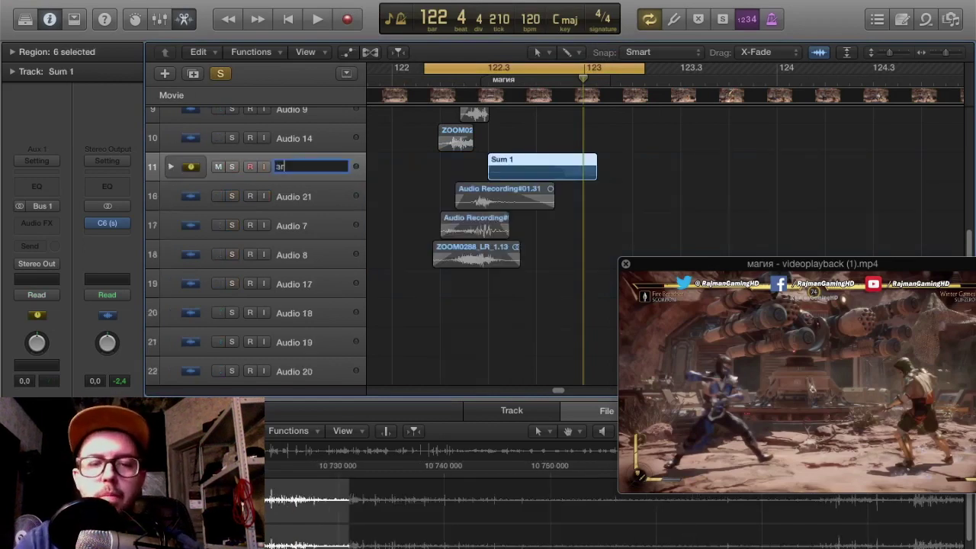
key(BackSpace)
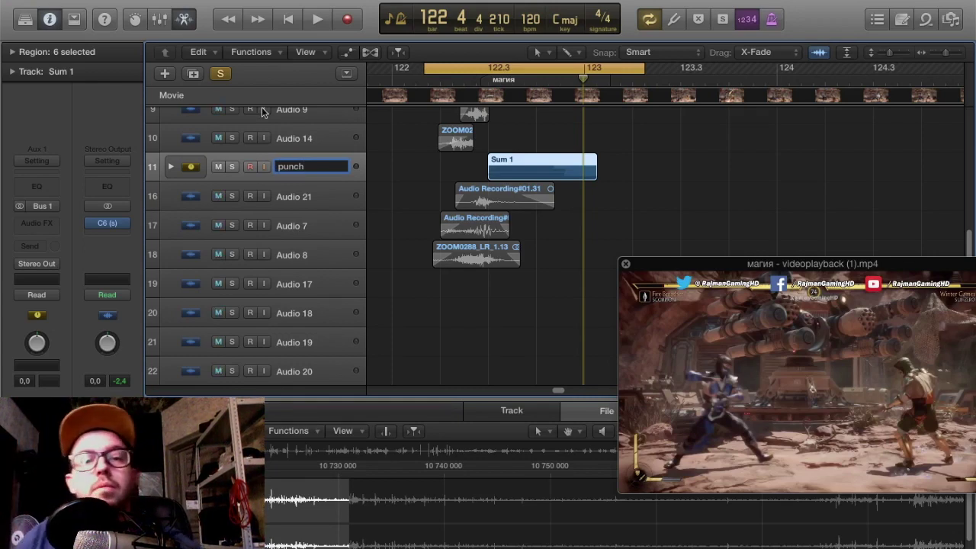
key(Return)
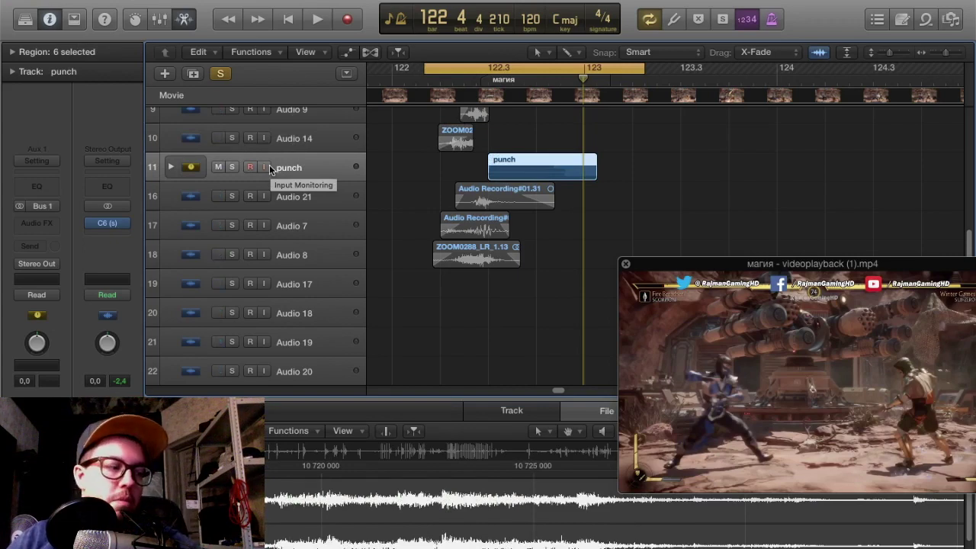
- Reposition the floating video window clear of the stacked clips
drag(795, 266, 805, 207)
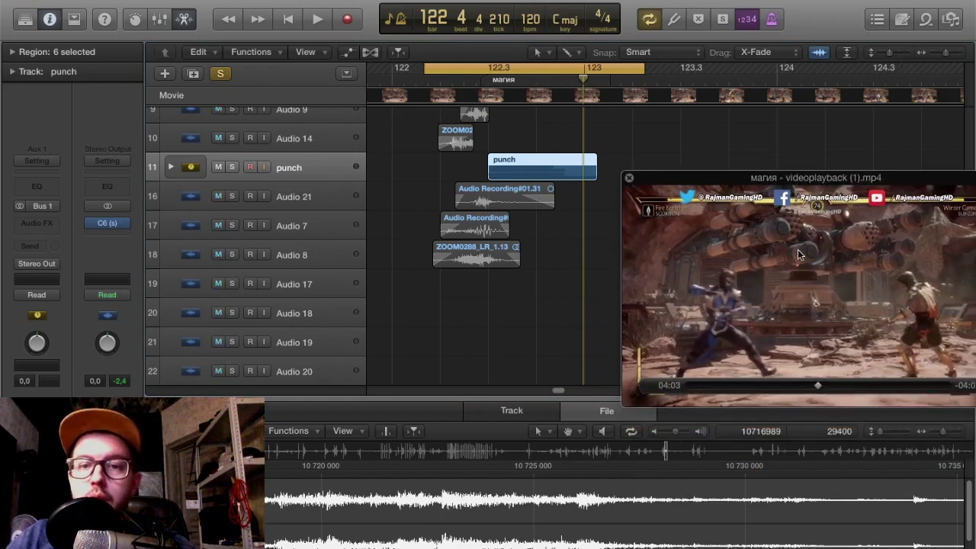
drag(771, 252, 716, 332)
drag(890, 52, 892, 51)
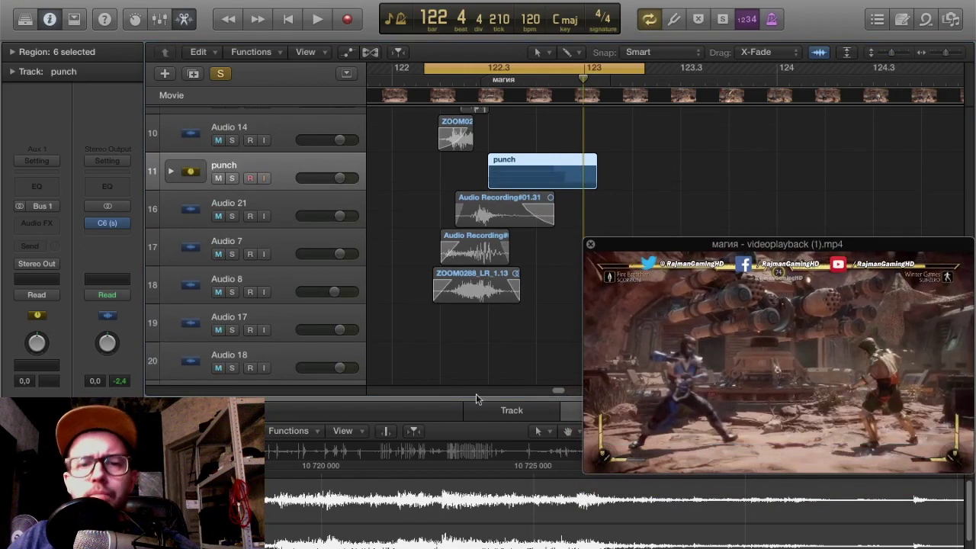
scroll(503, 332, up, 1)
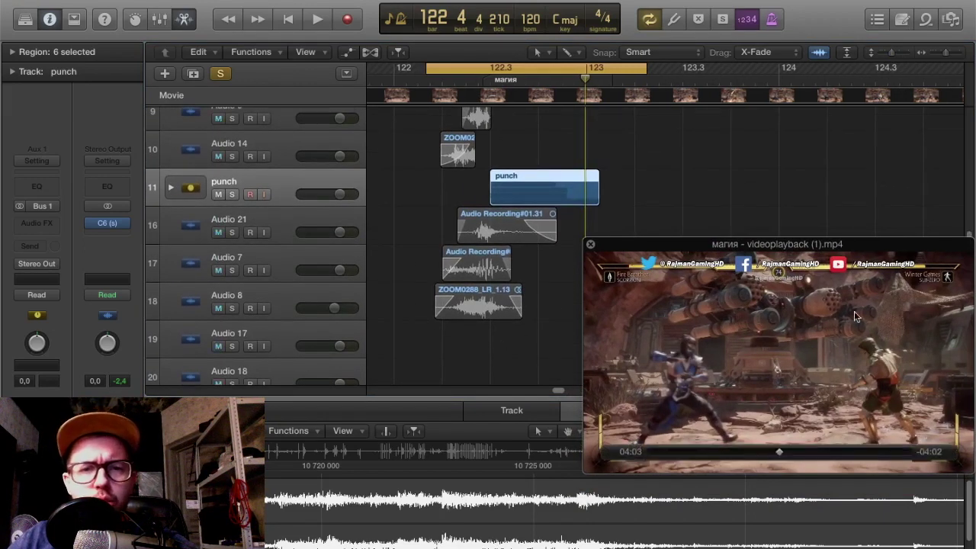
drag(874, 295, 853, 315)
drag(892, 53, 893, 53)
- Position and lengthen the ZOOM0289_LR_1.5 clip on soloed Audio 17, and compress the track with the Drum Mix preset
drag(646, 296, 661, 323)
key(space)
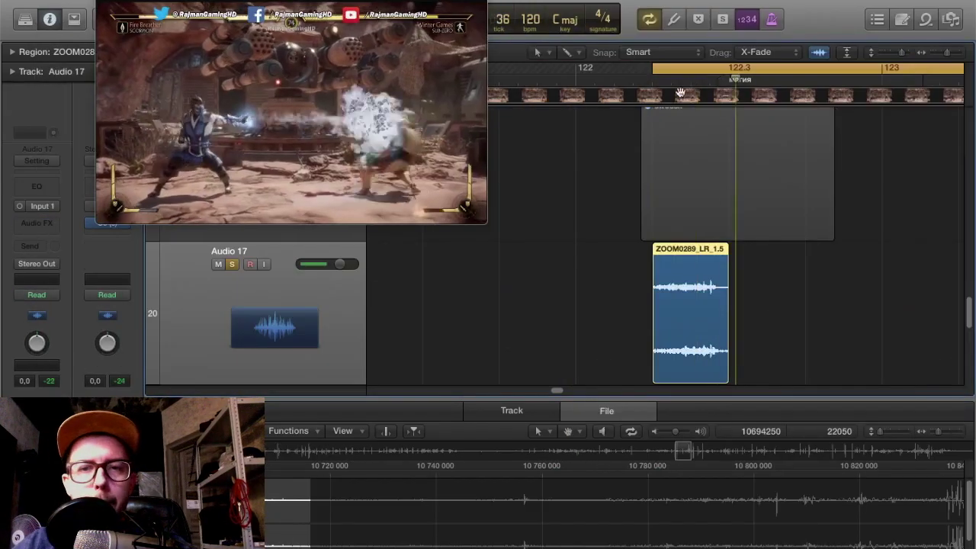
drag(656, 325, 623, 312)
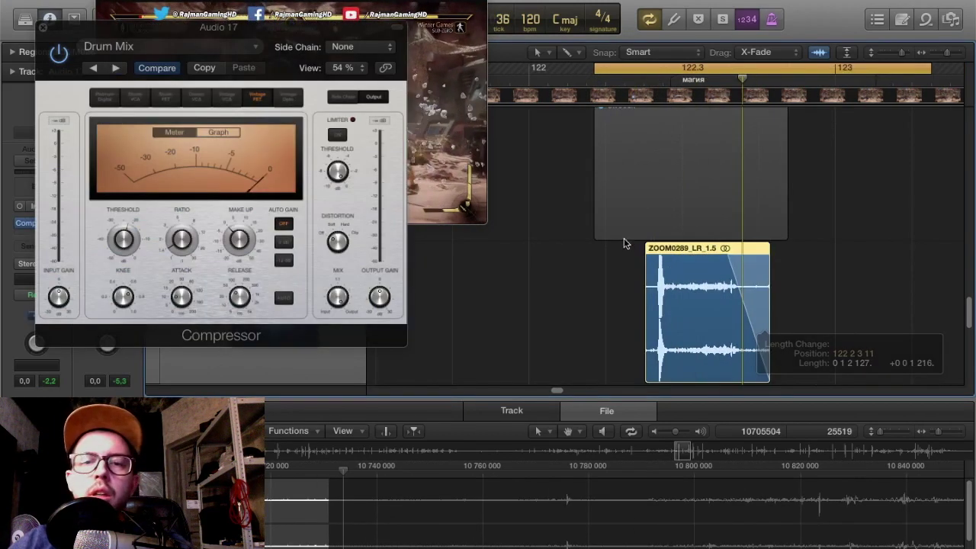
click(43, 28)
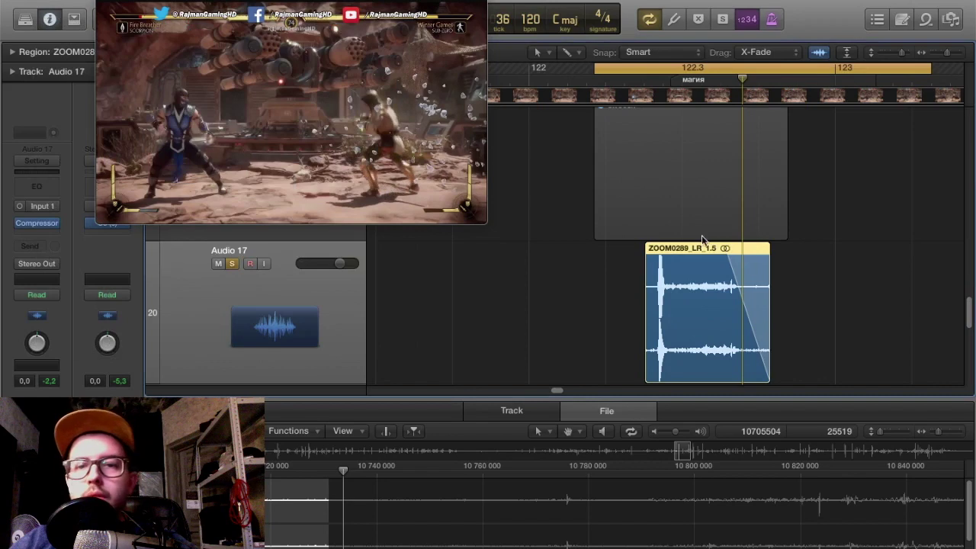
- Reverse the audio of the ZOOM0289_LR_1.5 clip and play the loop
click(293, 430)
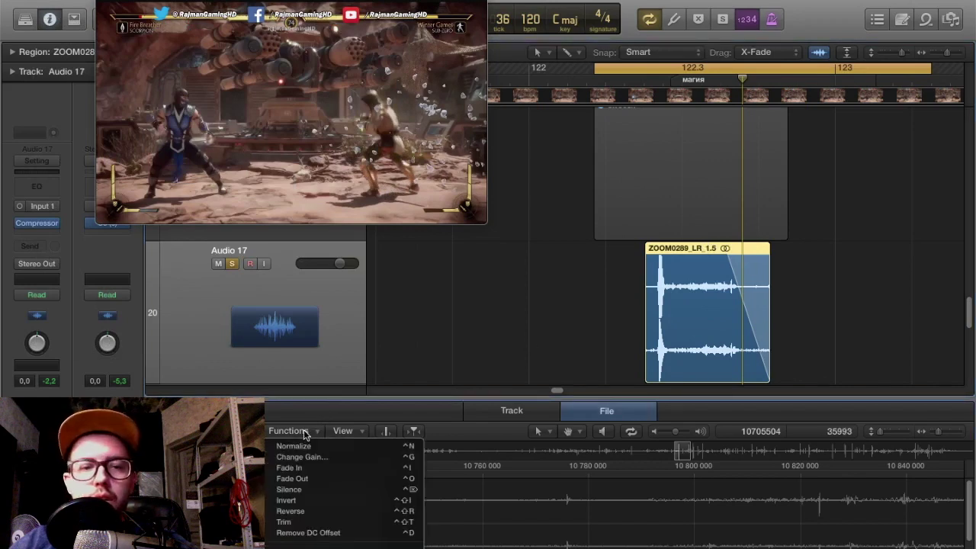
click(297, 511)
key(space)
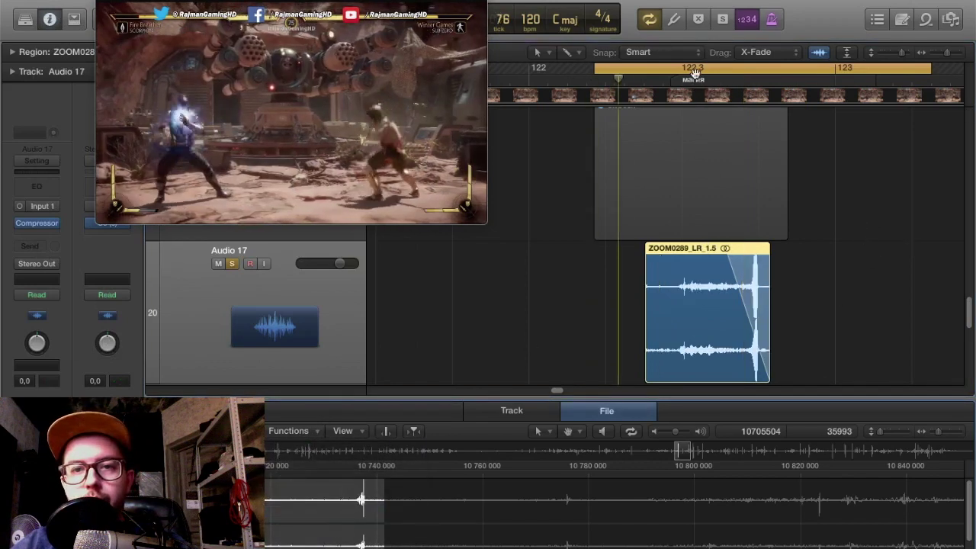
scroll(763, 317, right, 2)
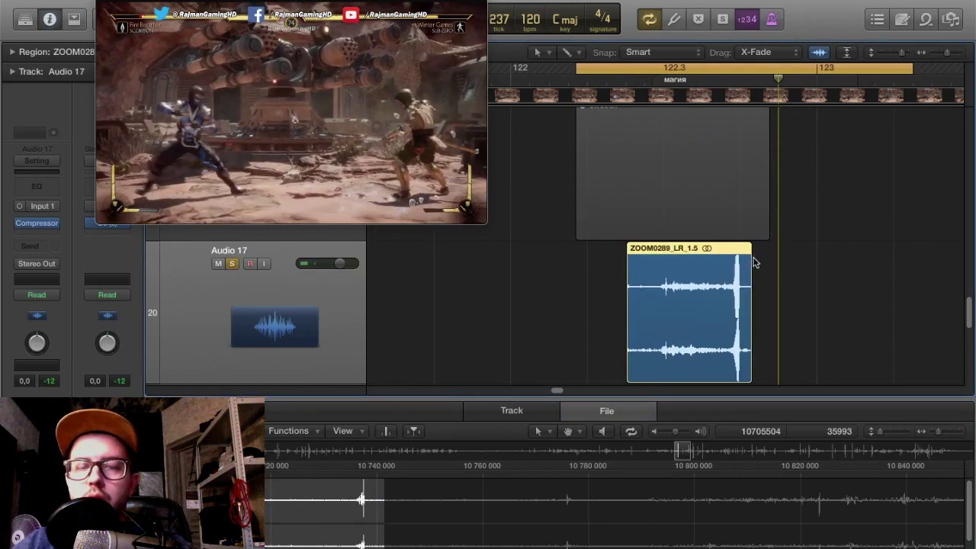
key(space)
- Set the playhead near 122.3.2 and shift the reversed Audio 17 clip earlier so its loud peak meets the playhead
key(super+Right)
key(super+Right)
key(super+Right)
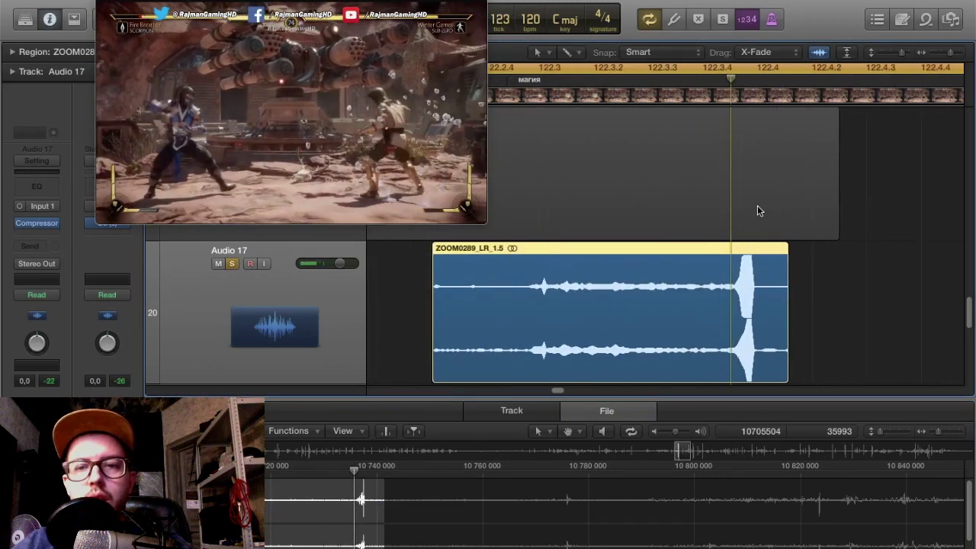
click(685, 73)
click(636, 79)
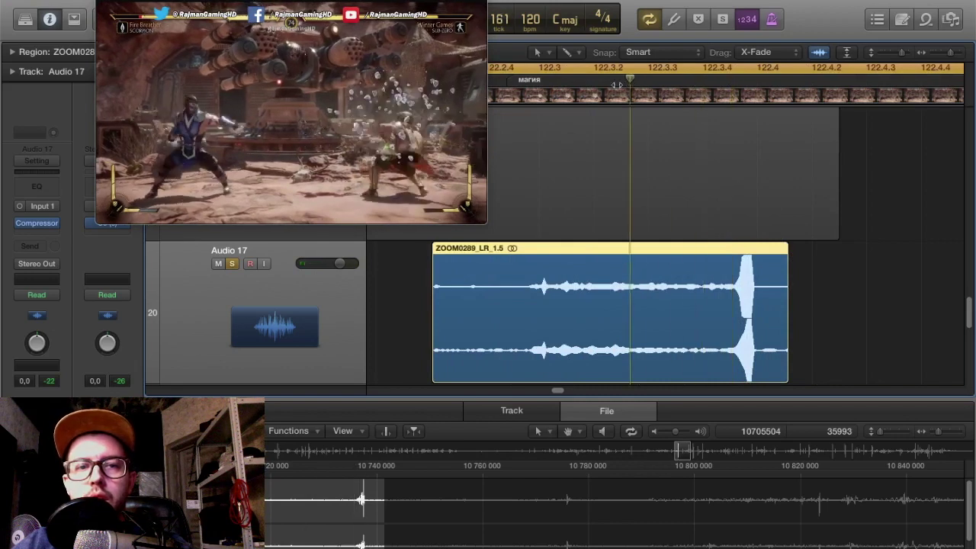
scroll(775, 298, left, 8)
drag(776, 298, 643, 296)
scroll(642, 296, left, 5)
- Fade the reversed clip in and out and trim off its closing burst, leaving position 122 2 3 71 and length 0 0 3 101
click(665, 51)
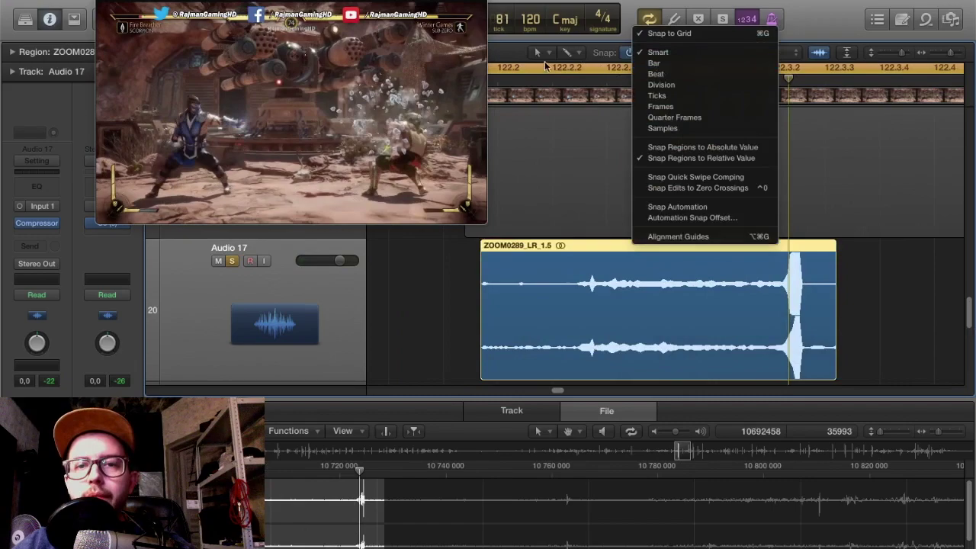
click(582, 67)
click(592, 67)
click(597, 74)
drag(595, 284, 562, 284)
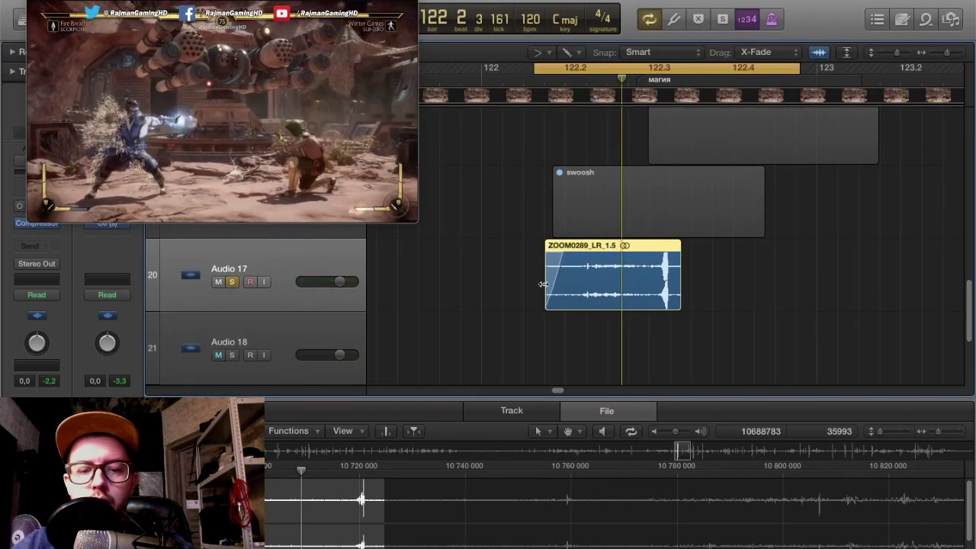
drag(602, 285, 554, 285)
drag(776, 283, 760, 283)
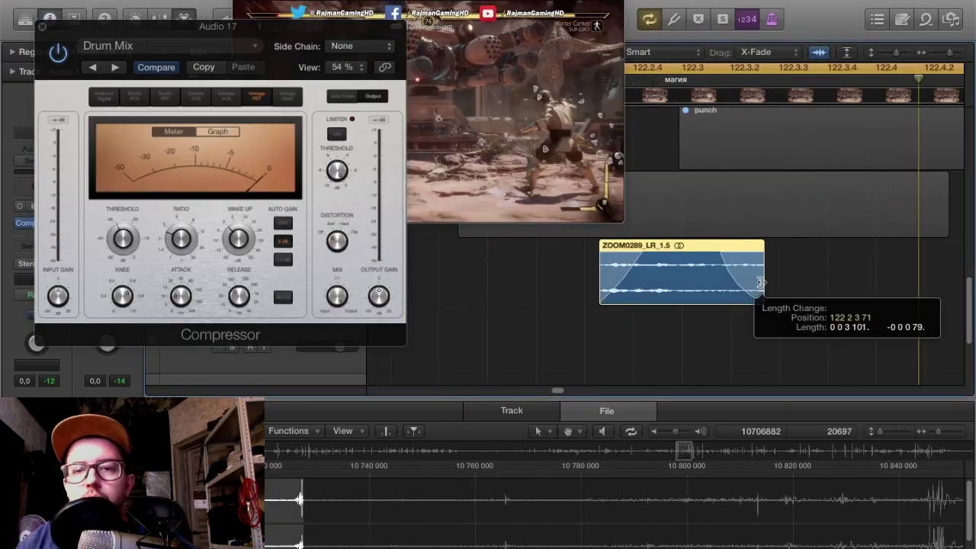
- Set Audio 17's Channel EQ to a broad boost of +10.5 dB at 640 Hz with Q 0.20 while playing the loop
key(space)
key(space)
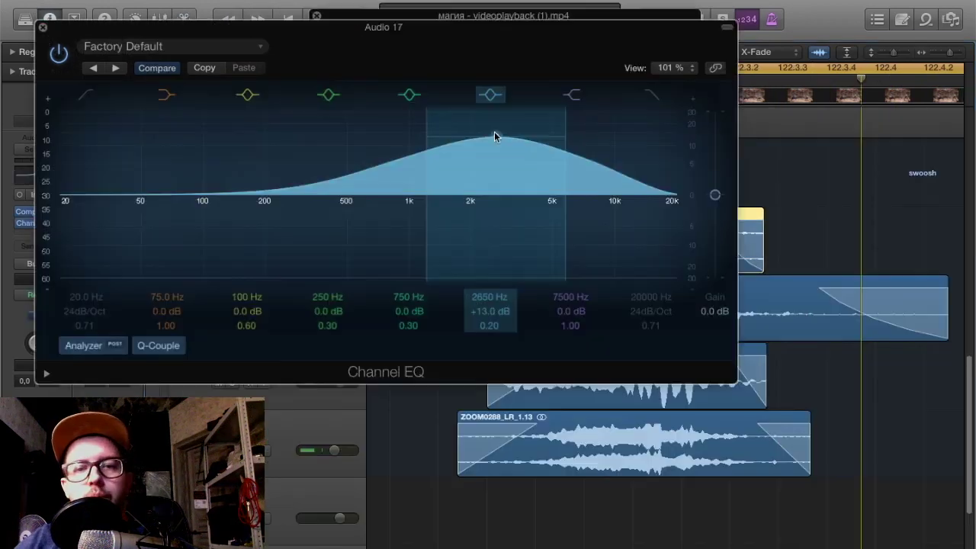
key(space)
drag(487, 143, 359, 144)
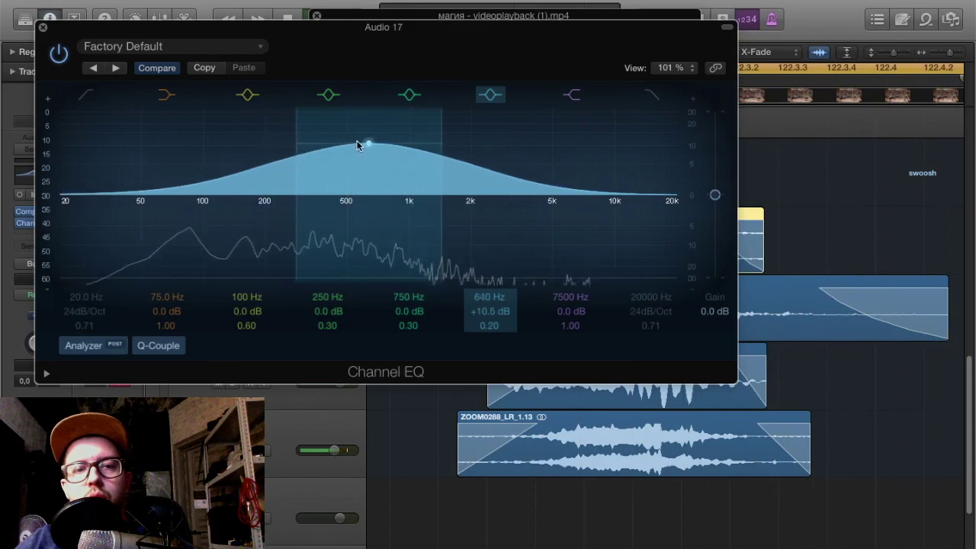
key(space)
drag(424, 27, 253, 161)
drag(467, 57, 815, 46)
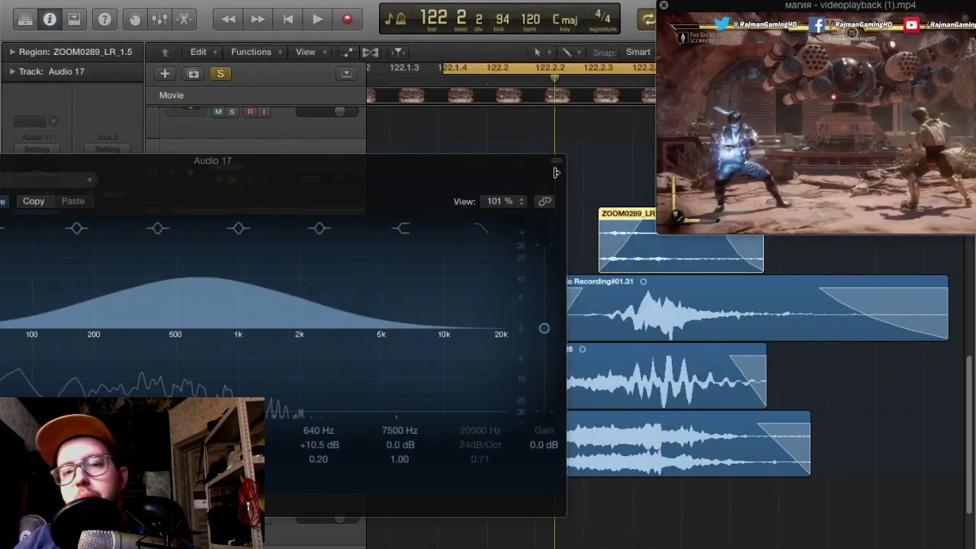
- Rearrange the Channel EQ and movie windows so the EQ curve and the fight video are visible side by side
drag(466, 160, 475, 47)
drag(775, 30, 711, 18)
drag(596, 213, 621, 186)
drag(836, 87, 771, 77)
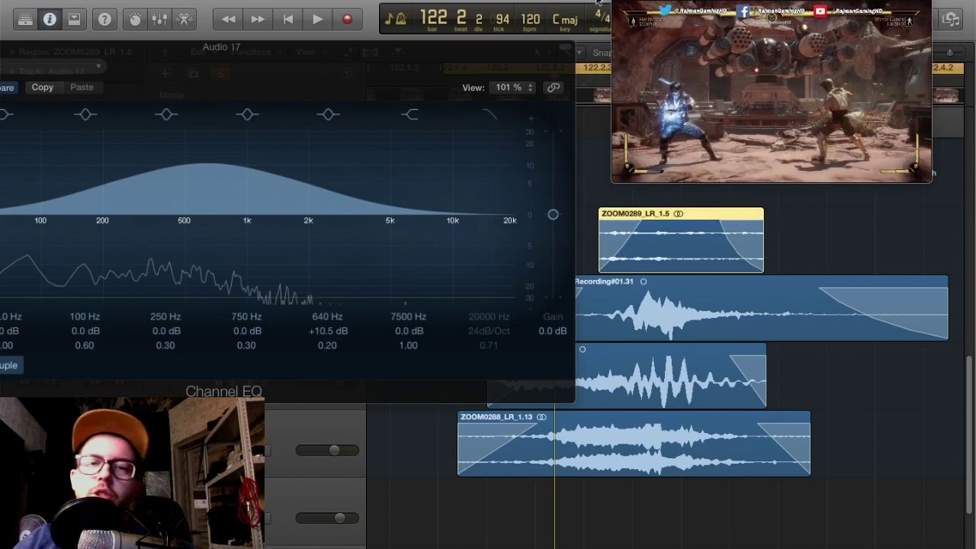
drag(341, 51, 417, 0)
drag(773, 75, 799, 75)
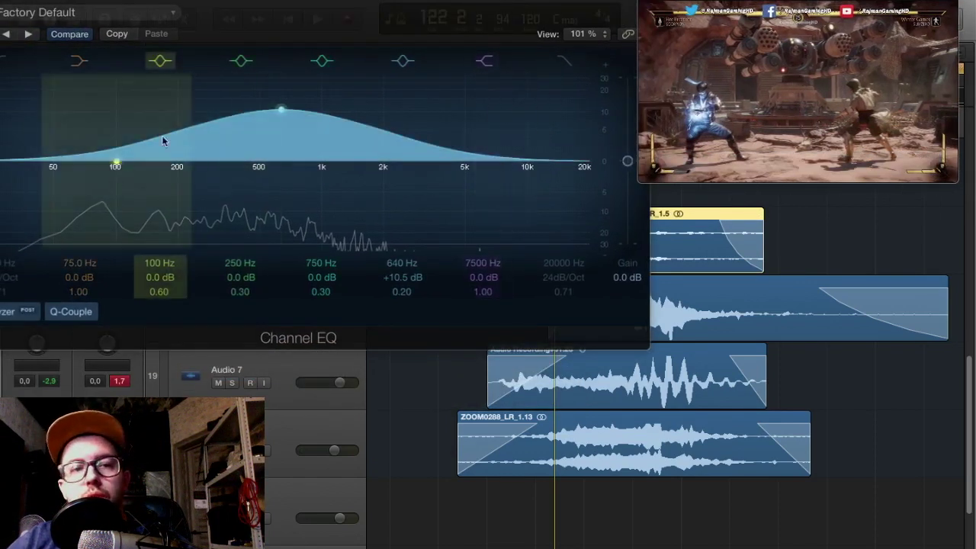
mouse_move(313, 9)
mouse_down()
mouse_move(325, 23)
mouse_move(316, 6)
mouse_up()
drag(697, 45, 705, 45)
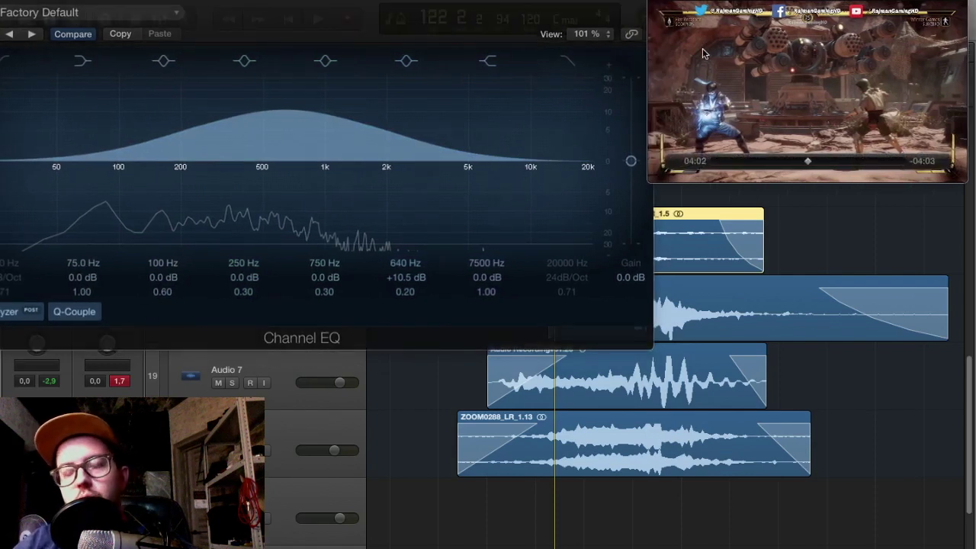
- Move Audio 17's EQ boost to 2350 Hz at +8.5 dB with Q 0.30 and shrink the EQ view to 99 %
drag(283, 109, 407, 125)
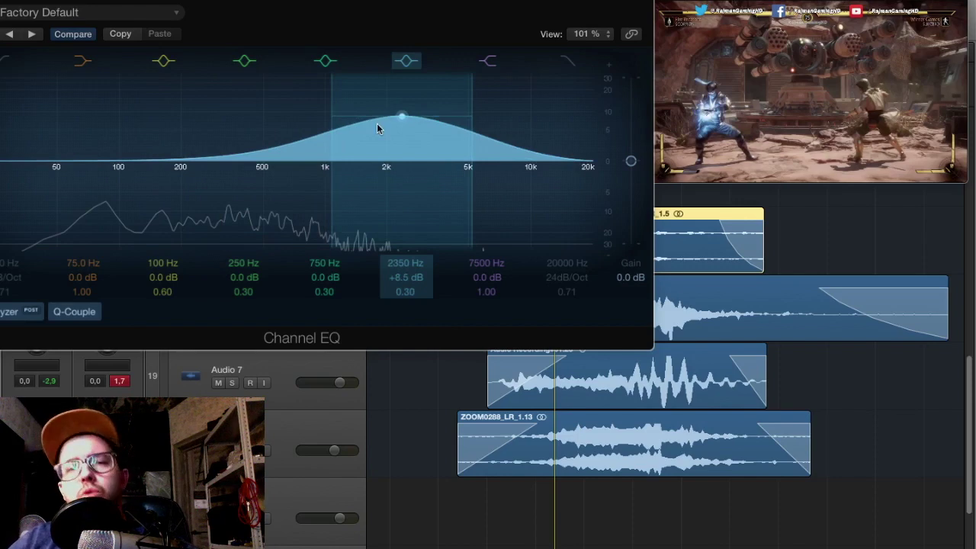
drag(409, 4, 407, 31)
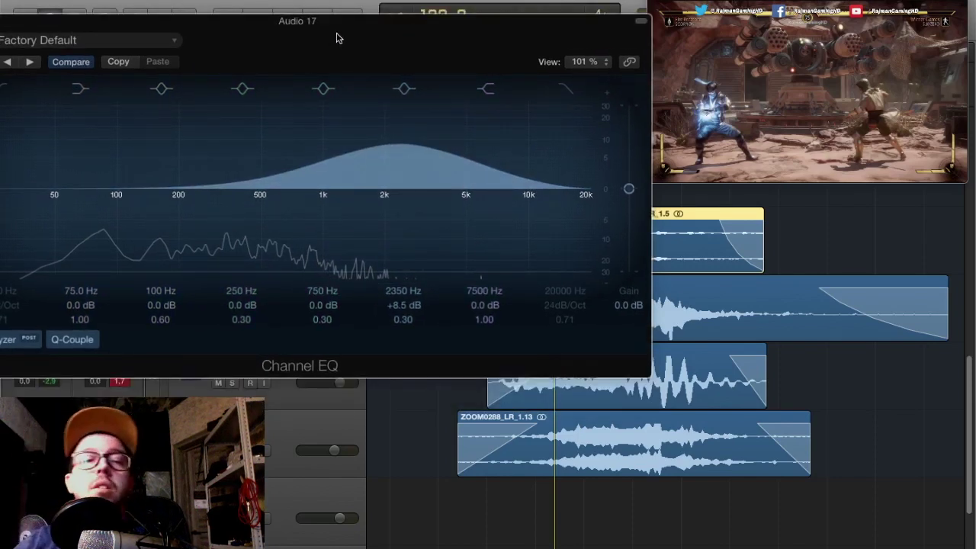
drag(339, 38, 344, 9)
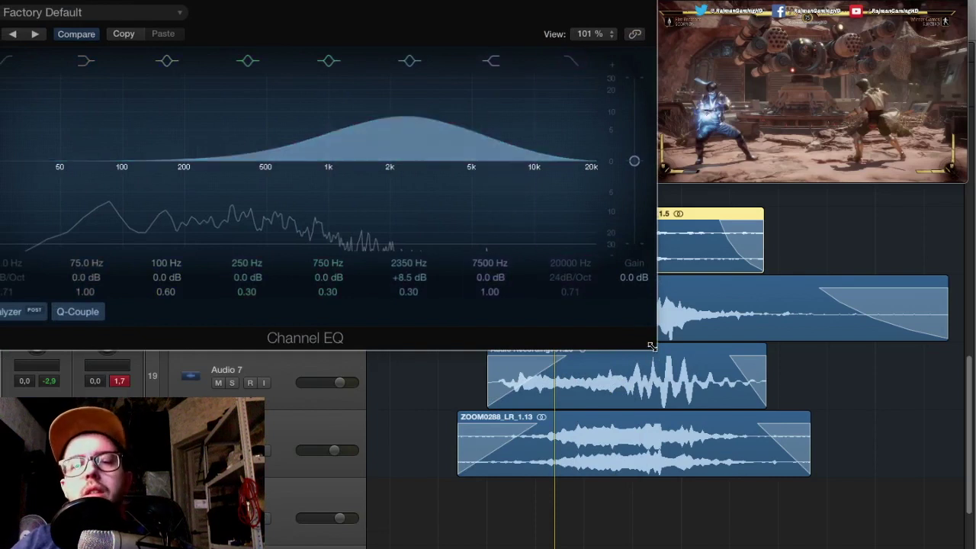
drag(652, 346, 635, 339)
- Add a 24 dB/Oct low cut at 39.5 Hz to Audio 17 and move its +8.5 dB boost to 174 Hz during loop playback
scroll(671, 357, up, 4)
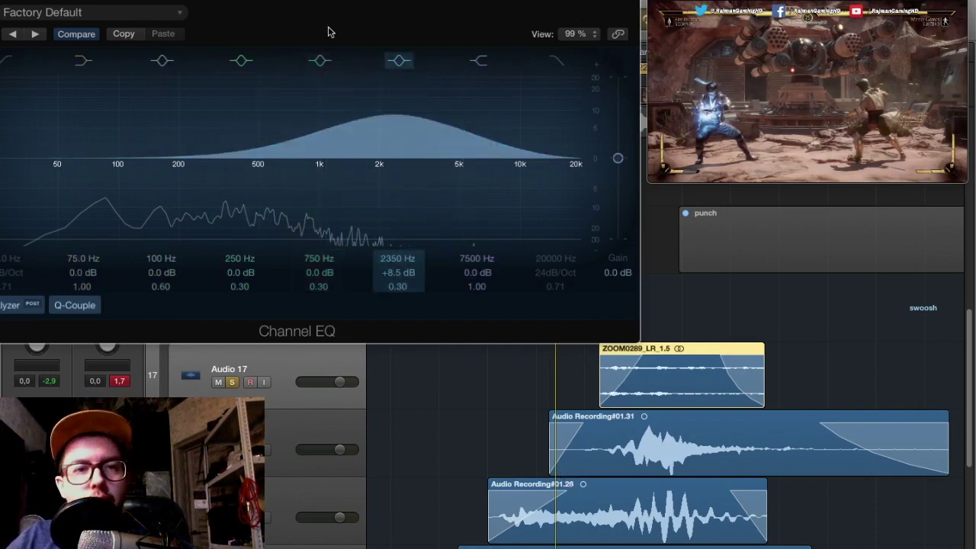
drag(329, 31, 387, 32)
drag(74, 145, 143, 130)
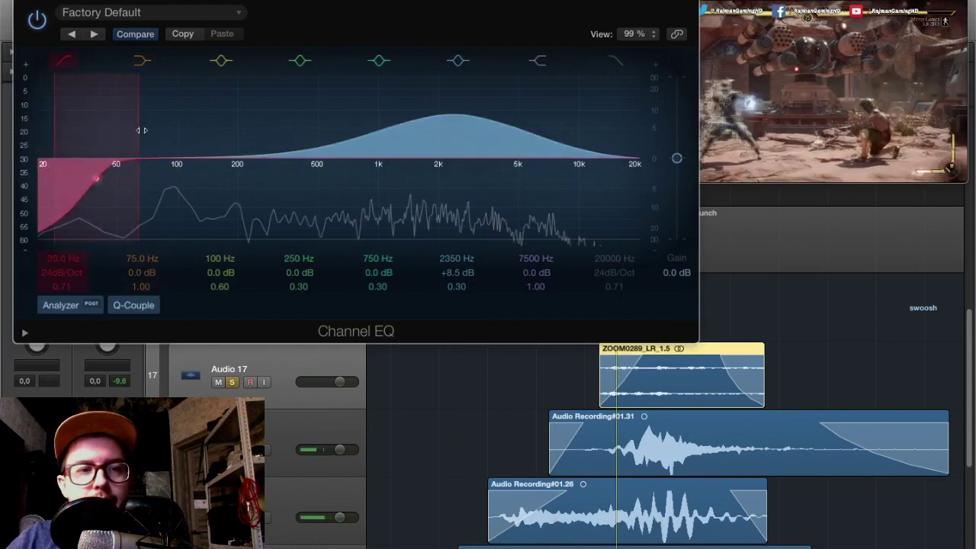
scroll(348, 368, up, 3)
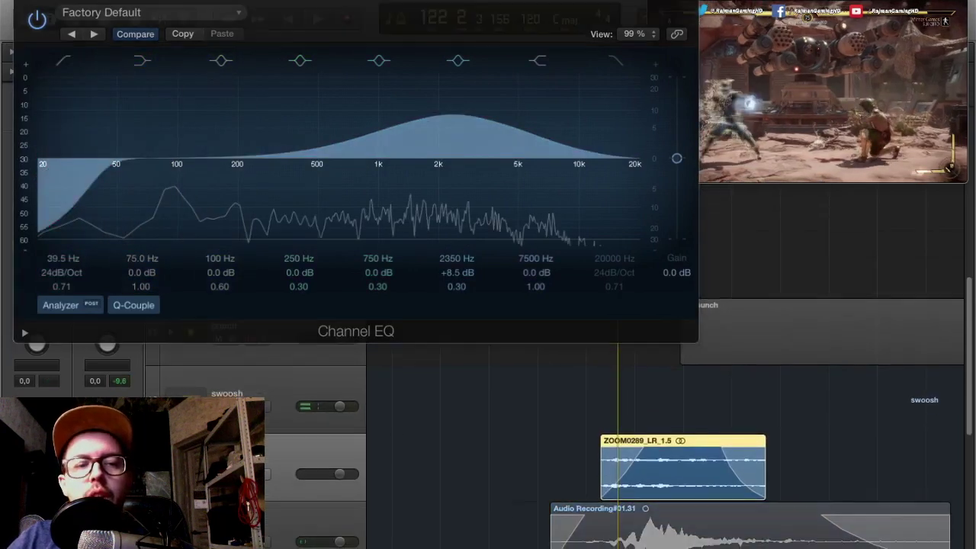
key(space)
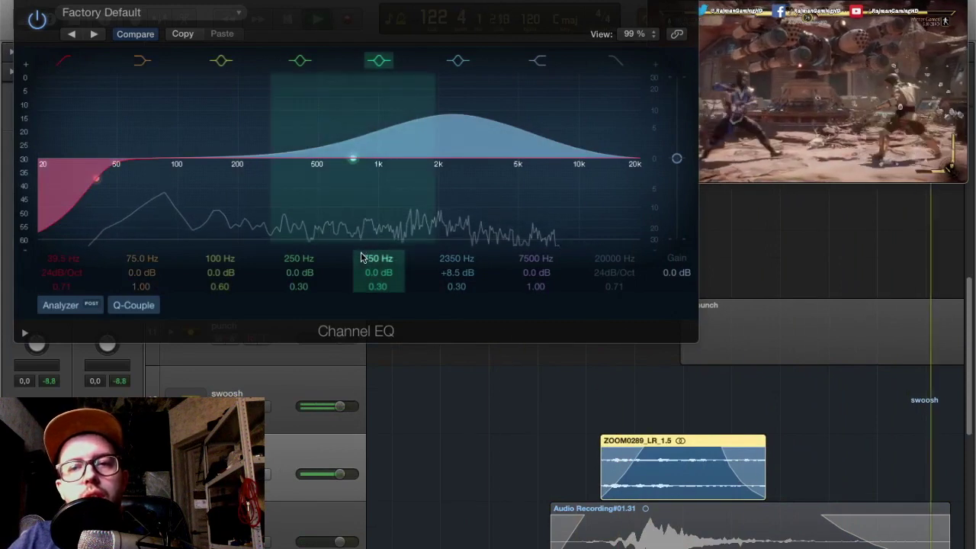
drag(449, 116, 203, 111)
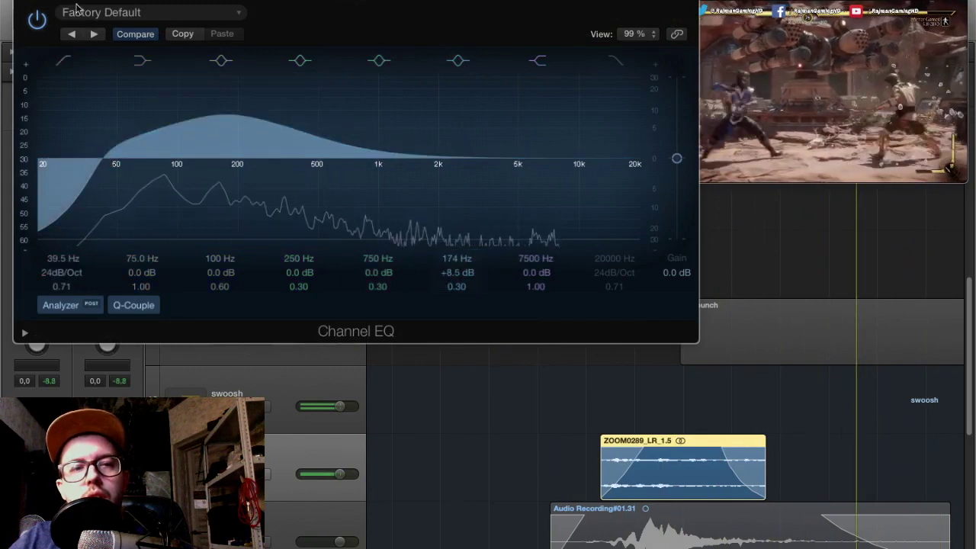
- Audition the swoosh layers in the loop, adding them one by one and comparing the sound with and without Audio 17
scroll(300, 477, down, 2)
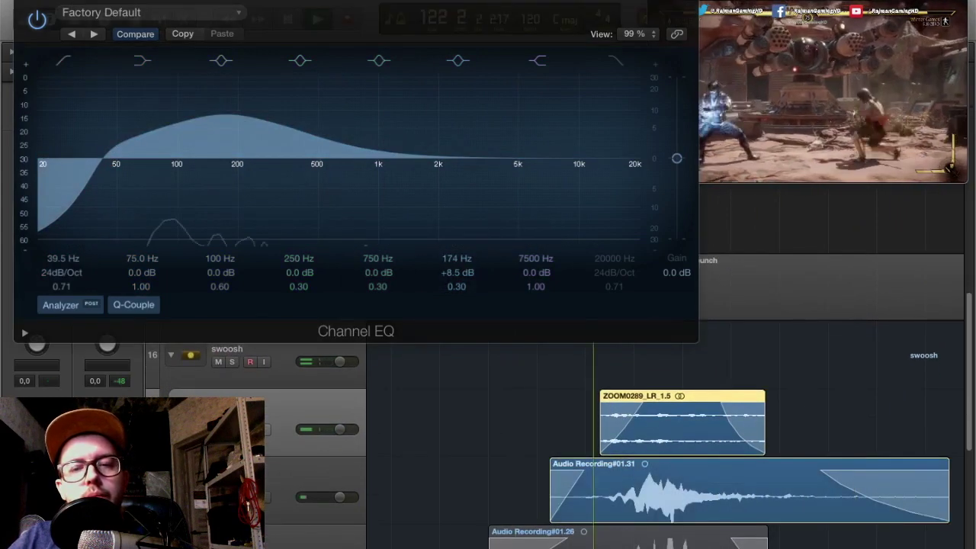
key(ctrl+m)
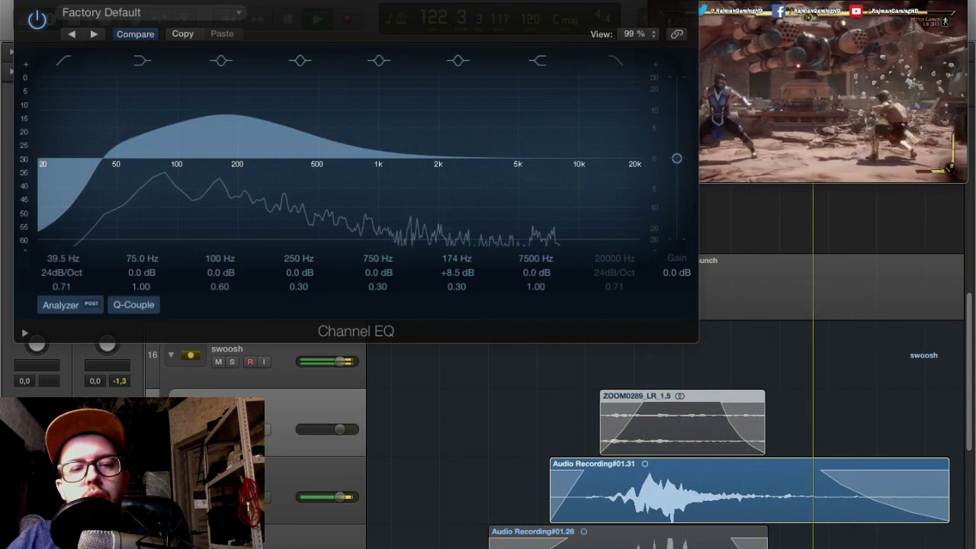
key(ctrl+m)
scroll(664, 435, down, 3)
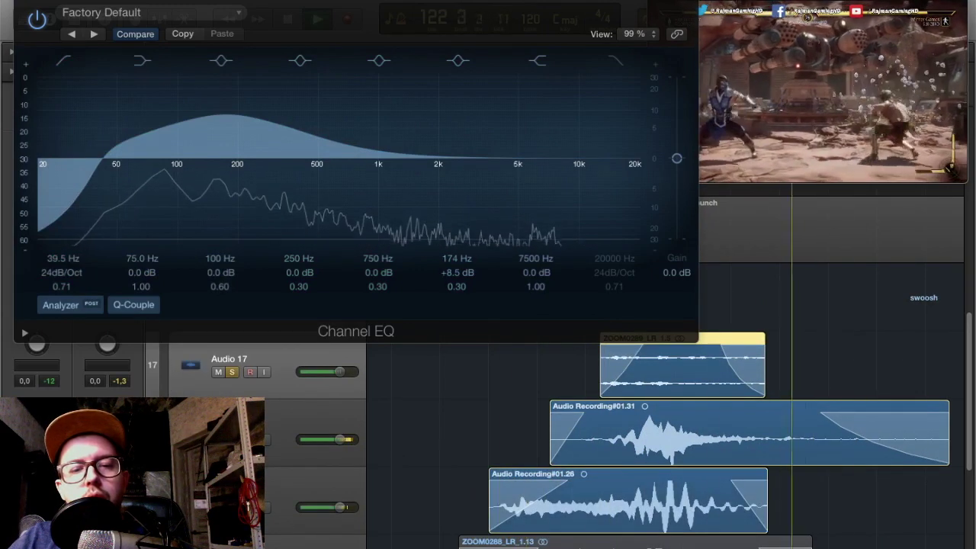
click(231, 372)
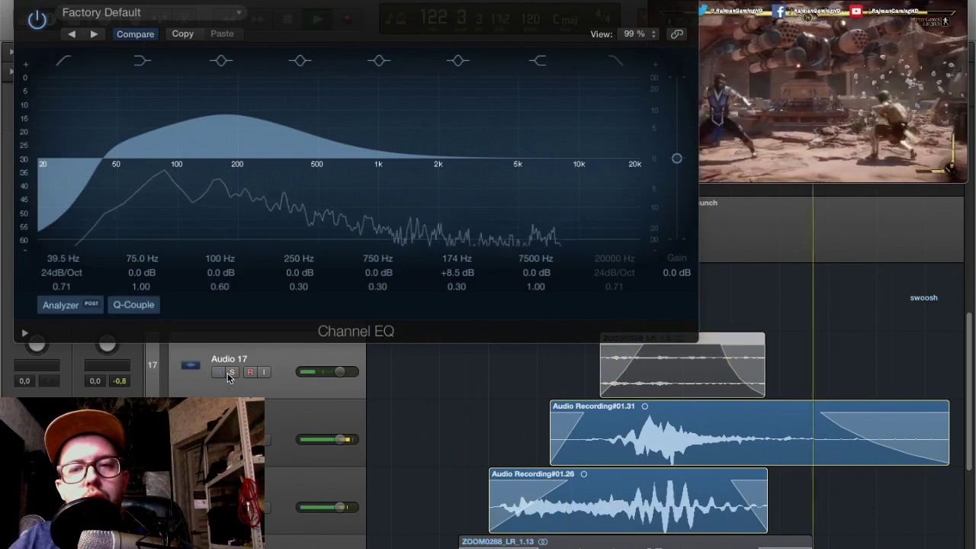
click(230, 375)
scroll(233, 389, down, 2)
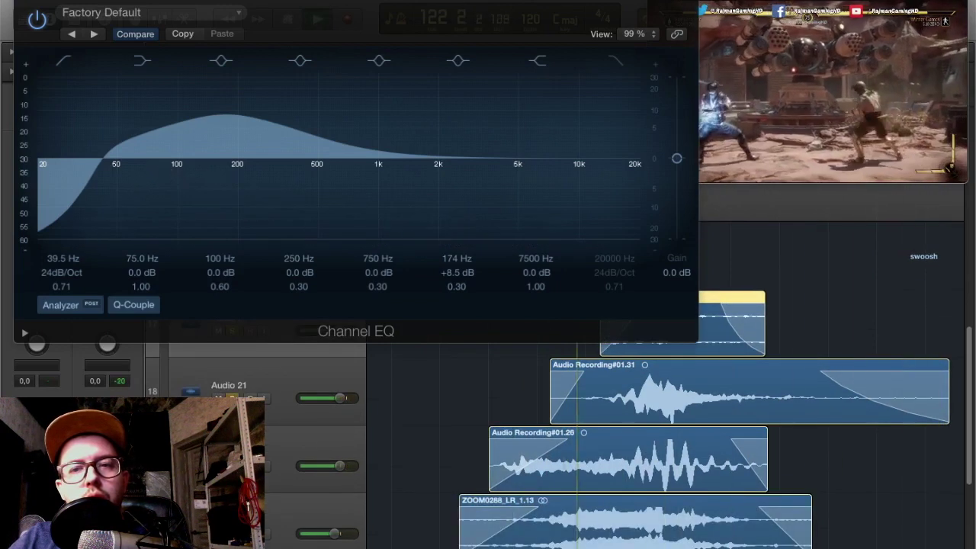
scroll(488, 397, up, 2)
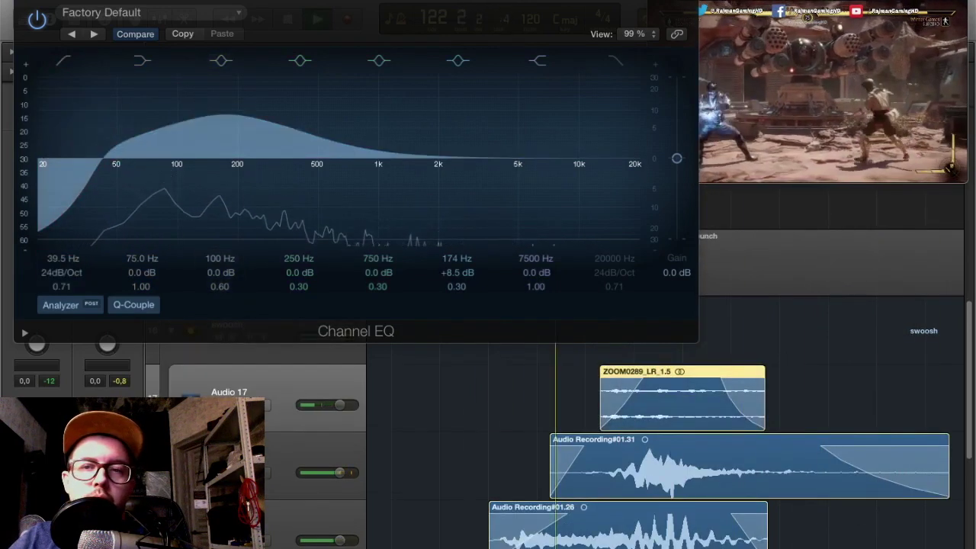
- Close Audio 17's Channel EQ and move the movie window clear of the swoosh clips
click(21, 1)
drag(862, 2, 654, 38)
drag(893, 53, 879, 54)
drag(644, 128, 820, 93)
scroll(604, 228, right, 4)
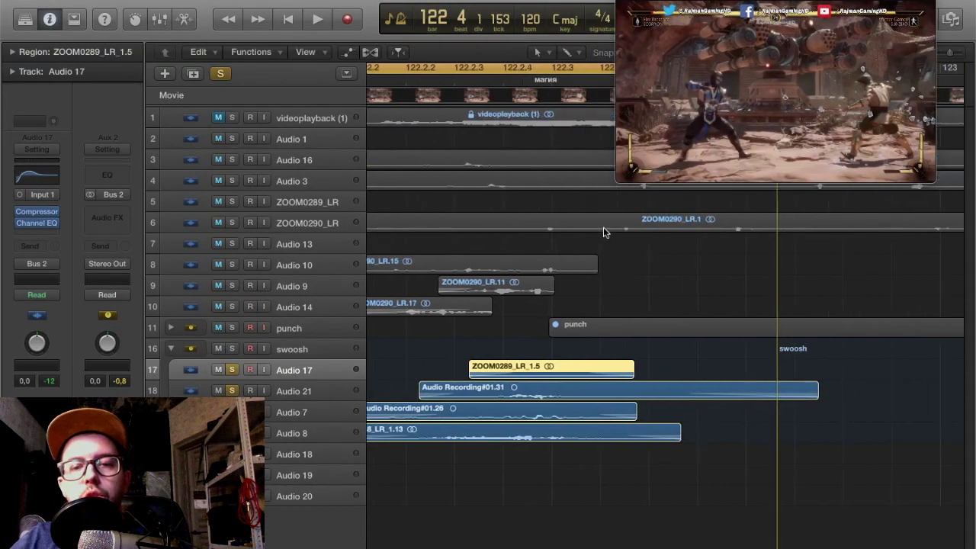
scroll(604, 232, left, 1)
key(super+Left)
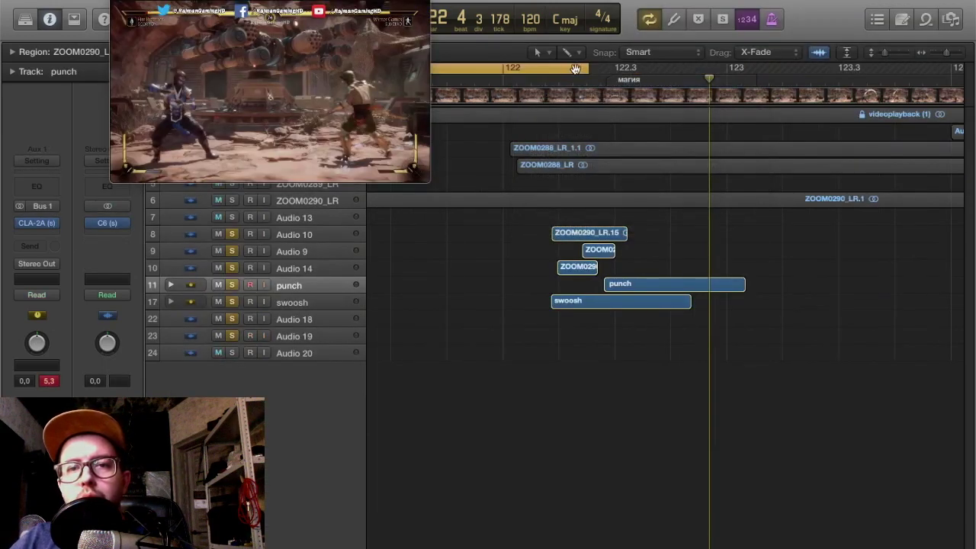
- Extend the cycle range past 123 to about 1 1 0 182 long, covering the punch and swoosh stacks, and play it
drag(576, 69, 824, 82)
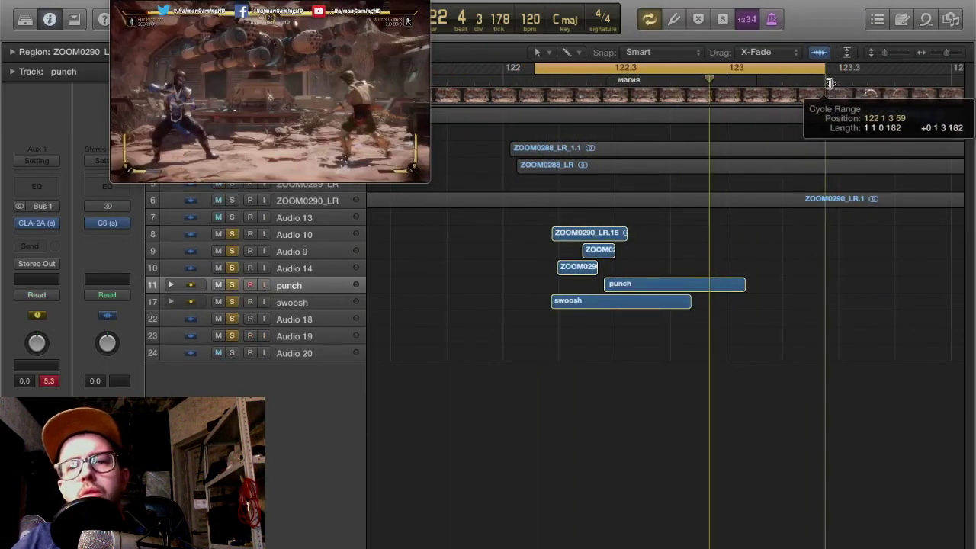
drag(704, 69, 699, 71)
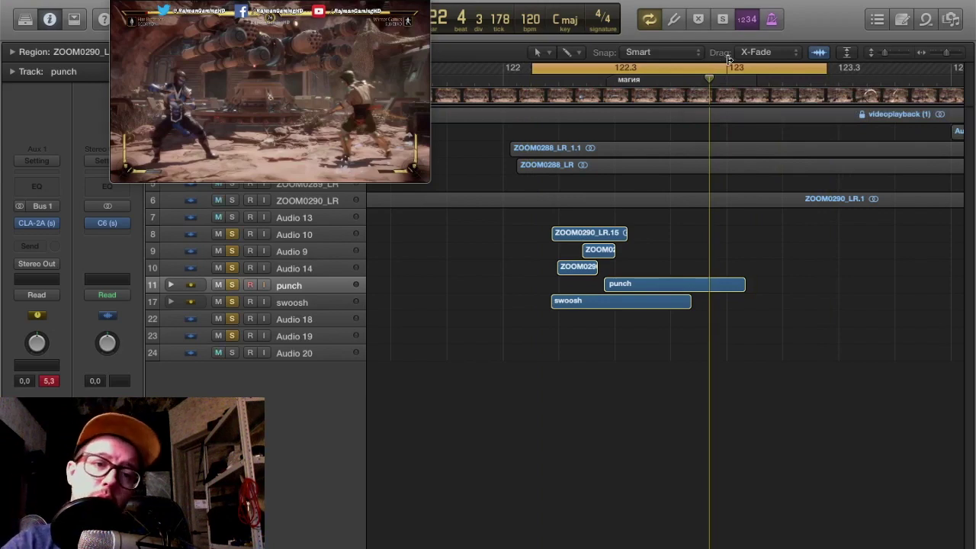
key(space)
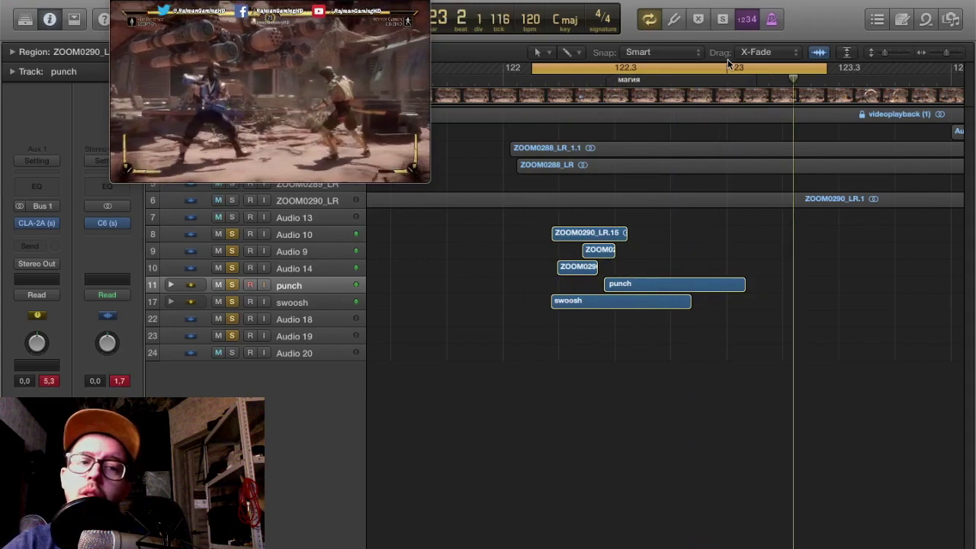
key(space)
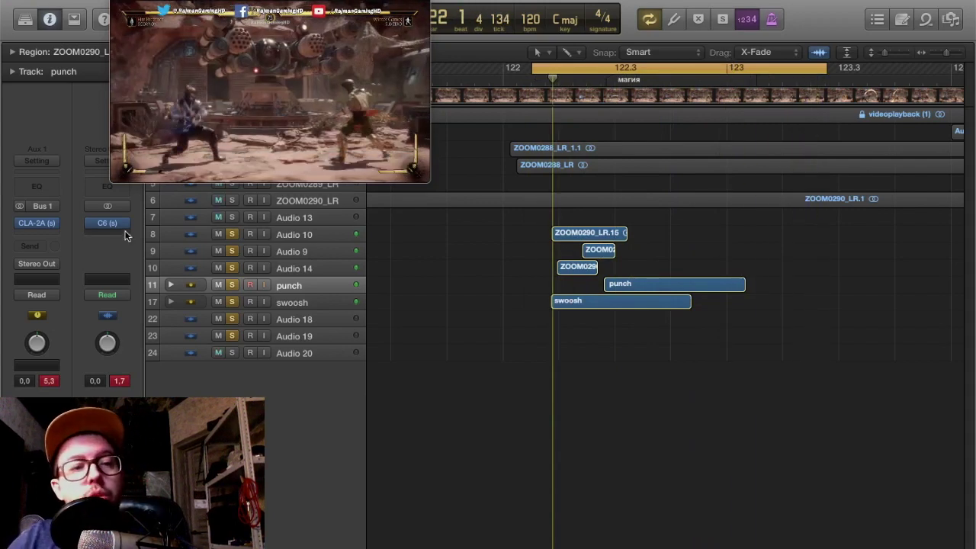
- Play the soloed punch and swoosh stacks against the video, moving the movie window clear of their clips
click(126, 236)
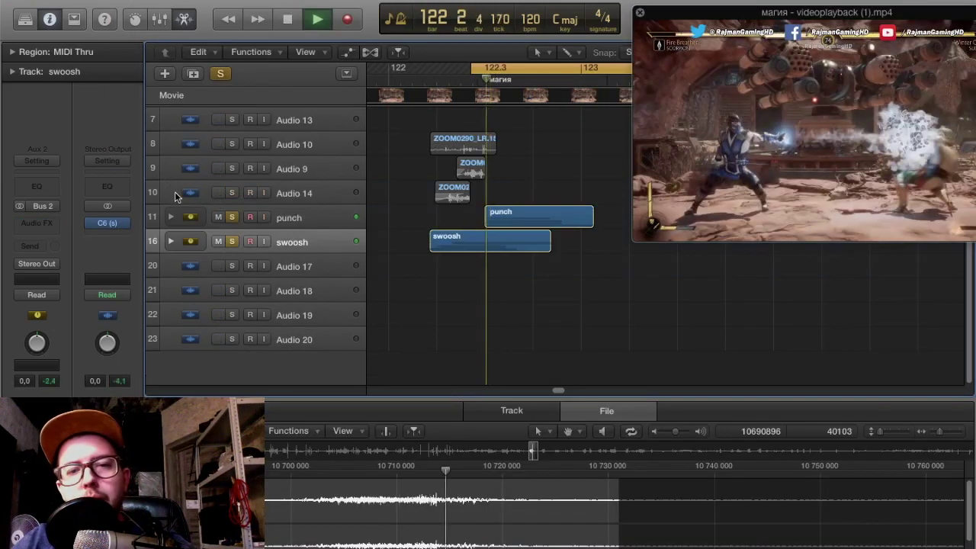
key(space)
drag(700, 144, 587, 194)
key(space)
drag(700, 196, 743, 246)
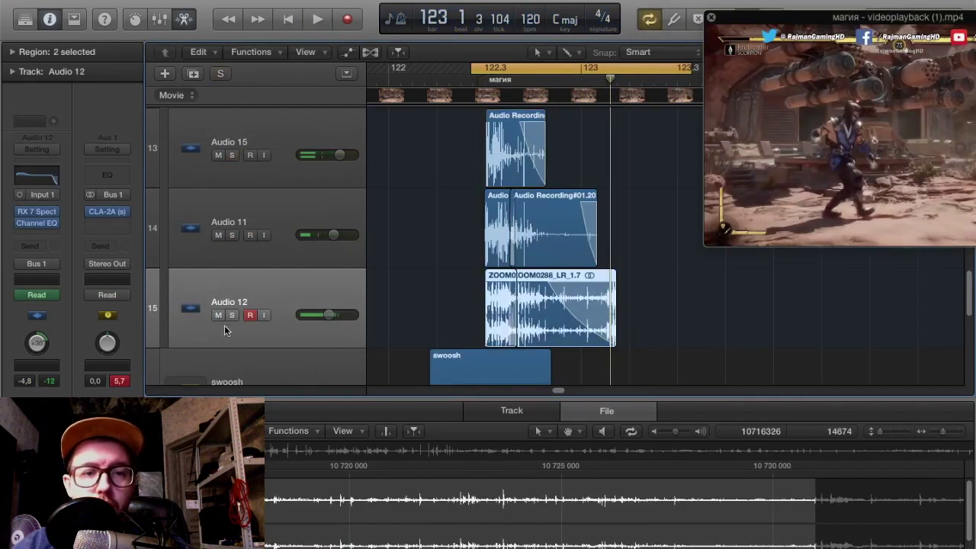
- Solo Audio 12, trim the end of its ZOOM0288_LR_1.7 clip to match the neighbouring punch layers, and play the result
key(s)
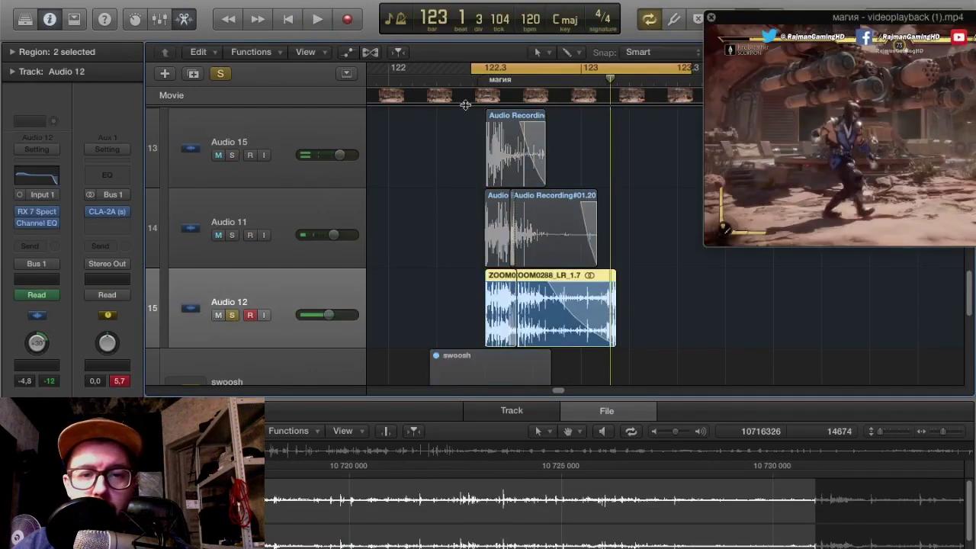
key(space)
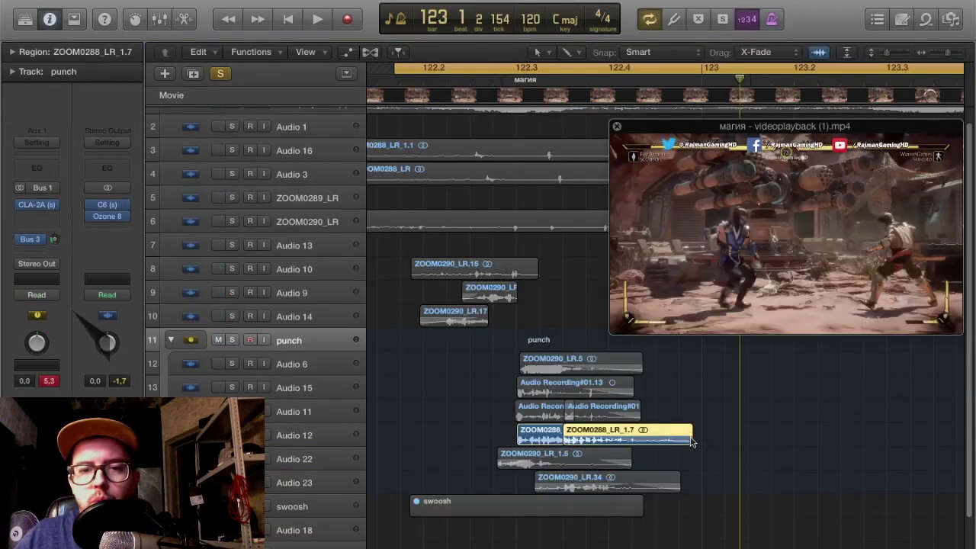
drag(691, 441, 634, 441)
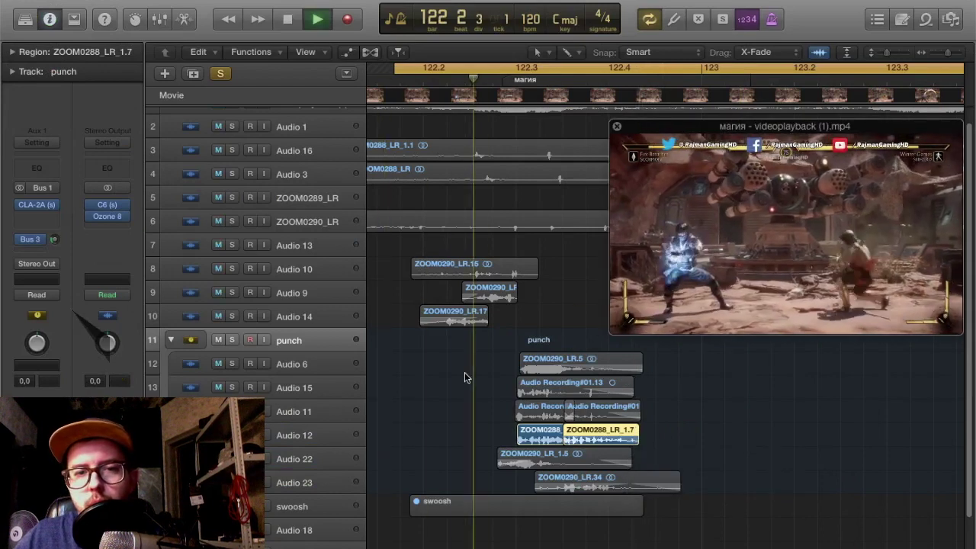
key(space)
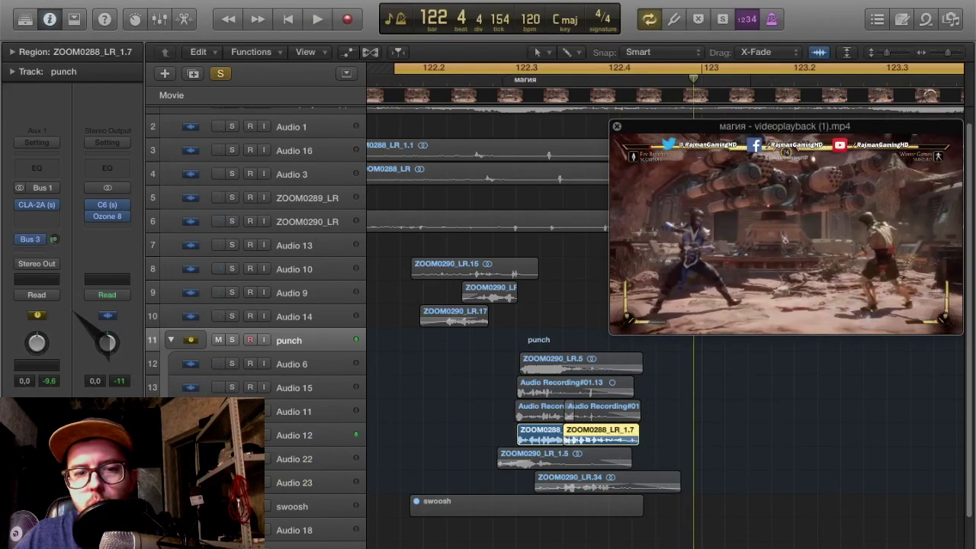
key(space)
- Play the combined punch and swoosh sound design repeatedly against the fight video
key(space)
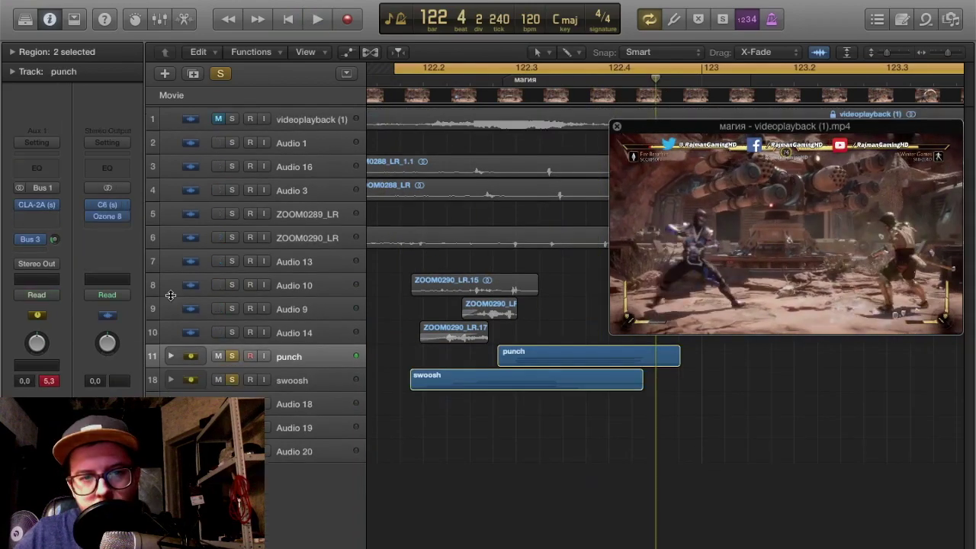
key(space)
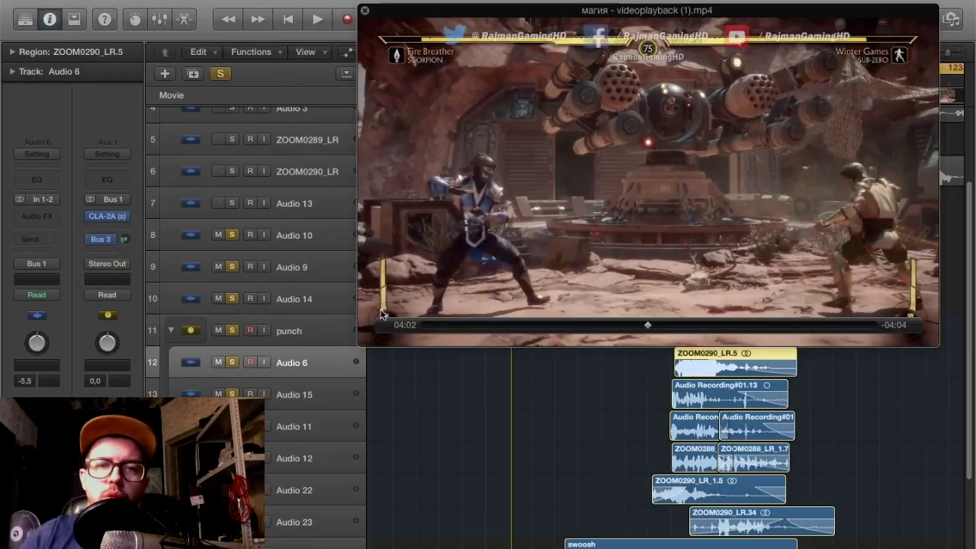
key(space)
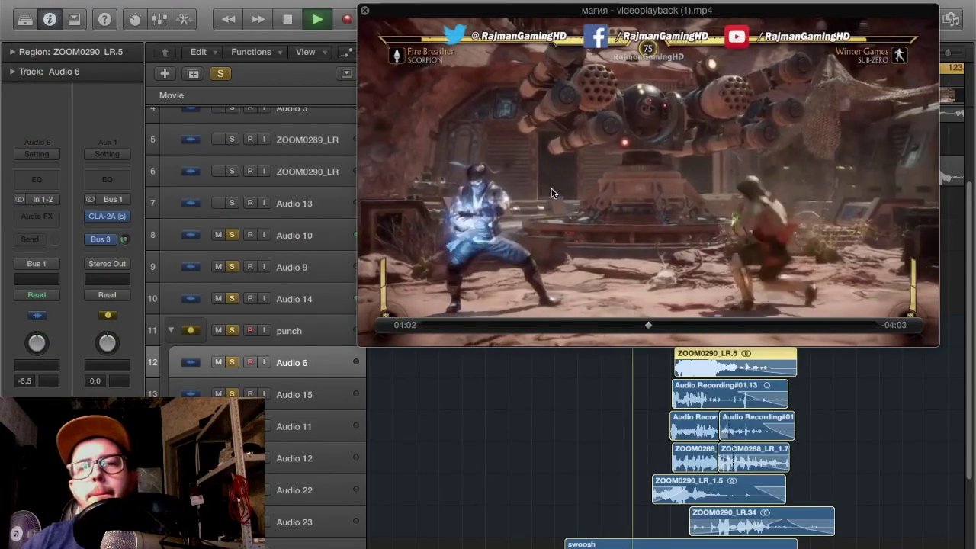
key(space)
key(space)
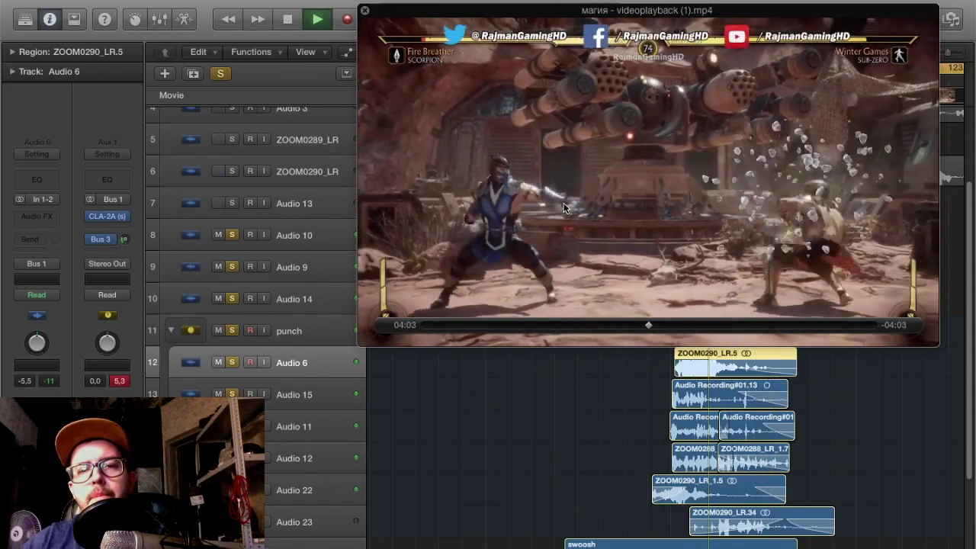
key(space)
- Move the movie window off the clips and expand the swoosh stack to review its layers together with the punch layers
drag(612, 104, 173, 96)
scroll(622, 278, down, 2)
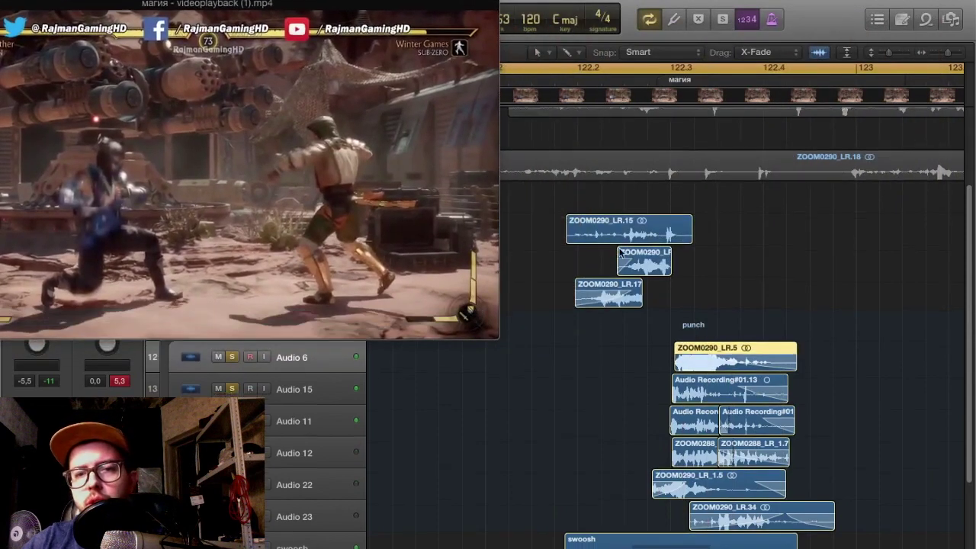
scroll(622, 277, down, 8)
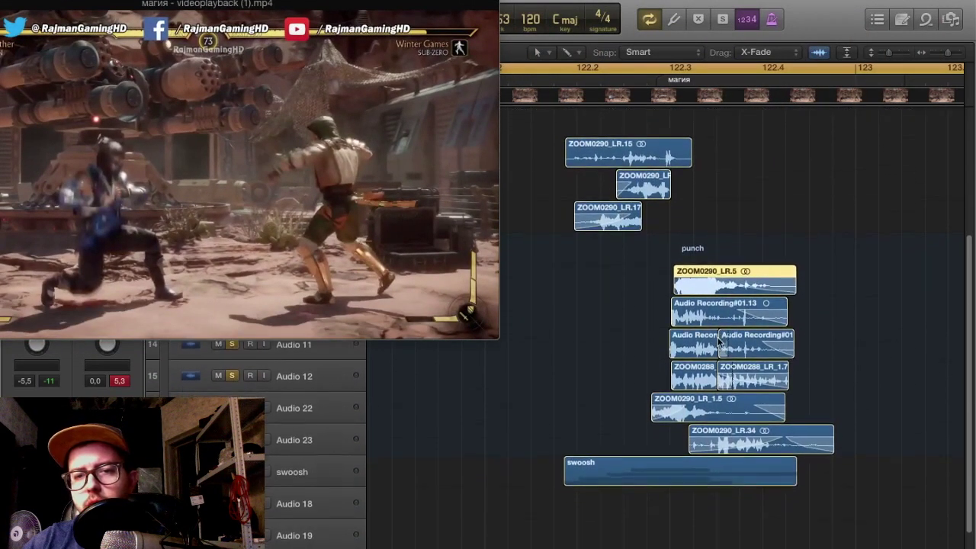
scroll(737, 363, down, 1)
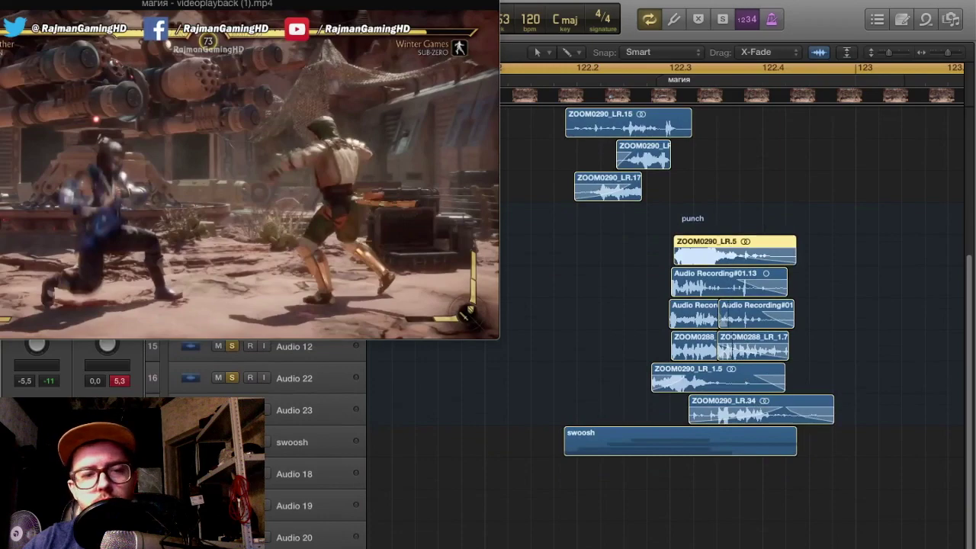
click(170, 442)
scroll(669, 421, down, 6)
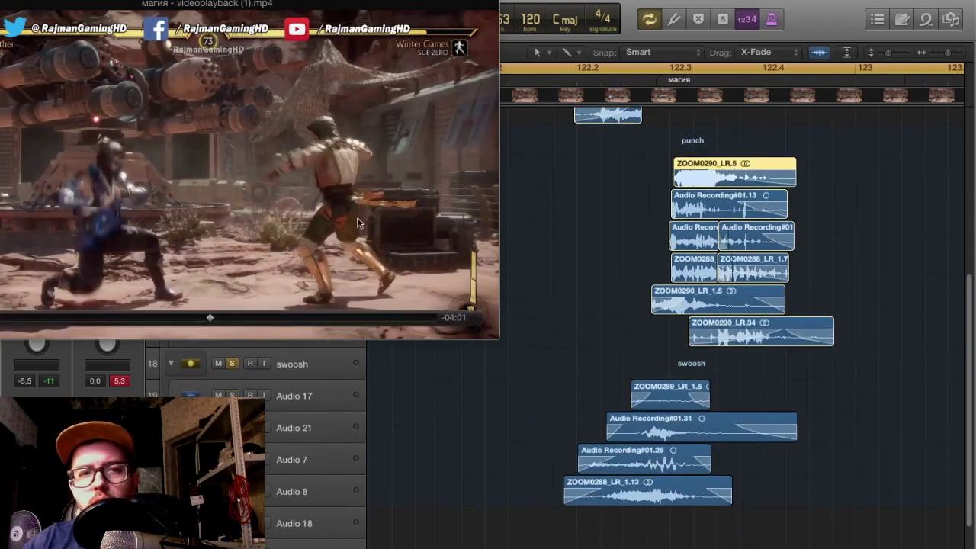
- Move the movie window clear of the track list and collapse the punch and swoosh stacks
drag(356, 218, 744, 263)
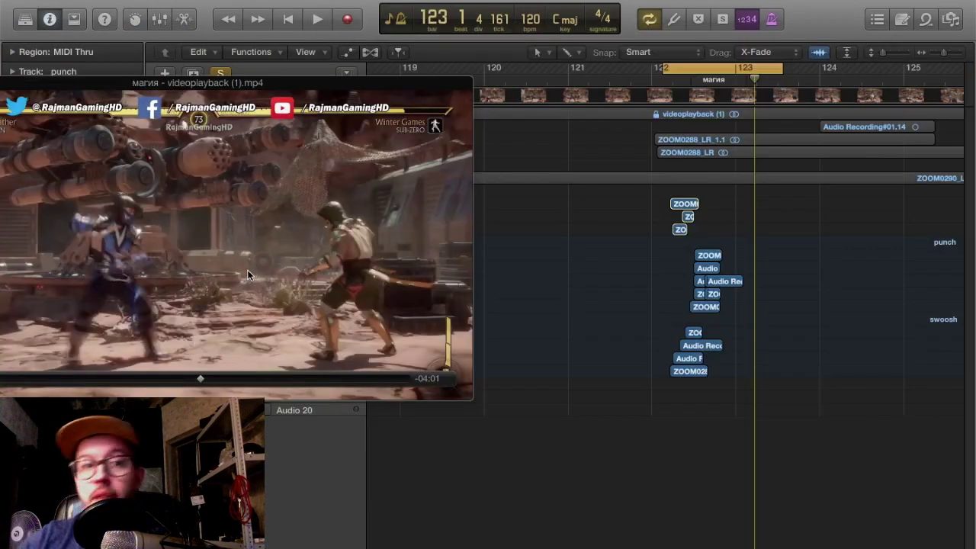
drag(247, 270, 705, 201)
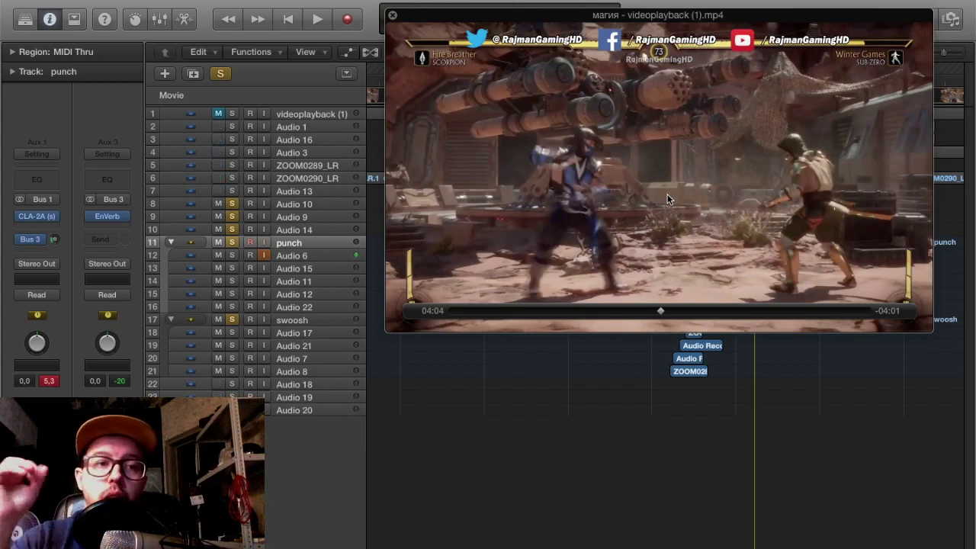
click(171, 242)
click(169, 255)
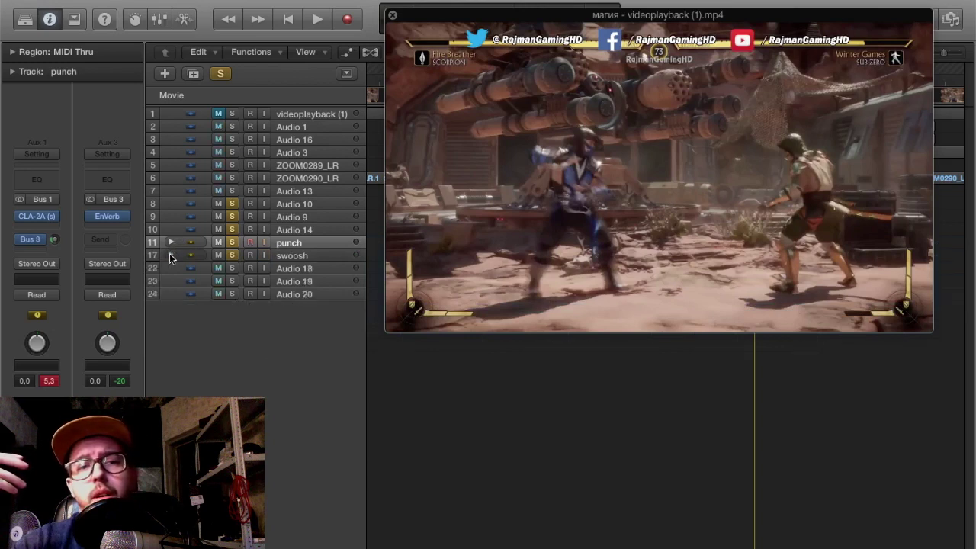